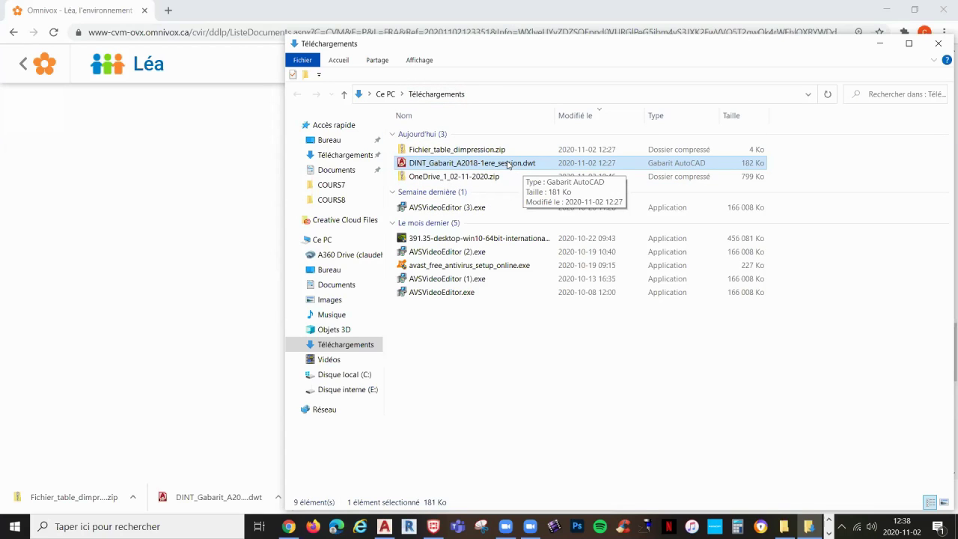
# Copy DINT_Gabarit_A2018-1ere_session.dwt from the downloads folder and start a new drawing in AutoCAD to reach the template selection
pyautogui.rightClick(507, 165)
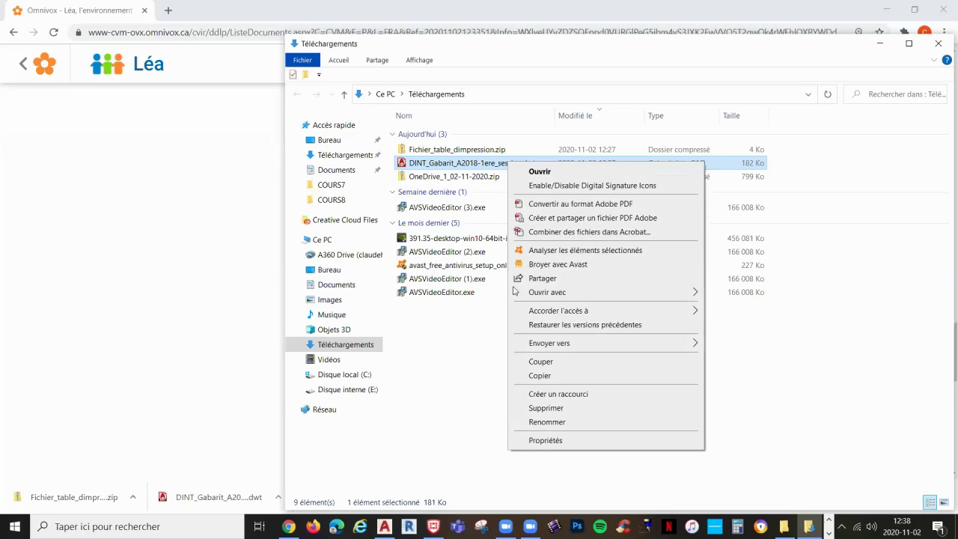
pyautogui.click(558, 380)
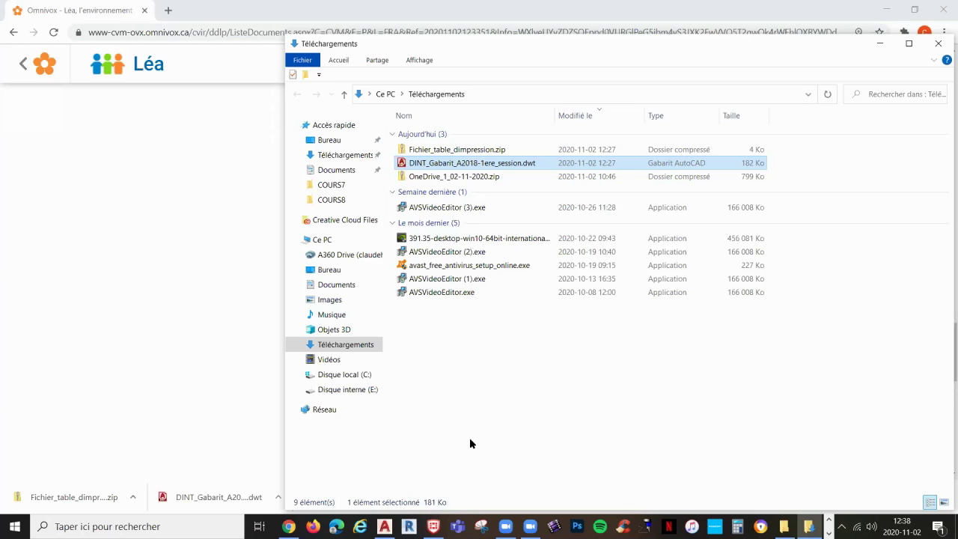
pyautogui.click(384, 527)
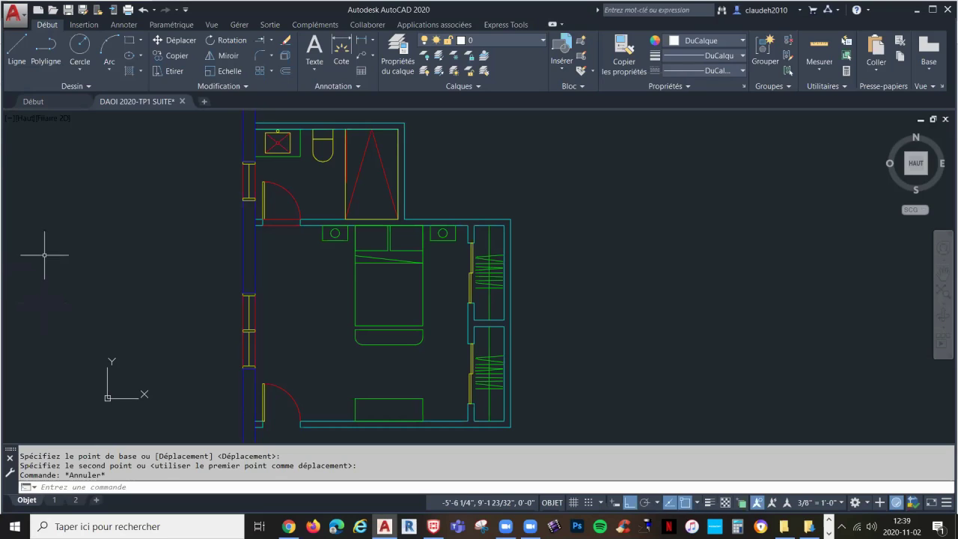
pyautogui.click(12, 16)
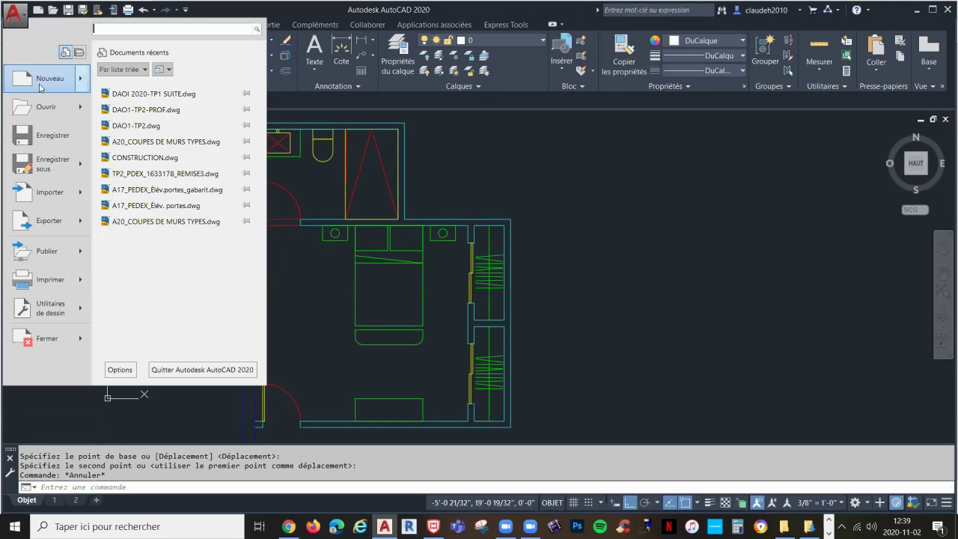
pyautogui.moveTo(40, 87)
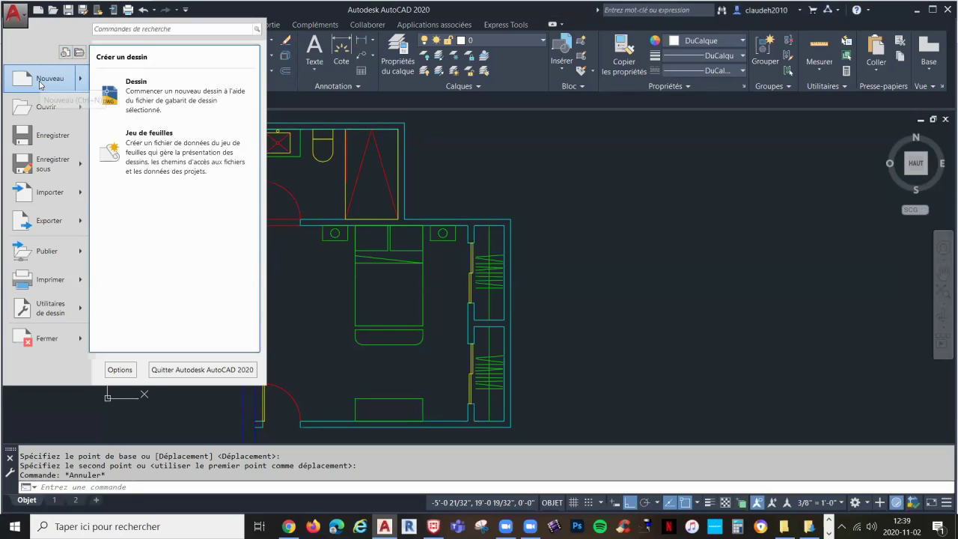
pyautogui.click(41, 83)
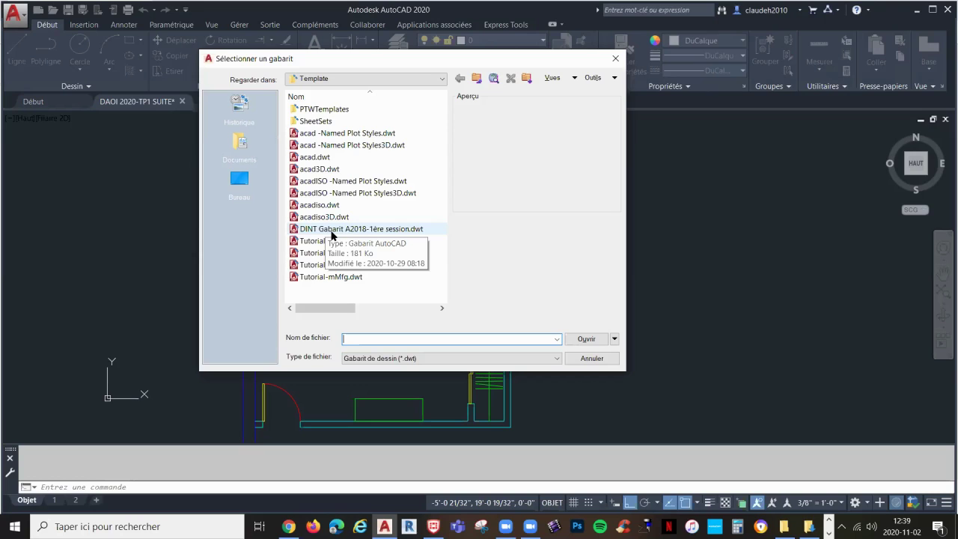
# Delete the old DINT Gabarit A2018-1ère session.dwt file from the Template folder
pyautogui.click(362, 229)
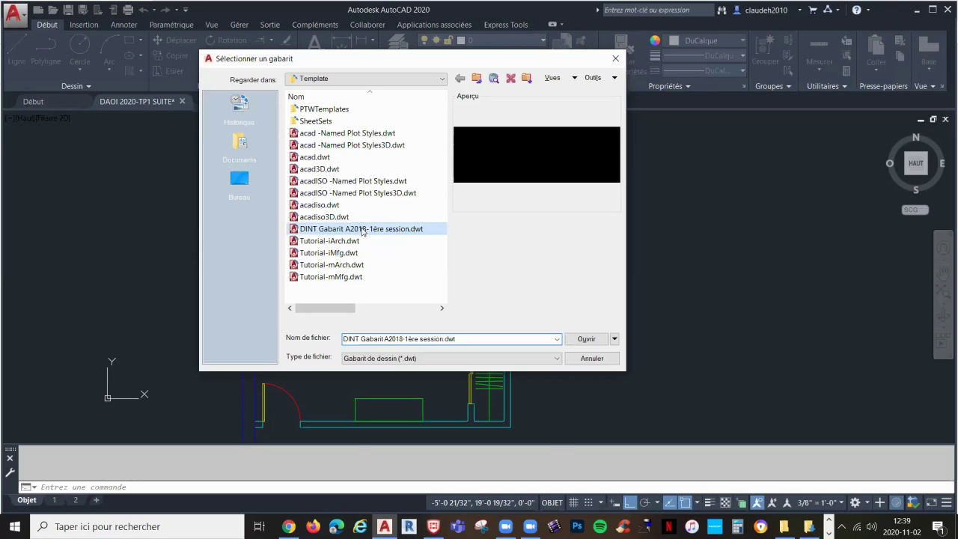
pyautogui.rightClick(363, 230)
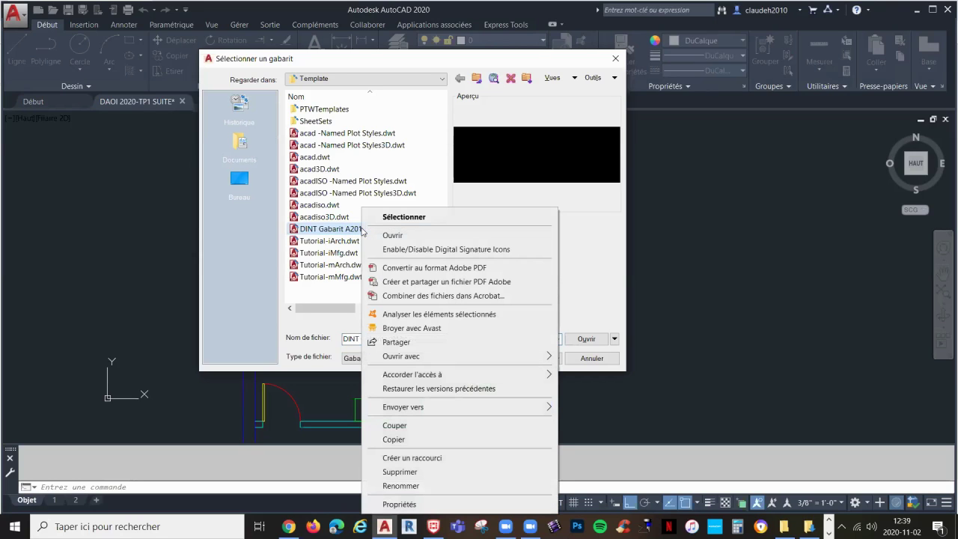
pyautogui.click(422, 471)
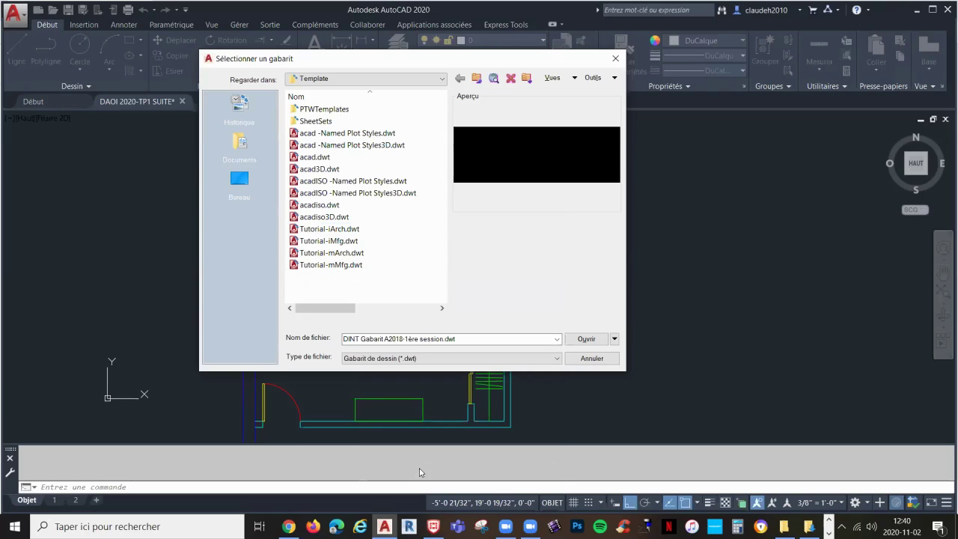
# Paste the copied DINT_Gabarit_A2018-1ere_session.dwt into the Template folder and close the template selection
pyautogui.rightClick(371, 280)
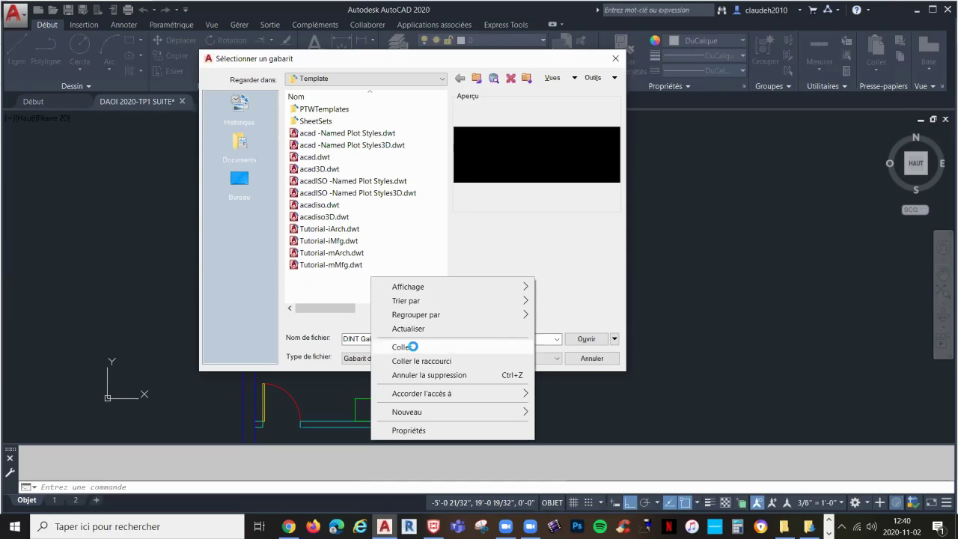
pyautogui.click(414, 348)
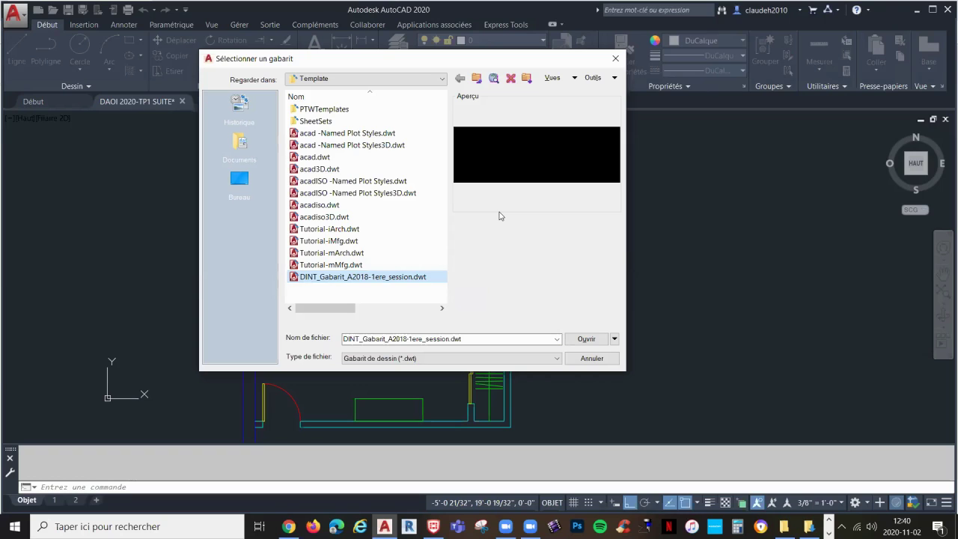
pyautogui.click(615, 59)
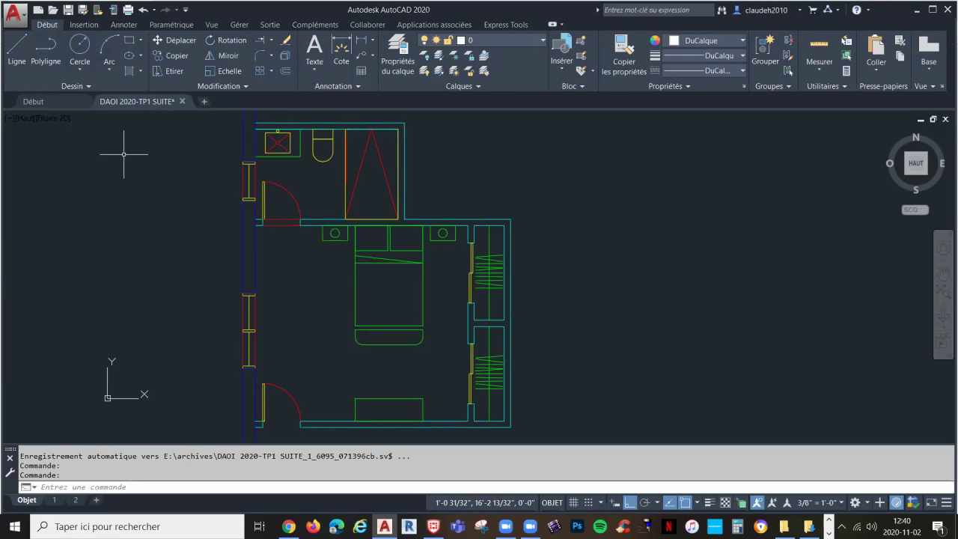
# Create a new drawing from the DINT_Gabarit_A2018-1ere_session.dwt template
pyautogui.click(19, 16)
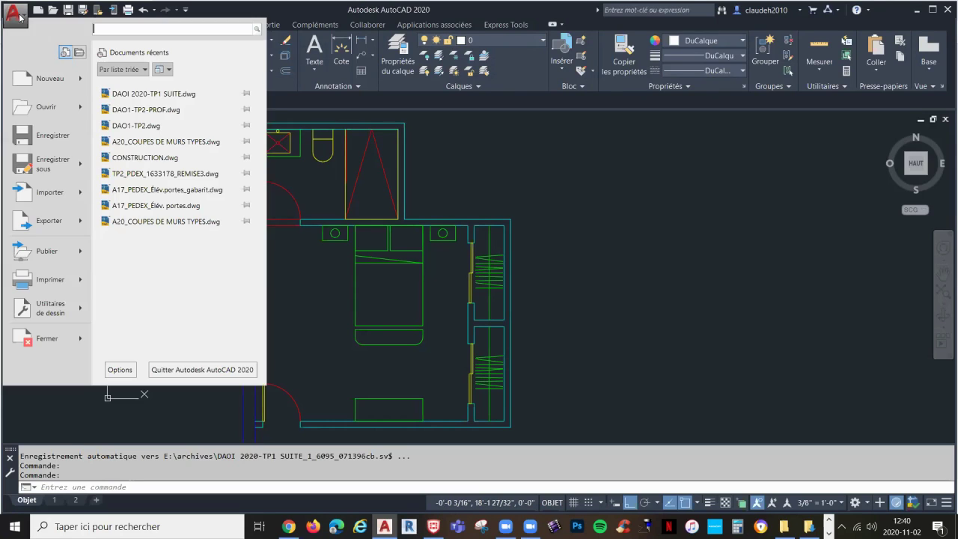
pyautogui.click(318, 204)
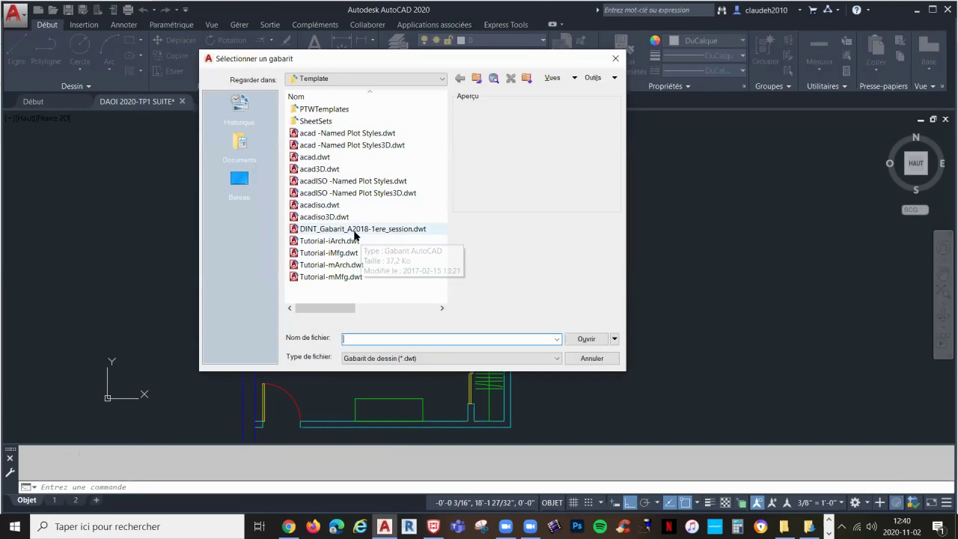
pyautogui.click(378, 230)
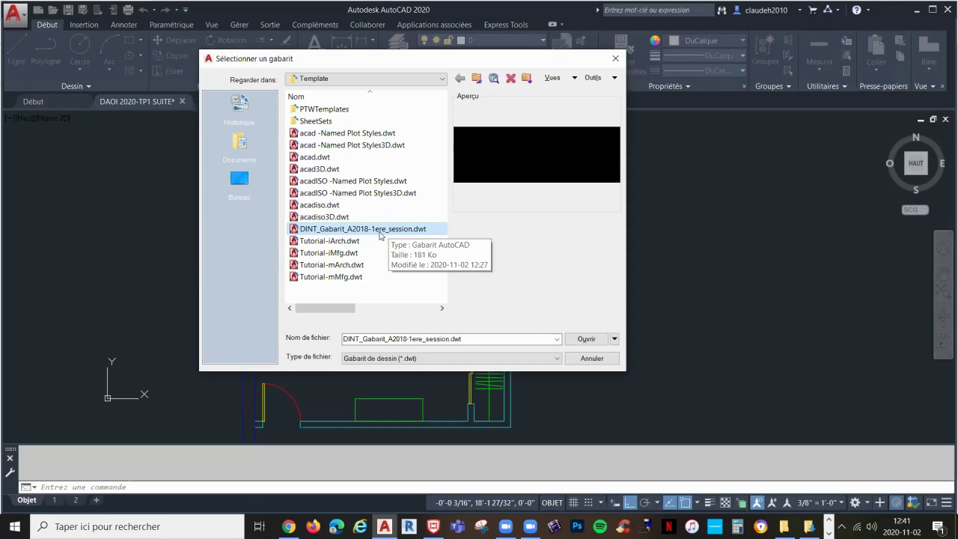
pyautogui.click(588, 339)
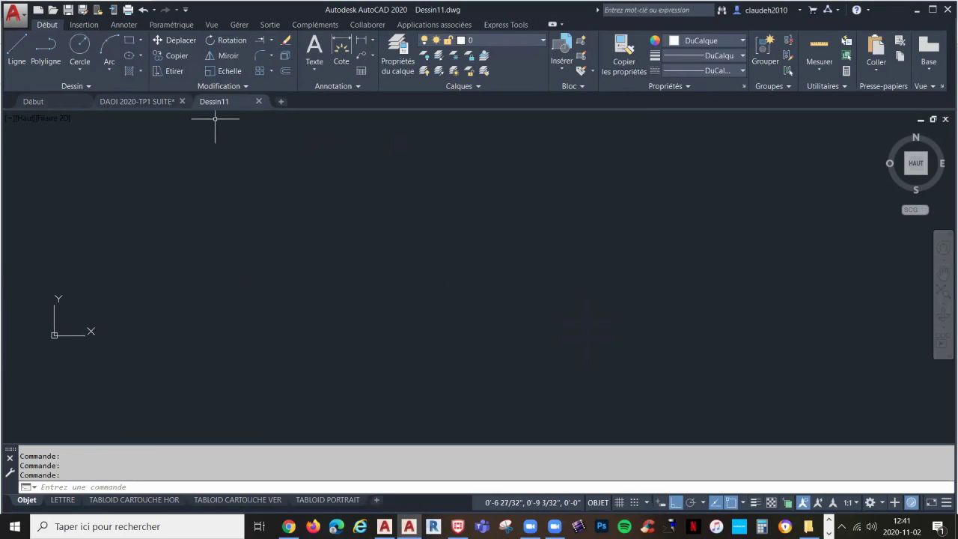
# Examine the layouts and the layer list that the template provides in the new drawing
pyautogui.moveTo(213, 102)
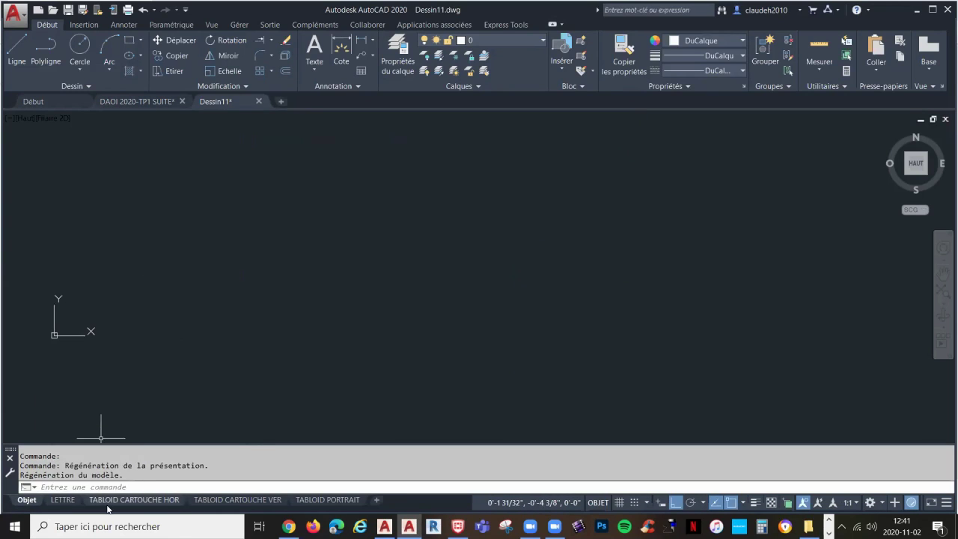
pyautogui.moveTo(114, 506)
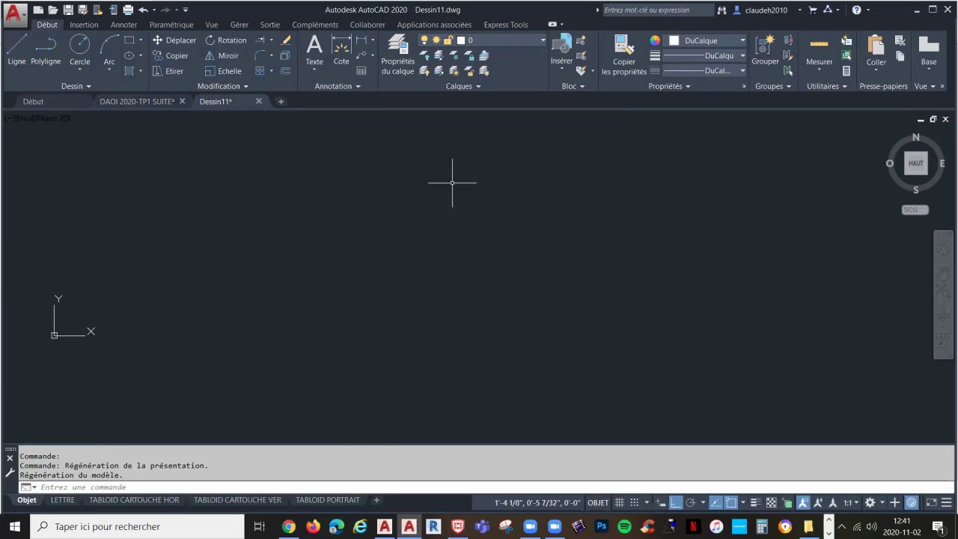
pyautogui.click(532, 40)
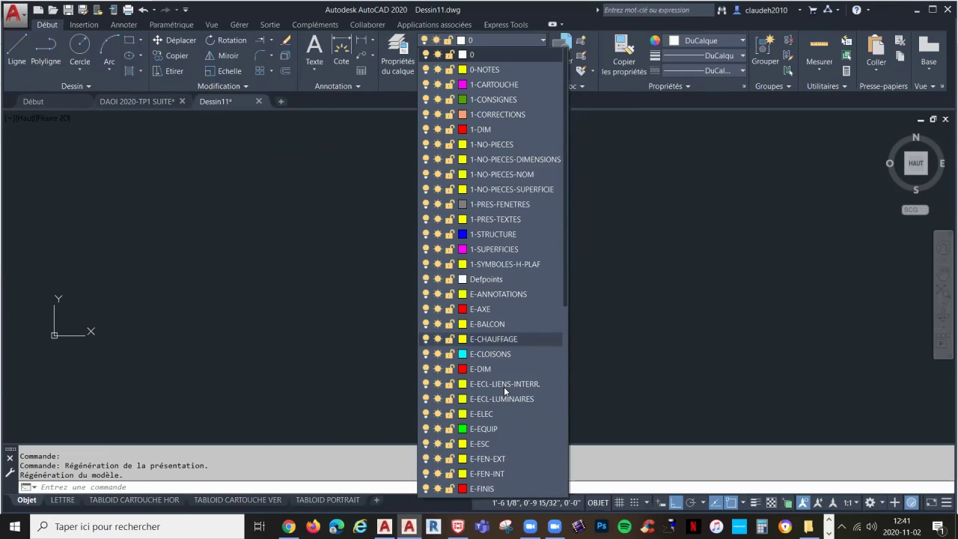
pyautogui.press('Escape')
pyautogui.press('Escape')
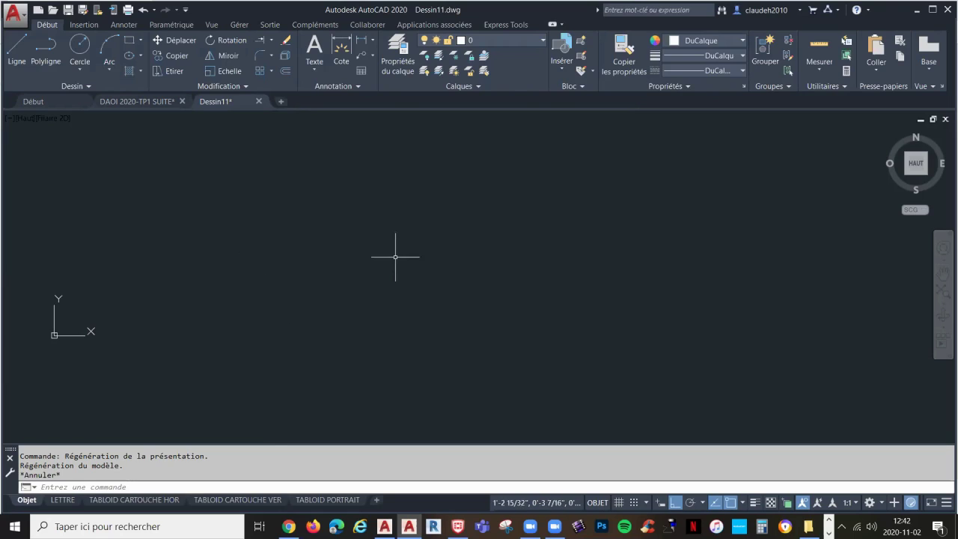
pyautogui.click(22, 23)
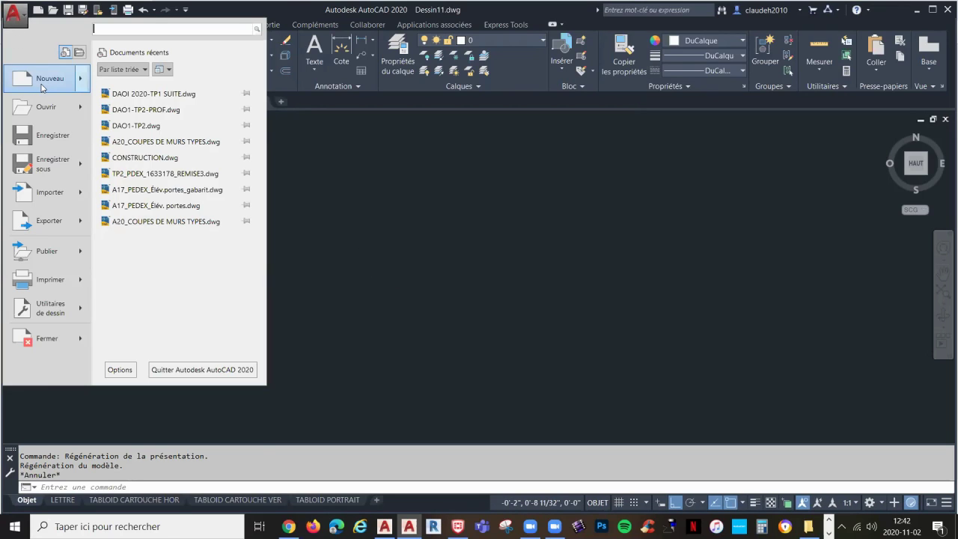
pyautogui.press('Escape')
pyautogui.hotkey('ctrl', 'n')
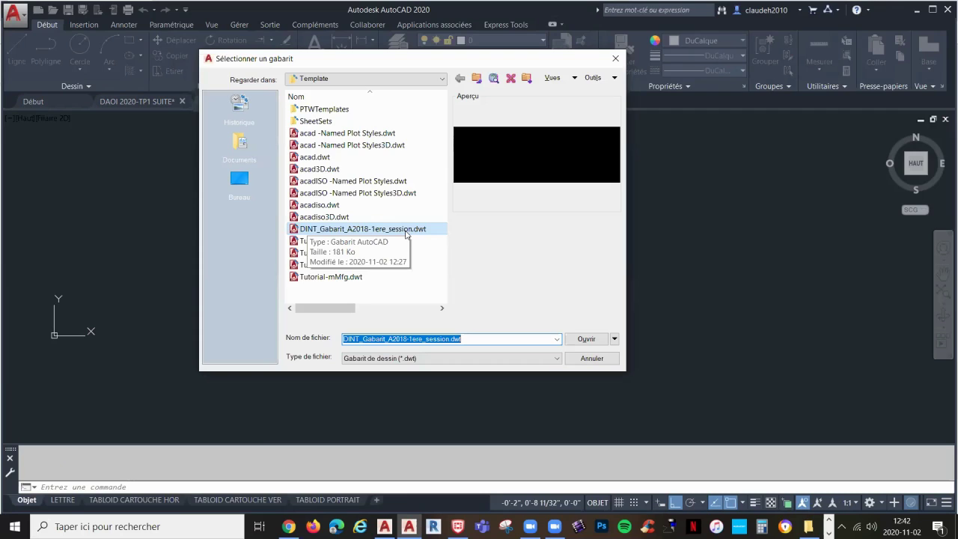
pyautogui.press('Escape')
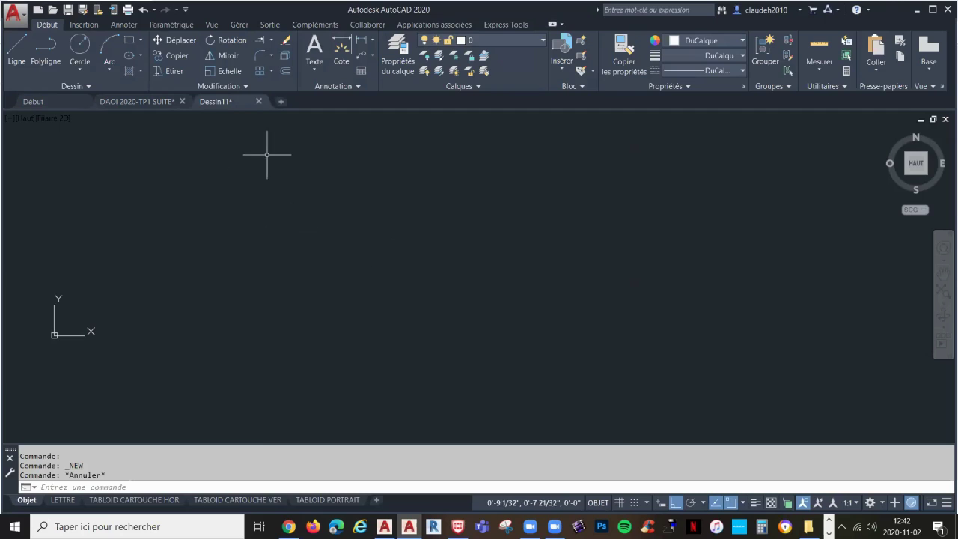
# Close the Dessin11 drawing without saving its changes
pyautogui.moveTo(223, 104)
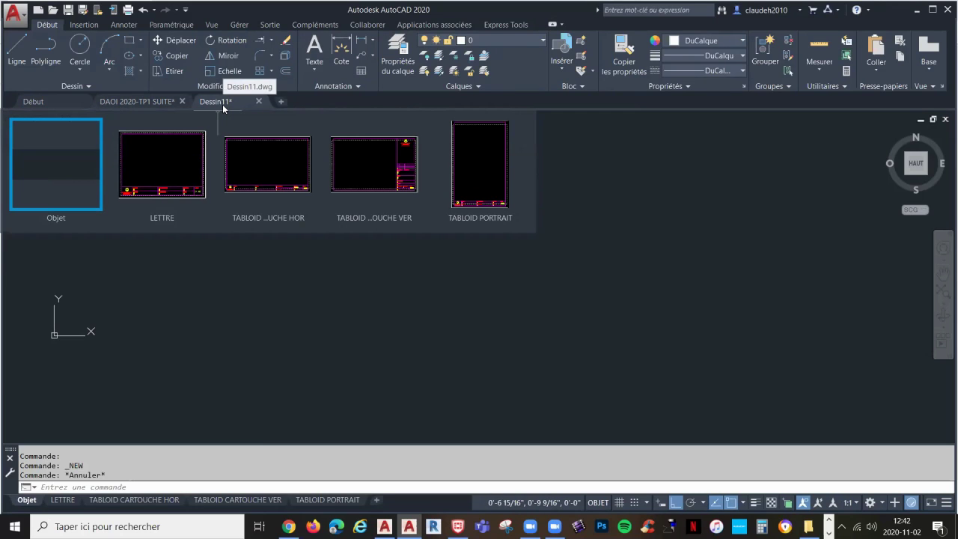
pyautogui.click(258, 101)
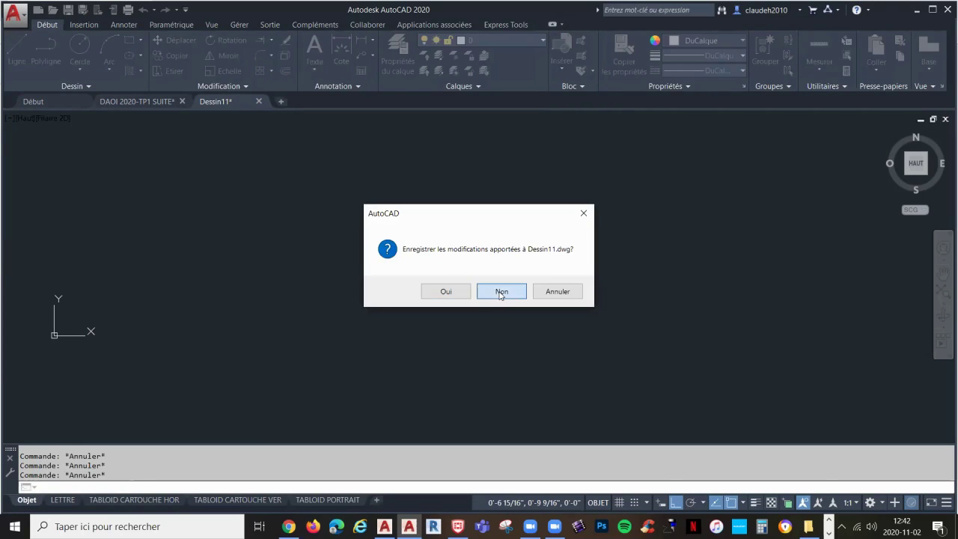
pyautogui.click(500, 292)
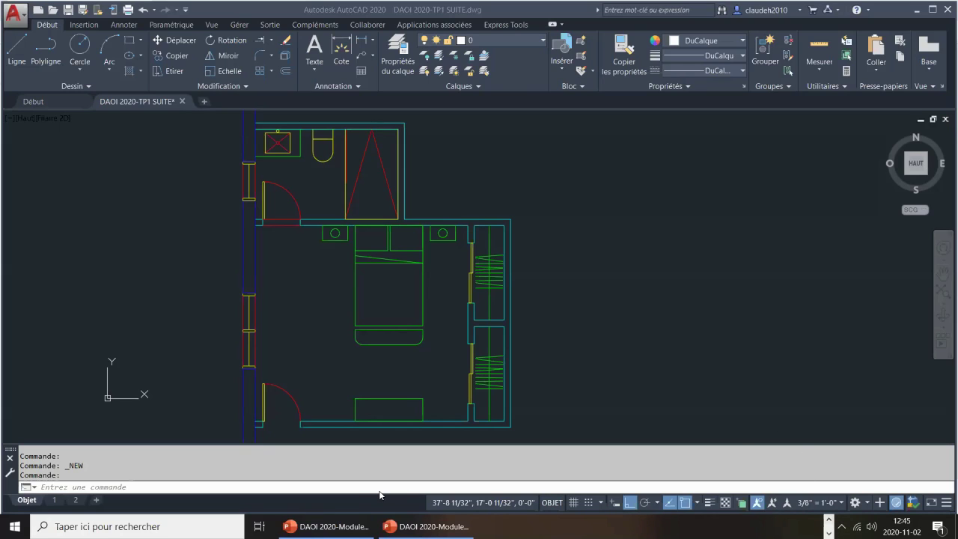
# Switch to the Module 5 PowerPoint presentation to read the layer management slide, and return to AutoCAD
pyautogui.hotkey('alt', 'Tab')
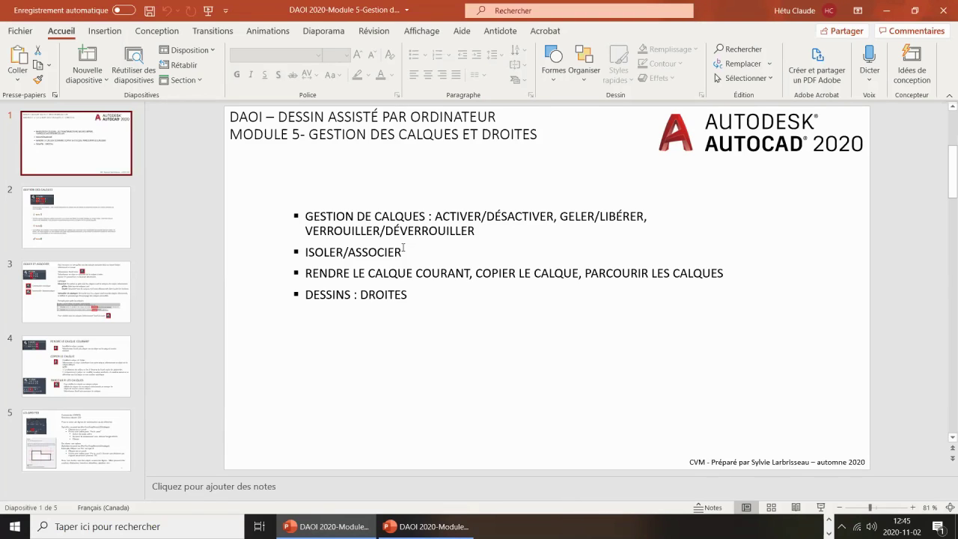
pyautogui.click(88, 209)
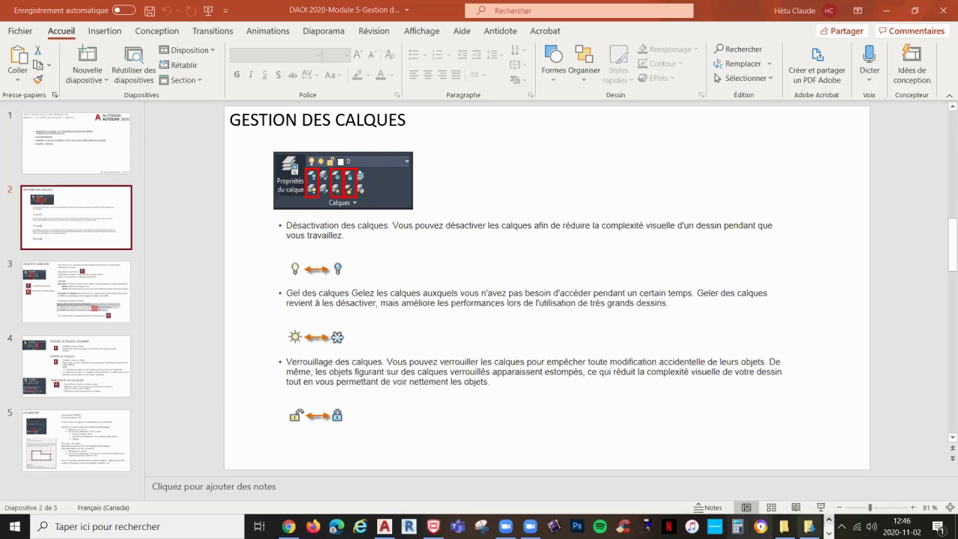
pyautogui.hotkey('alt', 'Tab')
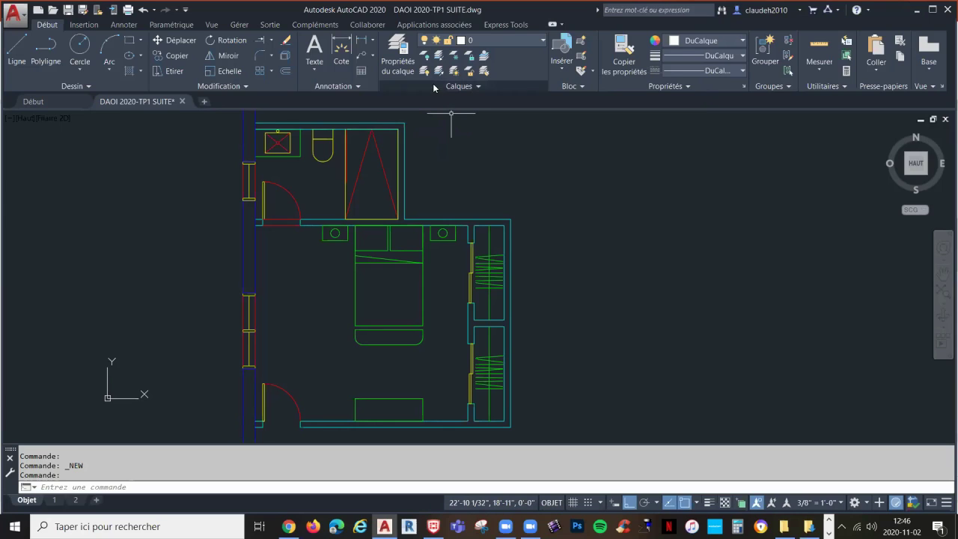
# Turn off the E-MOB furniture layer by picking the bed in the bedroom plan
pyautogui.click(426, 56)
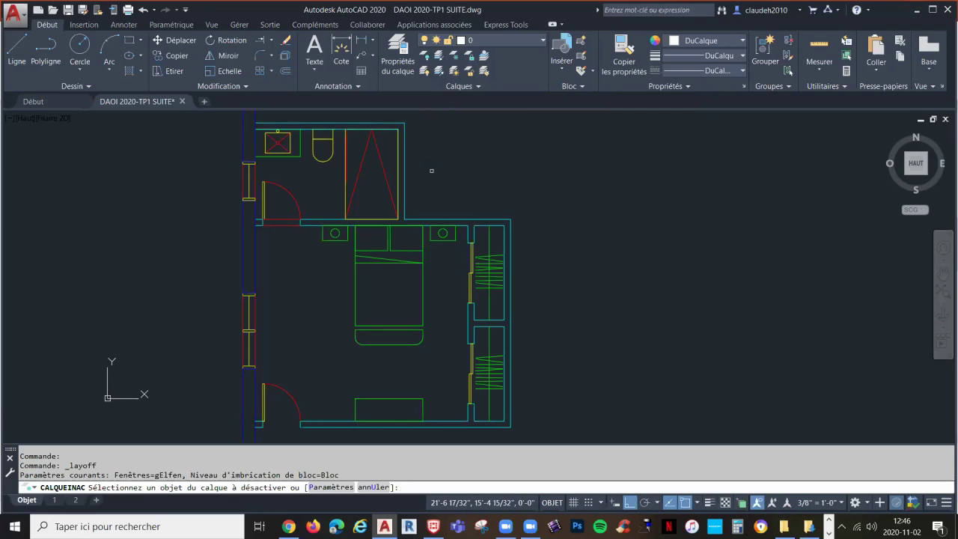
pyautogui.click(422, 269)
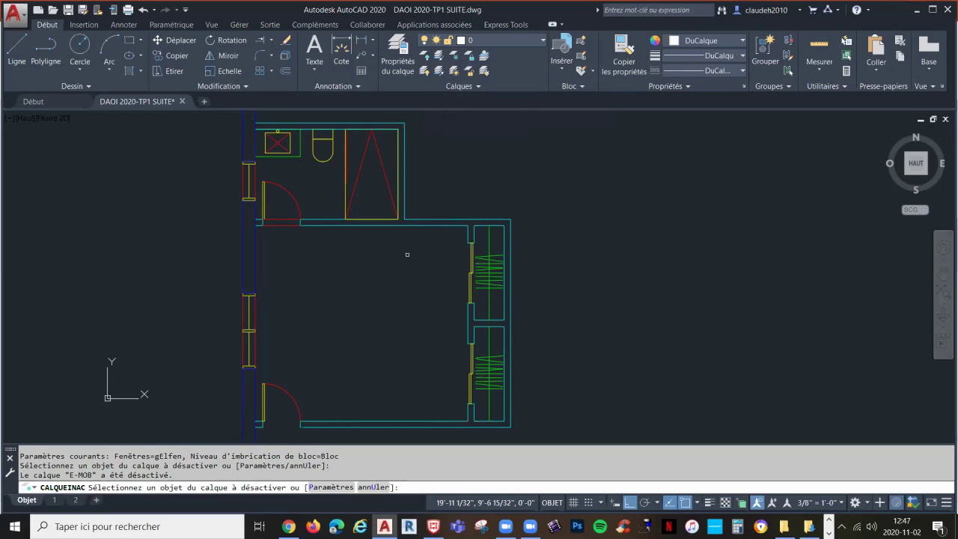
pyautogui.press('Escape')
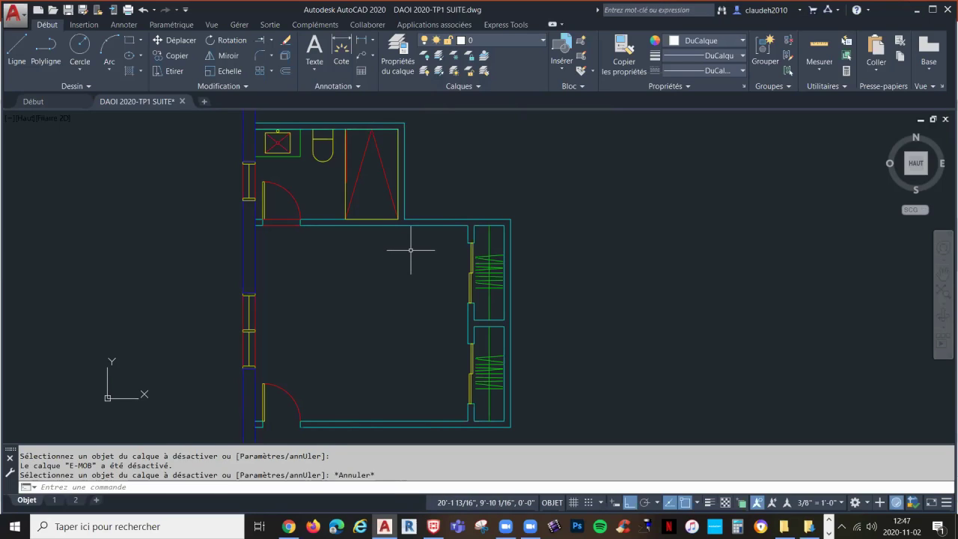
# Turn the E-MOB layer back on from the layer list
pyautogui.click(517, 39)
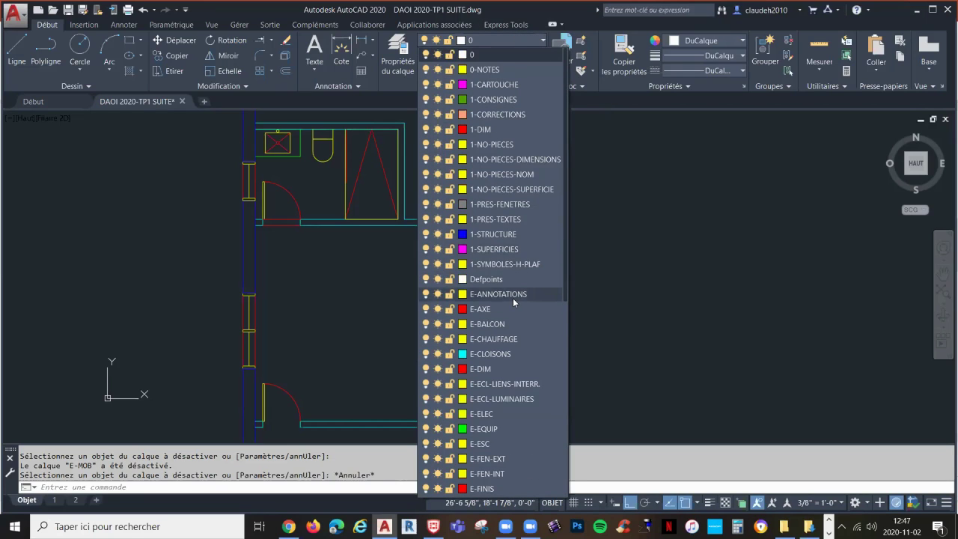
pyautogui.scroll(-3, 513, 298)
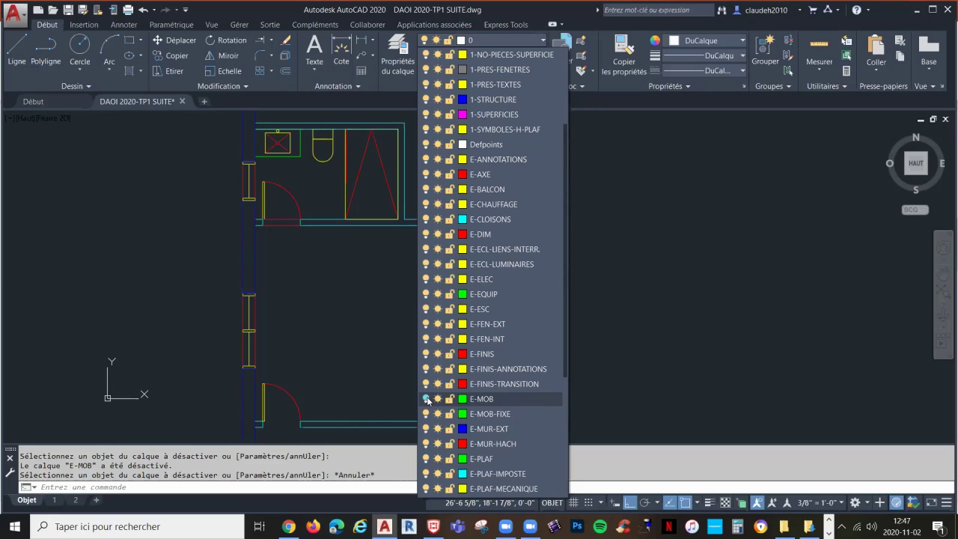
pyautogui.click(428, 400)
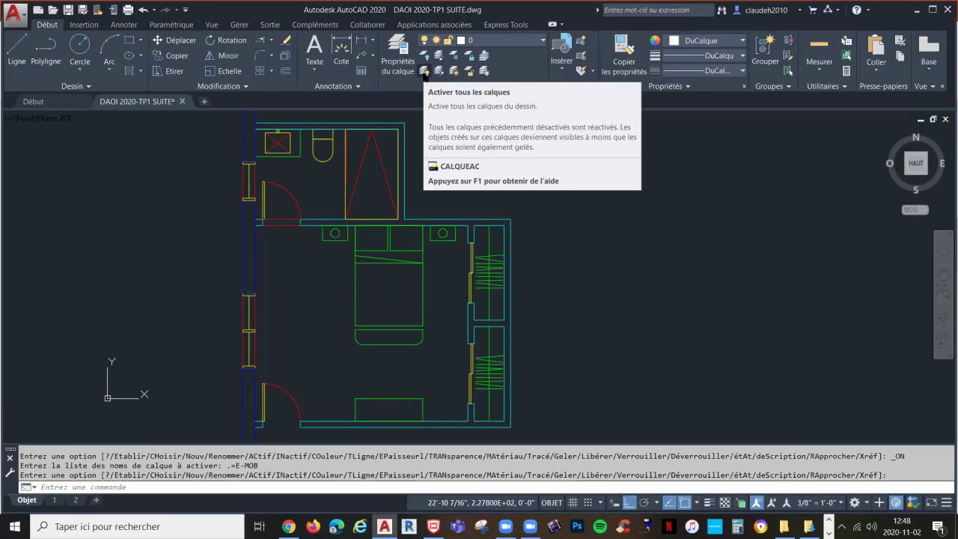
# Turn the E-MOB-FIXE layer off from the layer list and turn it back on
pyautogui.click(482, 41)
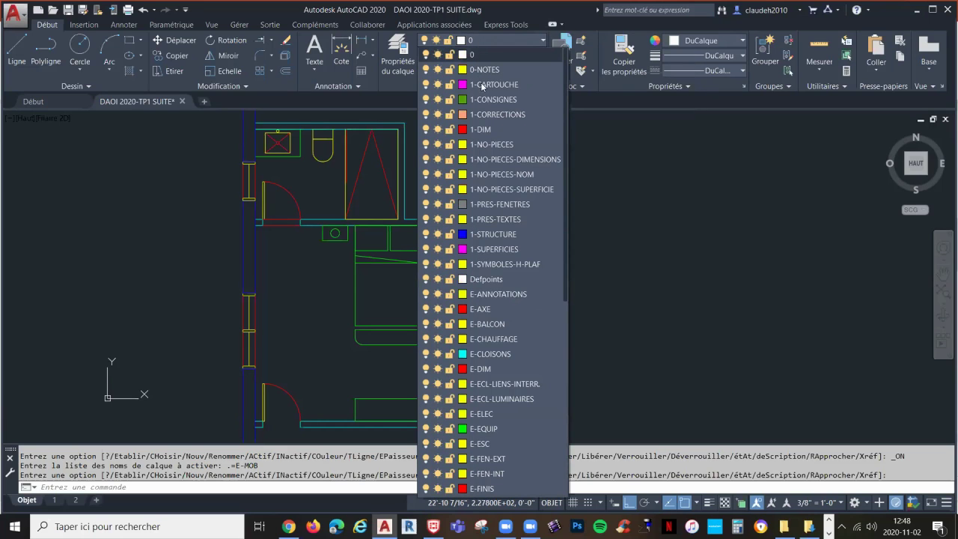
pyautogui.scroll(-4, 487, 270)
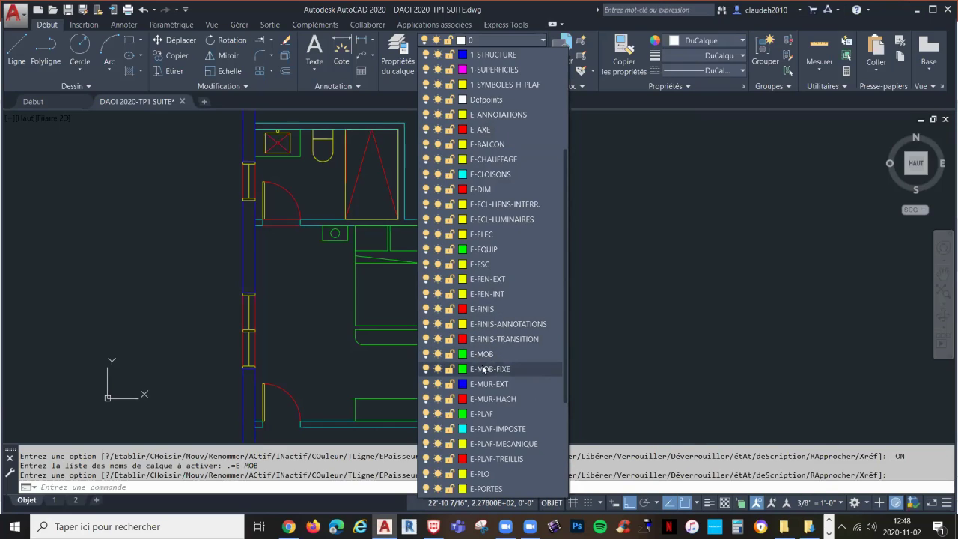
pyautogui.click(426, 369)
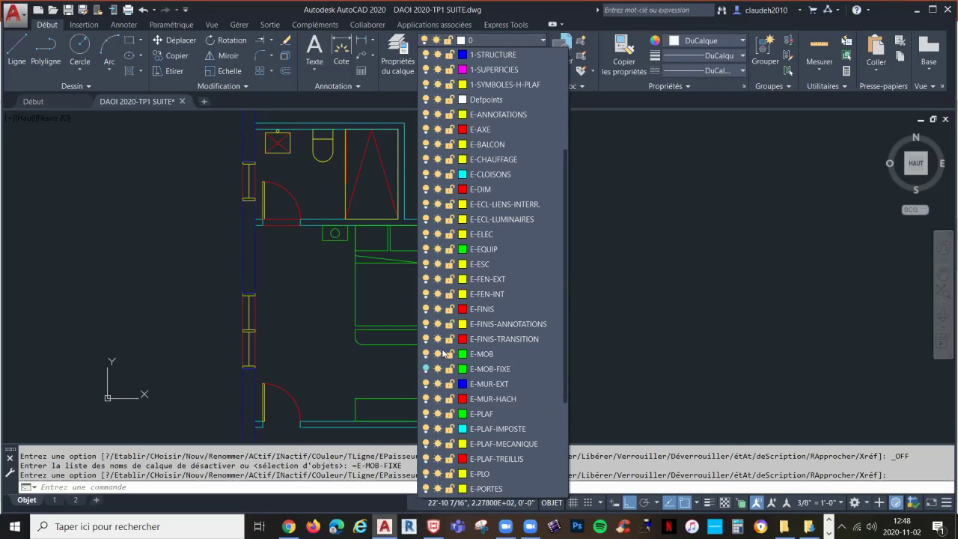
pyautogui.click(426, 370)
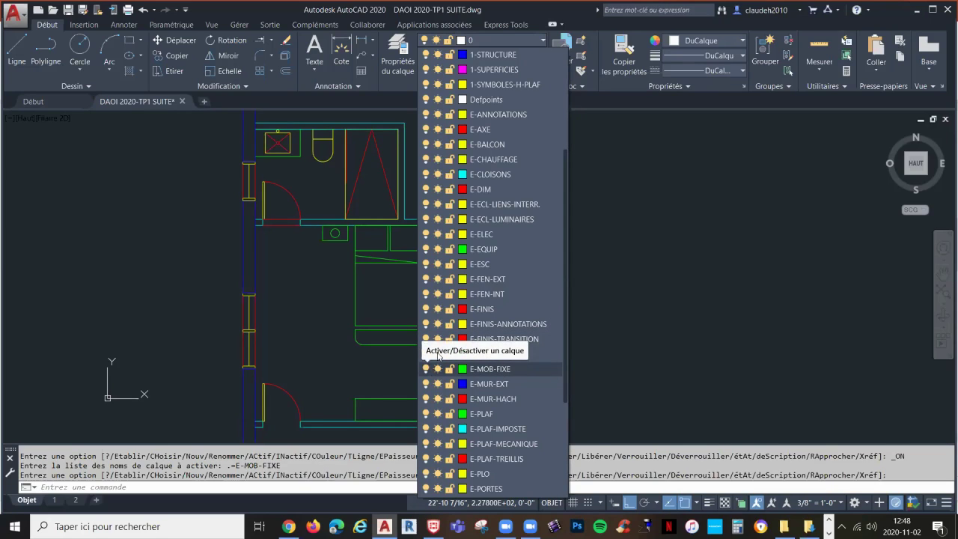
pyautogui.click(606, 250)
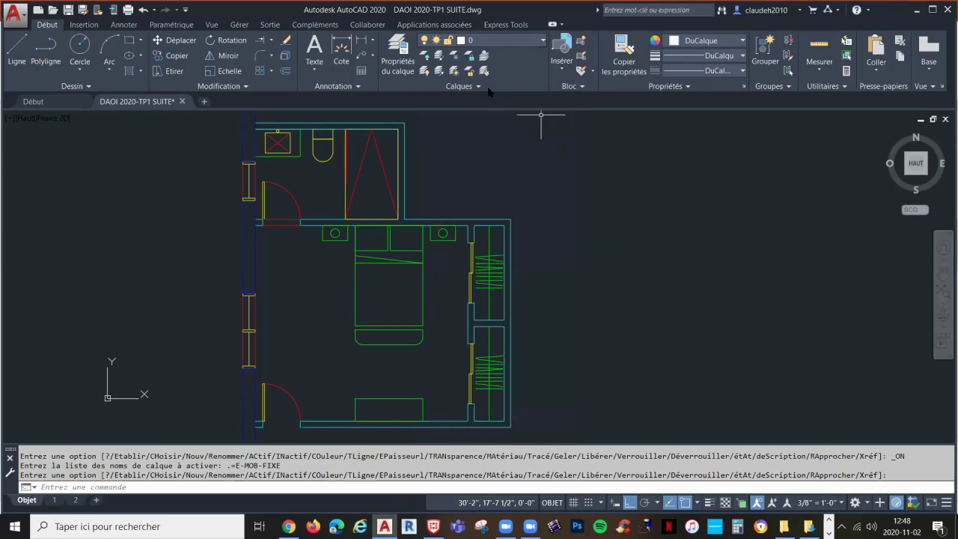
pyautogui.press('Escape')
# Turn off the E-MOB and E-MOB-FIXE layers by picking the bed and the clothes rail in the upper closet
pyautogui.click(425, 56)
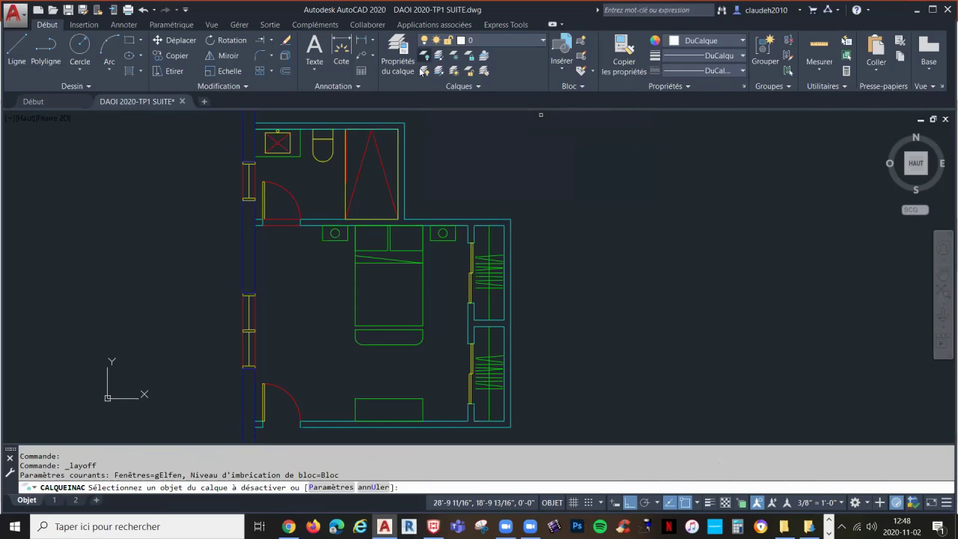
pyautogui.click(422, 242)
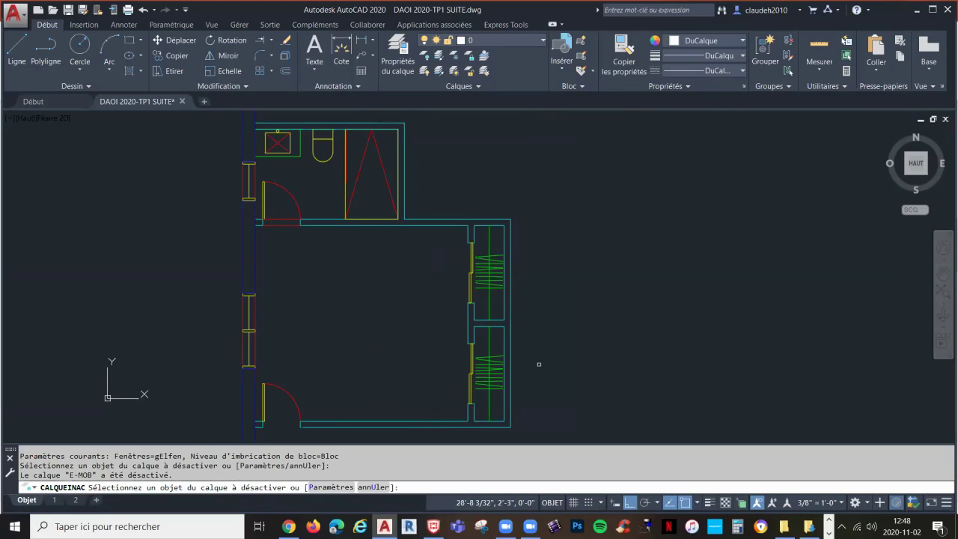
pyautogui.click(489, 286)
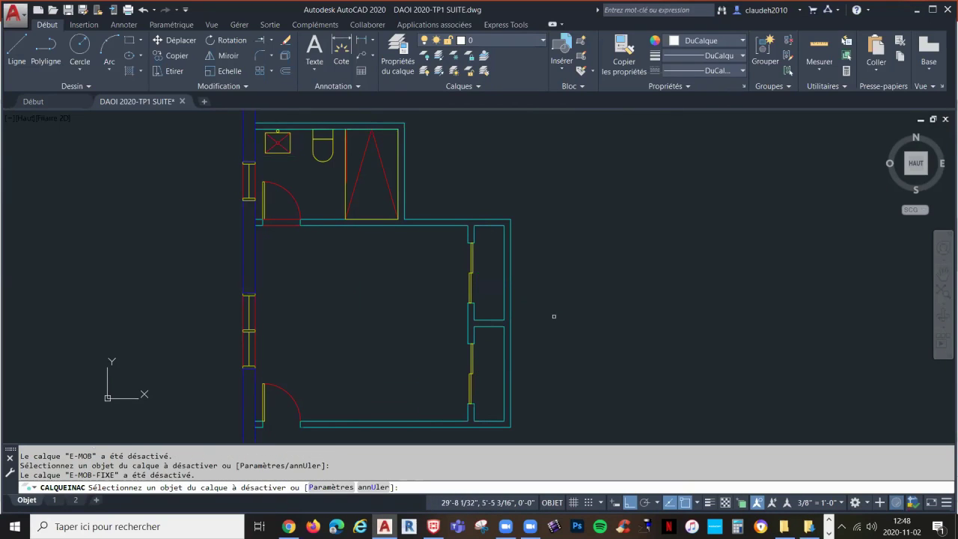
pyautogui.press('Escape')
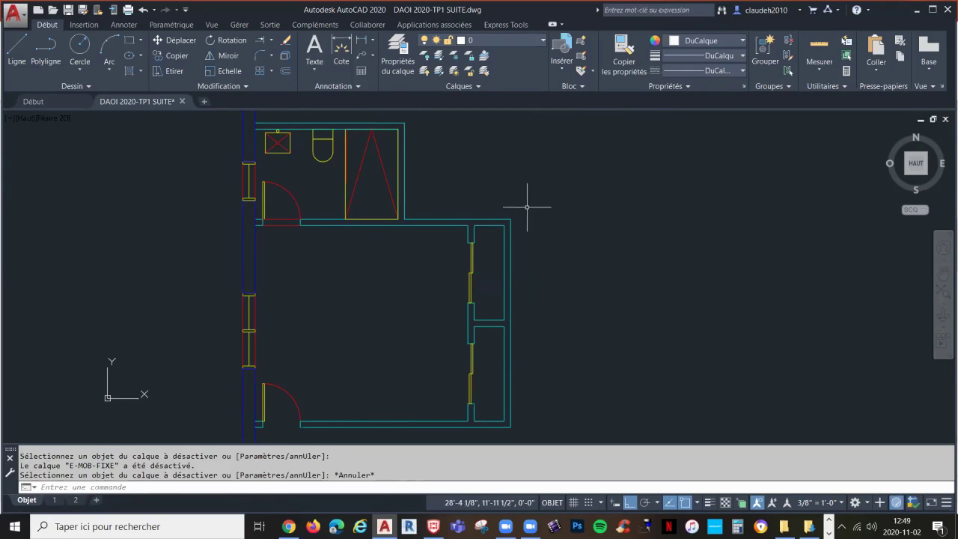
# Turn all the layers of the drawing back on at once
pyautogui.click(425, 71)
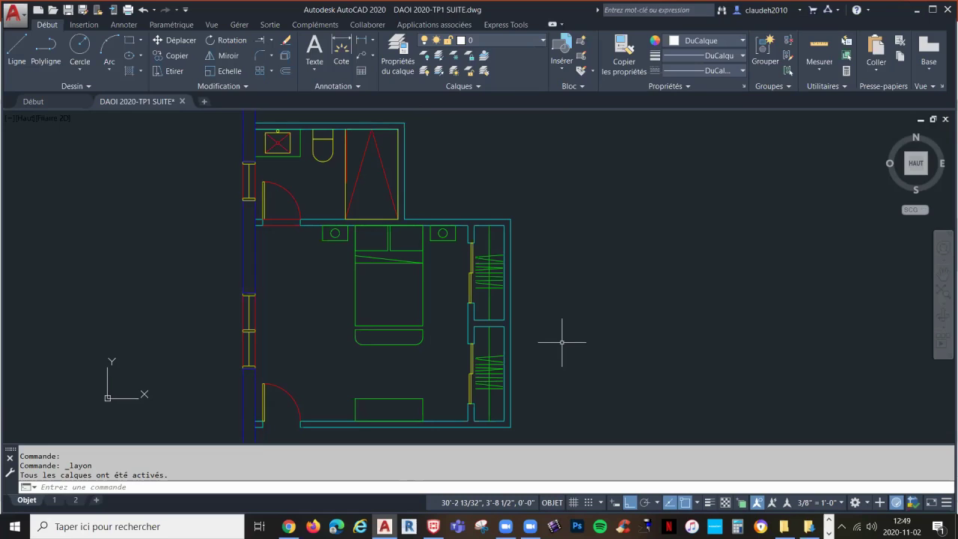
pyautogui.press('Escape')
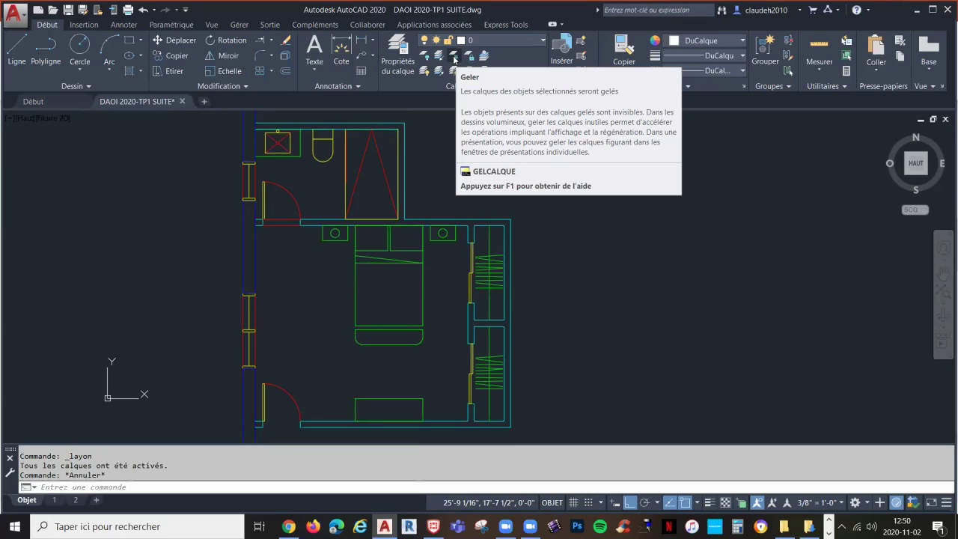
# Freeze the E-MOB furniture layer by picking the bed, and end the freeze command
pyautogui.click(454, 60)
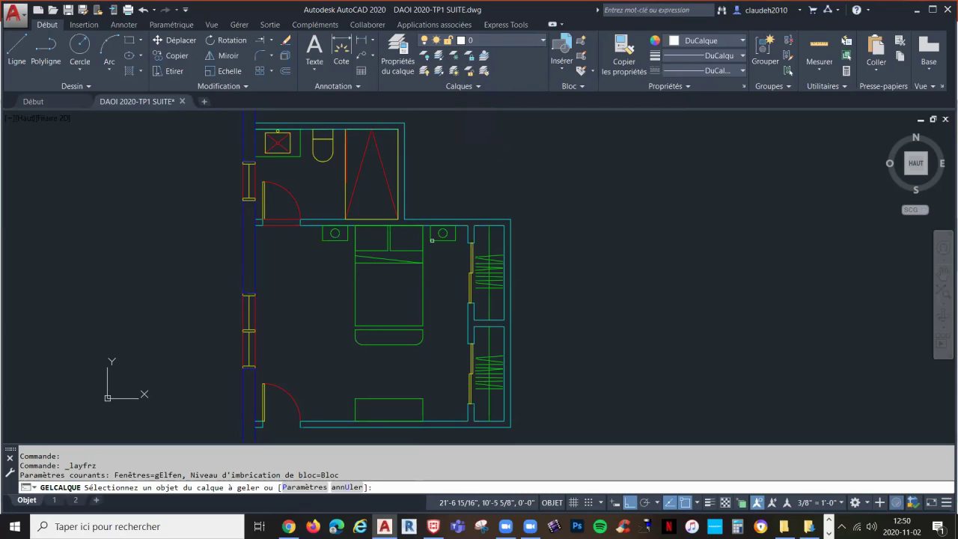
pyautogui.click(422, 252)
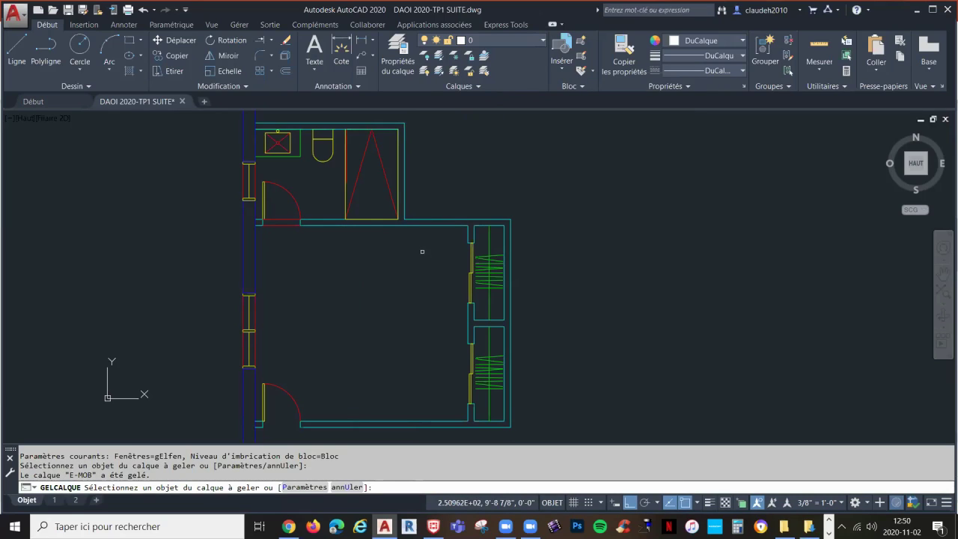
pyautogui.press('Escape')
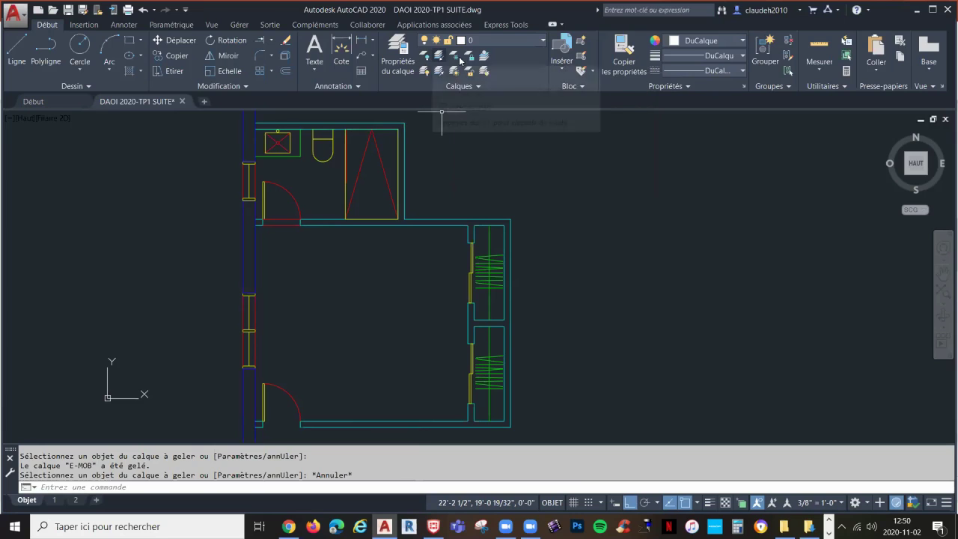
# Thaw the E-MOB layer from the layer list
pyautogui.click(514, 43)
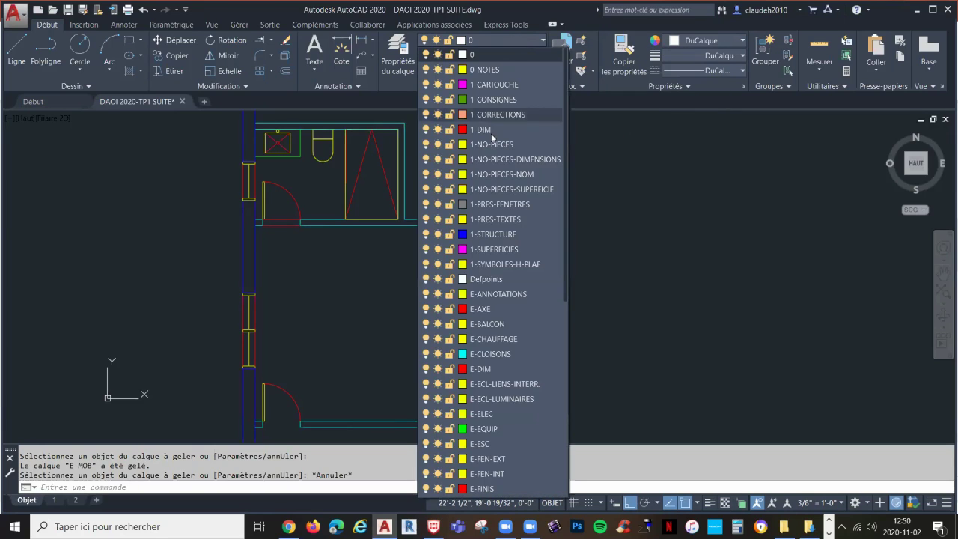
pyautogui.scroll(-1, 479, 208)
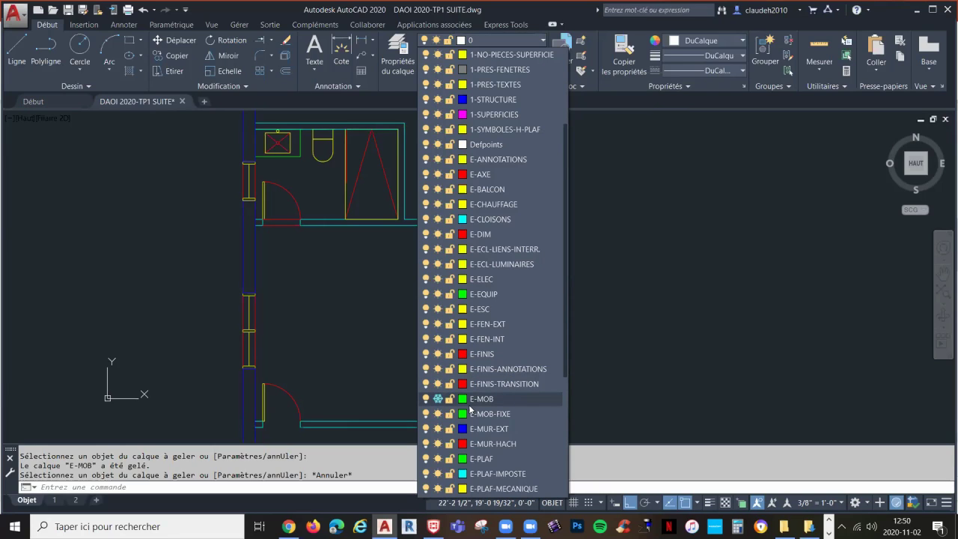
pyautogui.click(438, 399)
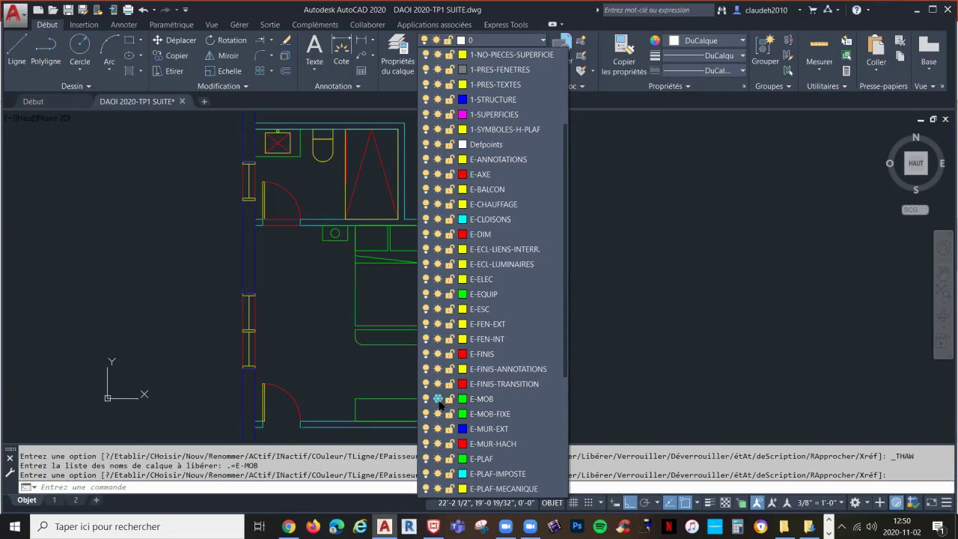
pyautogui.click(369, 384)
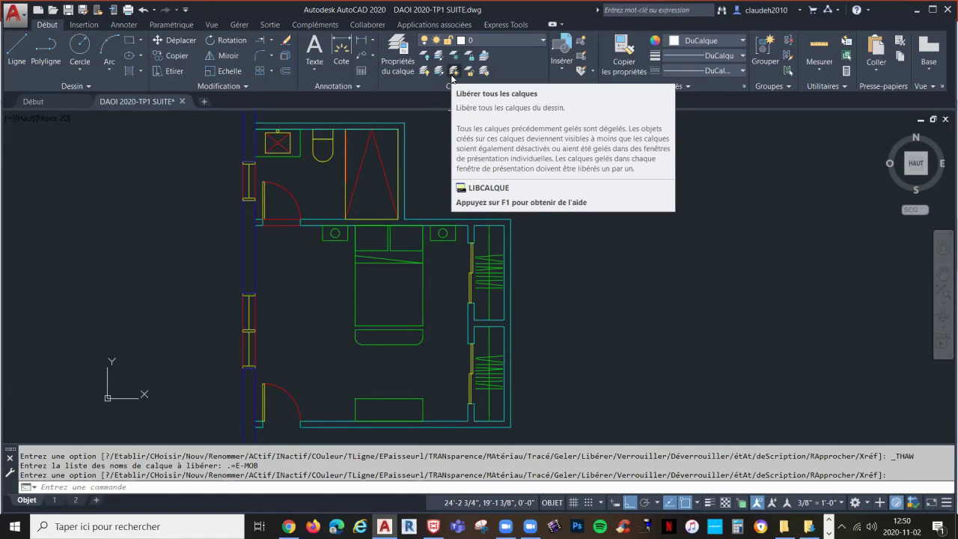
pyautogui.press('Escape')
pyautogui.press('Escape')
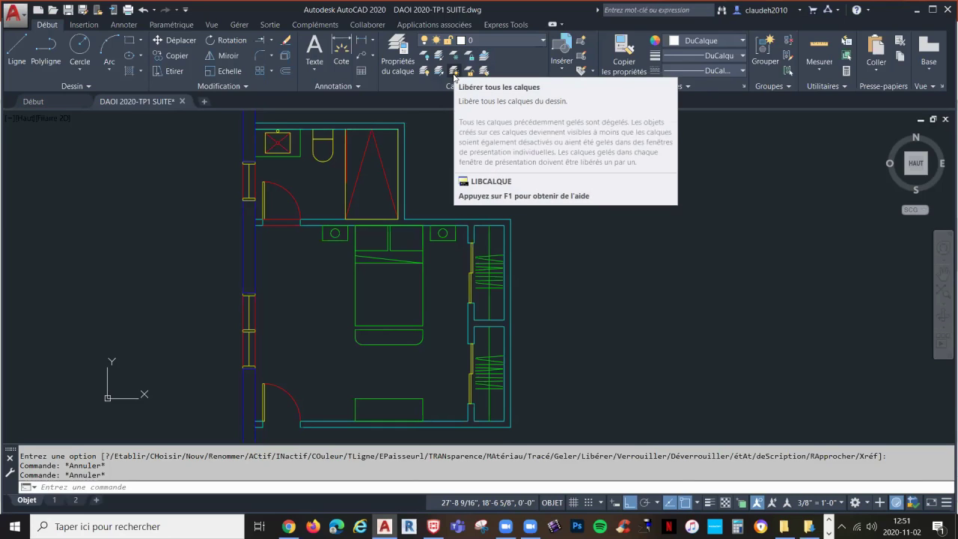
pyautogui.press('Escape')
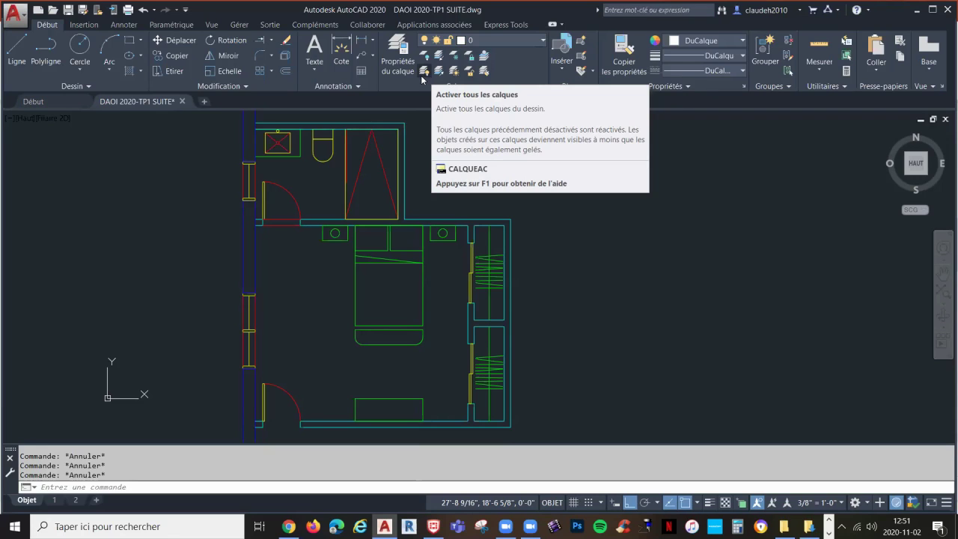
pyautogui.click(492, 40)
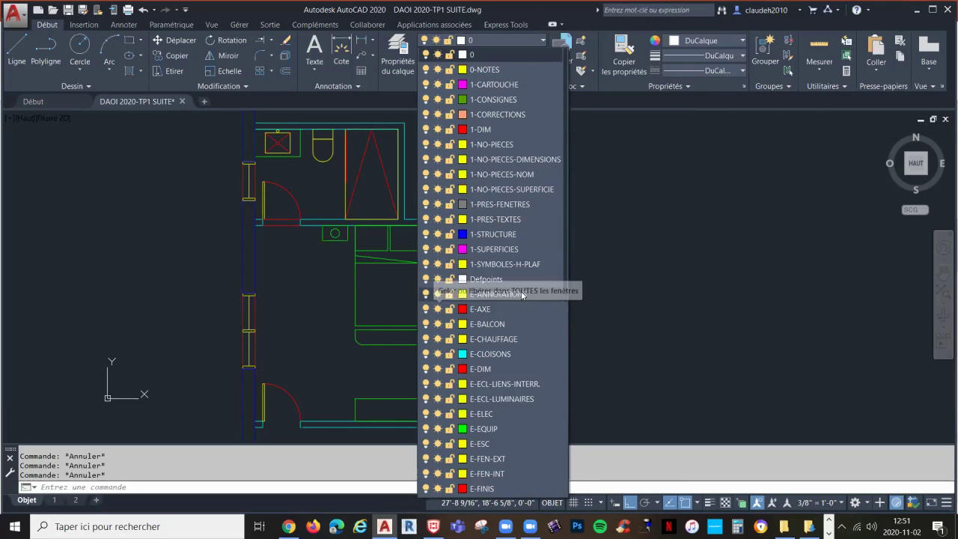
pyautogui.click(597, 280)
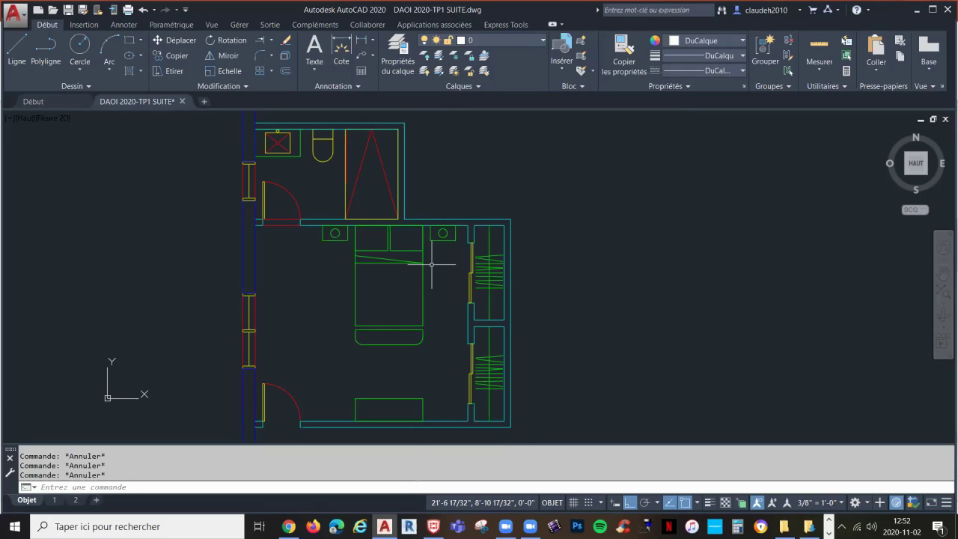
# Lock the E-MOB layer by picking the bed in the bedroom plan
pyautogui.click(470, 55)
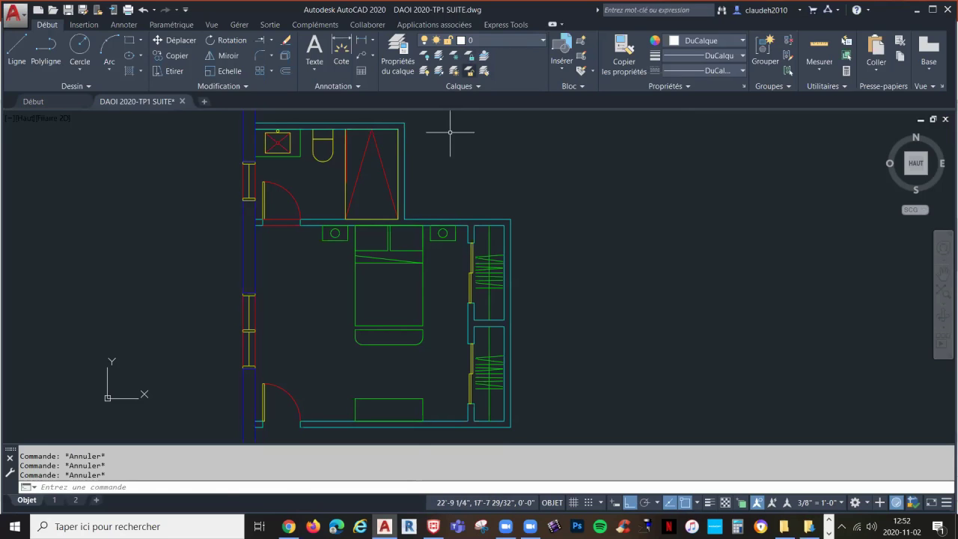
pyautogui.click(424, 255)
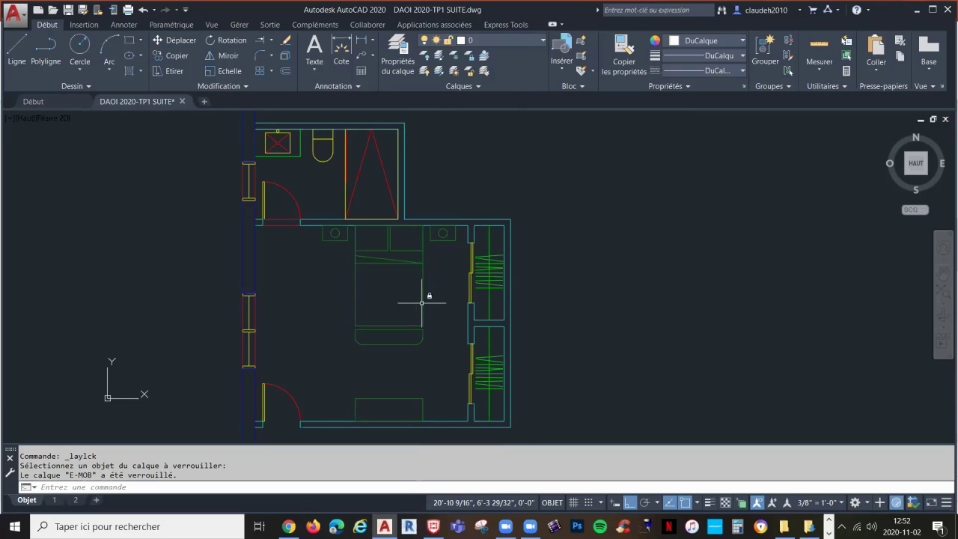
pyautogui.moveTo(422, 303)
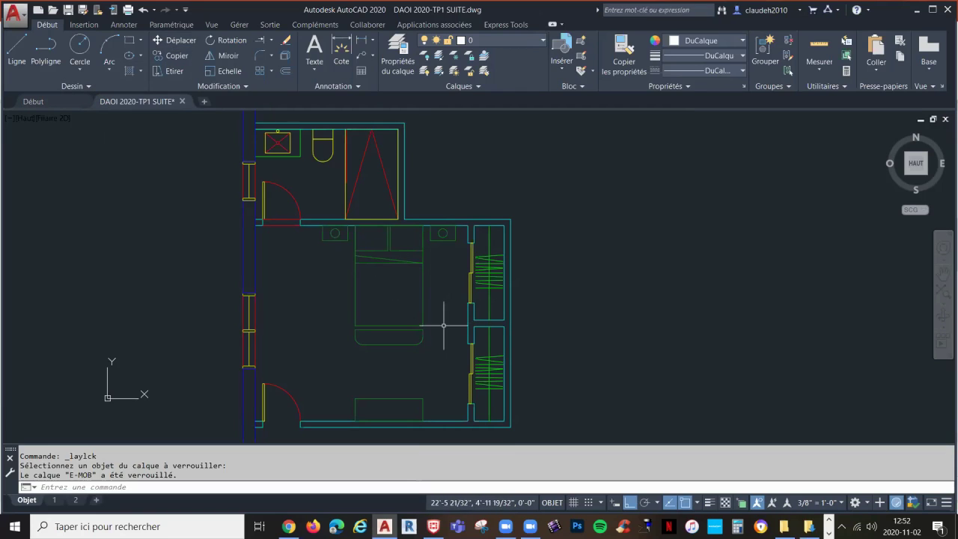
# Try to move the bed on the locked layer, shift one clothes line in the upper closet vertically instead, and undo the move
pyautogui.click(176, 40)
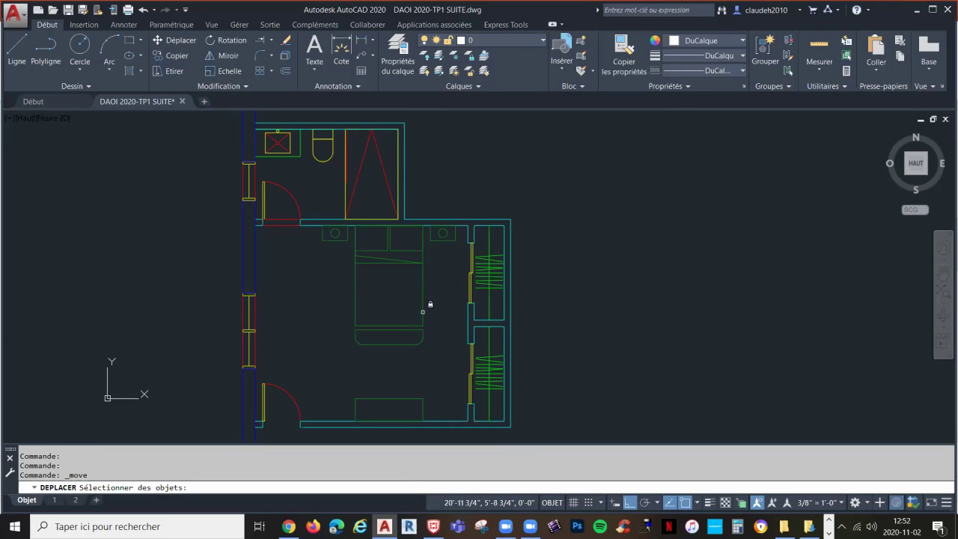
pyautogui.click(422, 305)
pyautogui.click(422, 305)
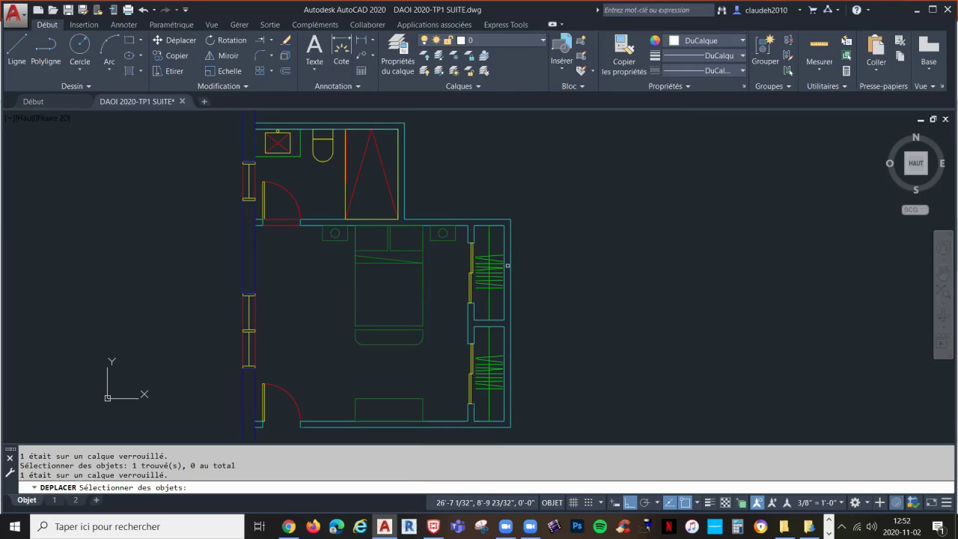
pyautogui.click(497, 267)
pyautogui.click(497, 268)
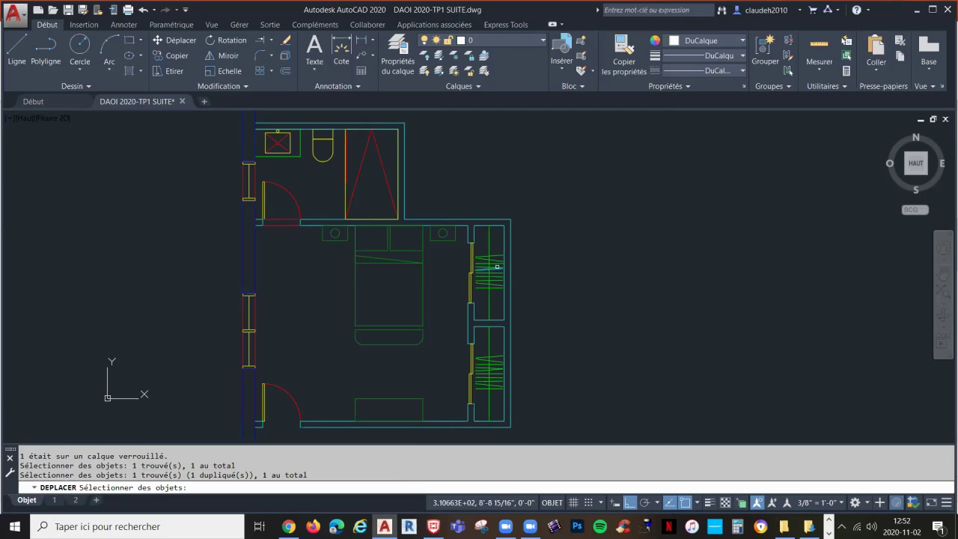
pyautogui.press('Return')
pyautogui.click(543, 276)
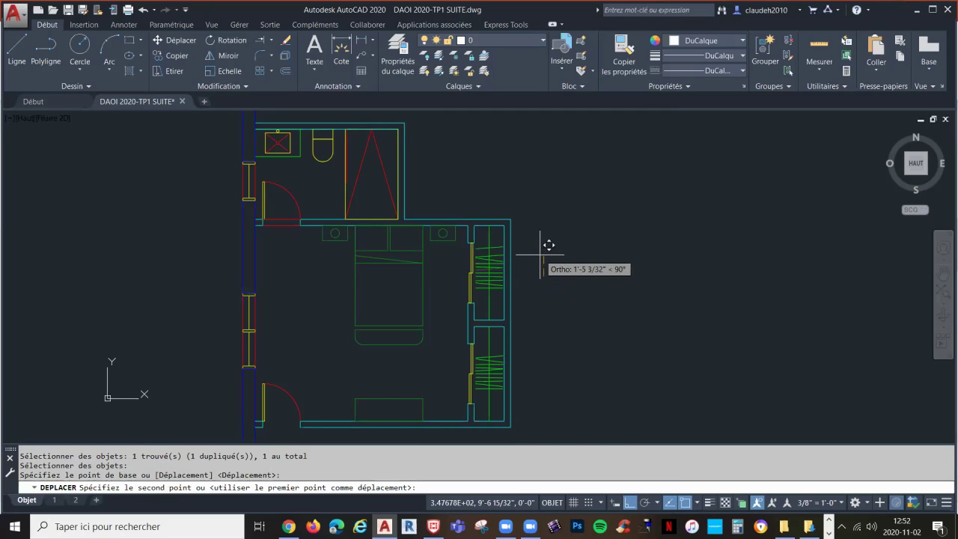
pyautogui.click(548, 250)
pyautogui.hotkey('ctrl', 'z')
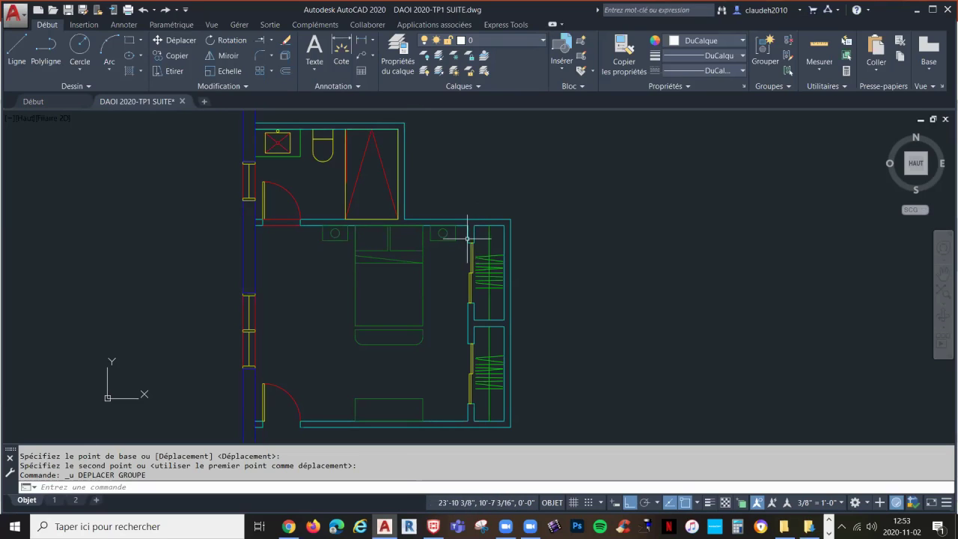
# Unlock the E-MOB layer by picking the bed, and test that the bed outline can be selected
pyautogui.click(470, 72)
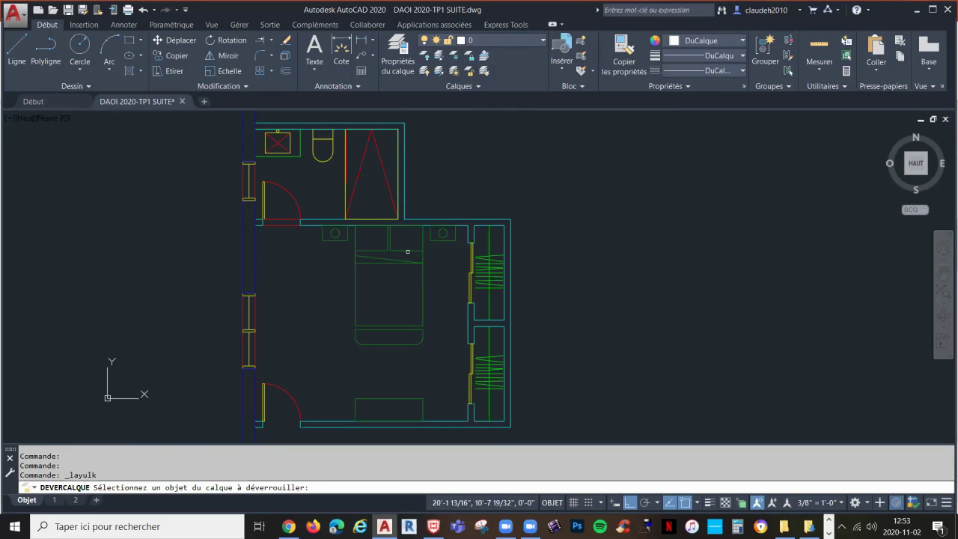
pyautogui.click(424, 241)
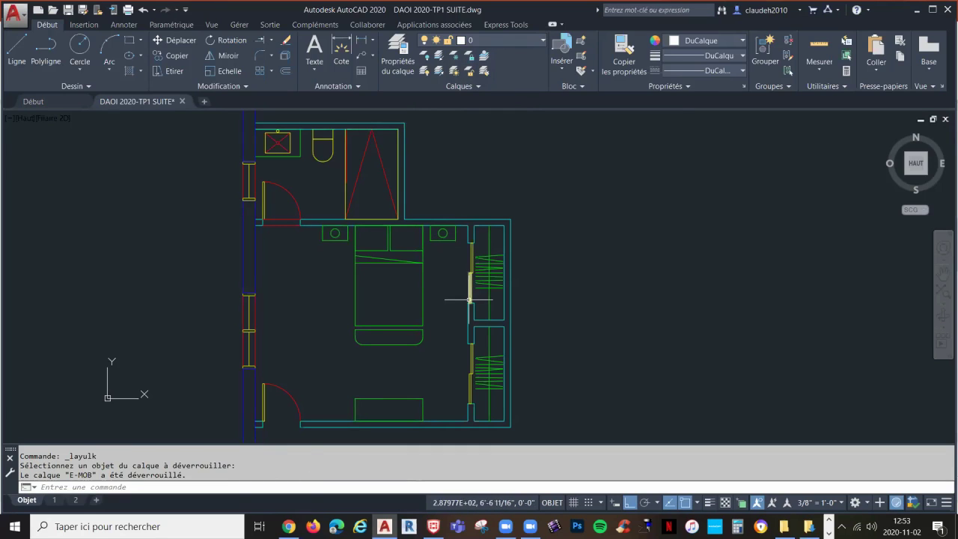
pyautogui.click(425, 292)
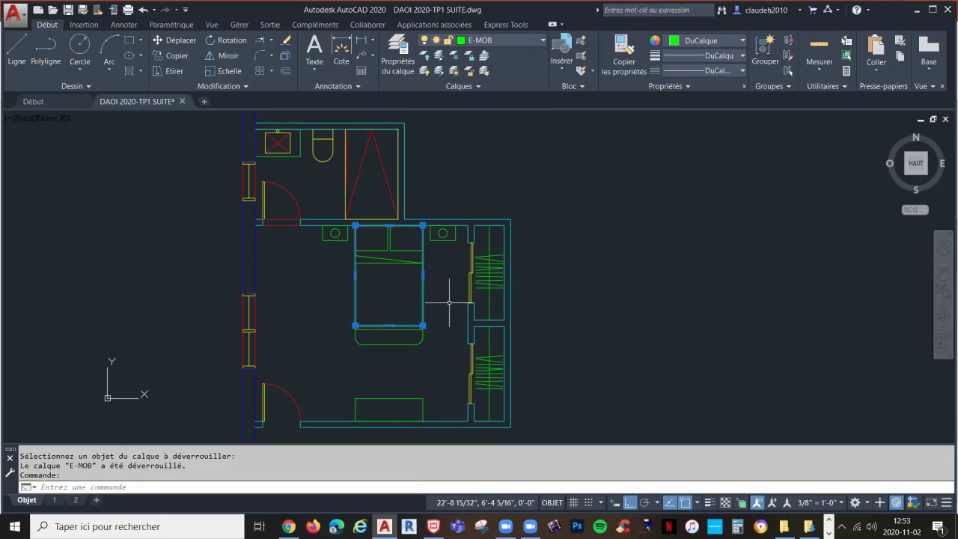
pyautogui.press('Escape')
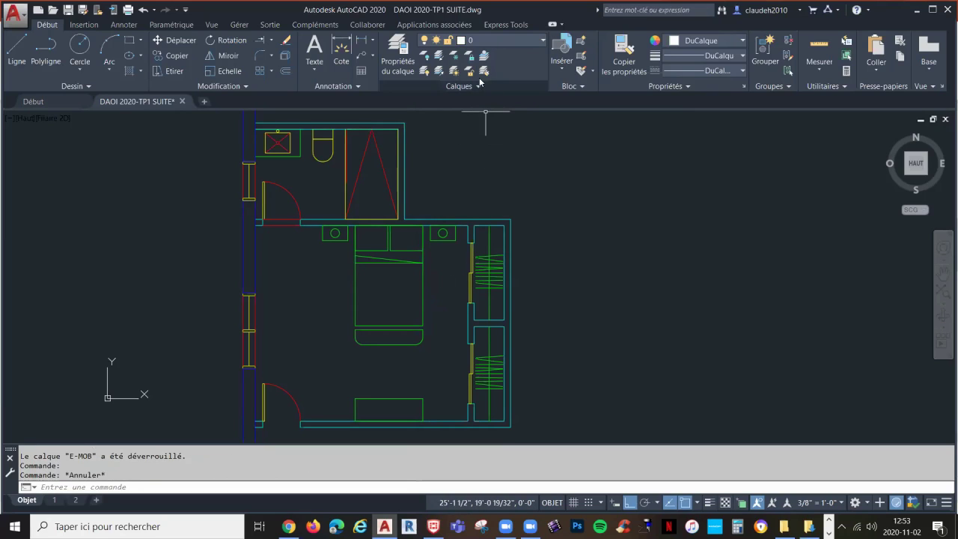
# Look over the layer list, and switch to the PowerPoint module presentation to show the ISOLER ET ASSOCIER slide
pyautogui.click(535, 45)
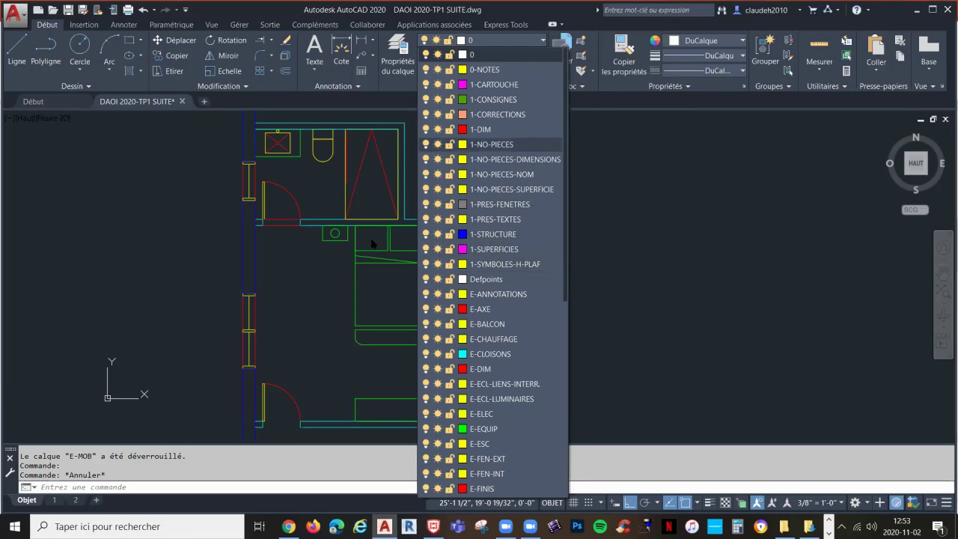
pyautogui.press('Escape')
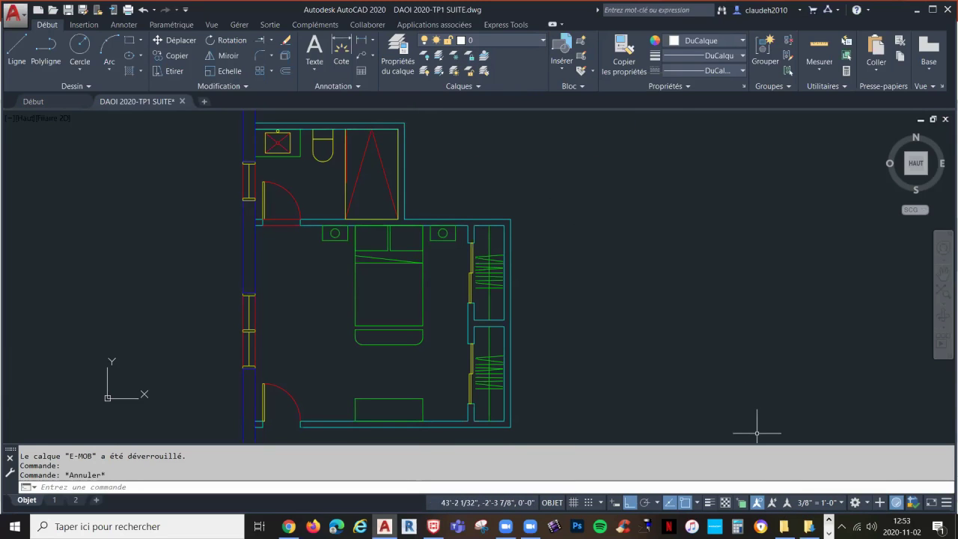
pyautogui.click(829, 534)
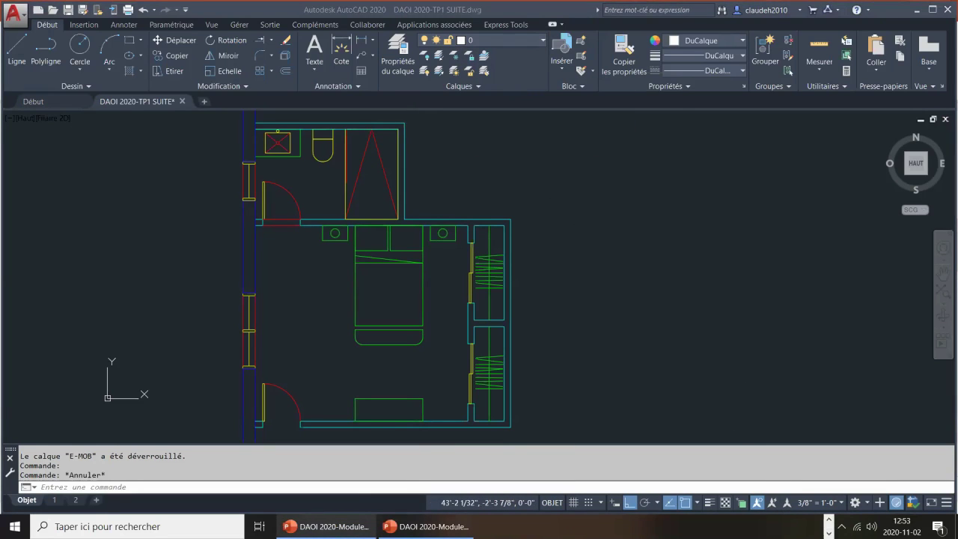
pyautogui.click(326, 526)
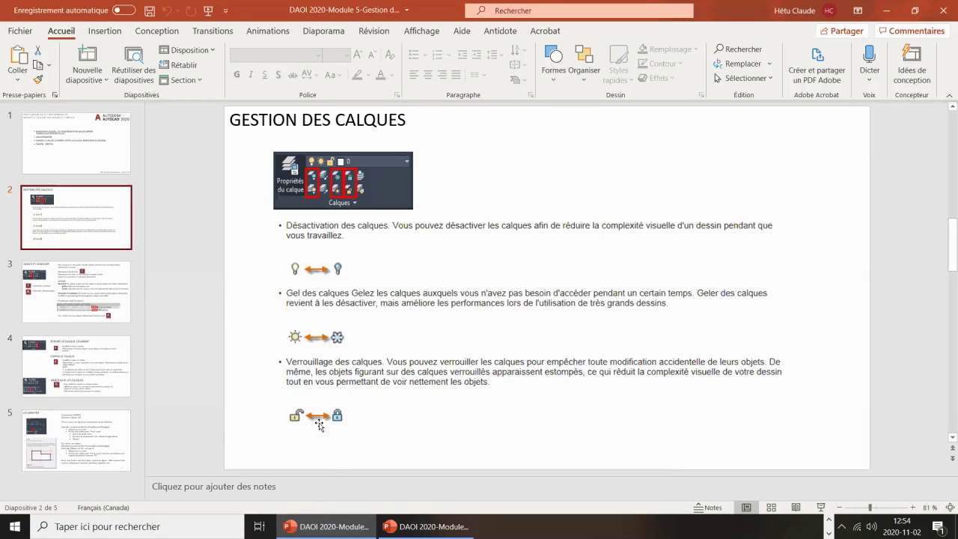
pyautogui.click(62, 285)
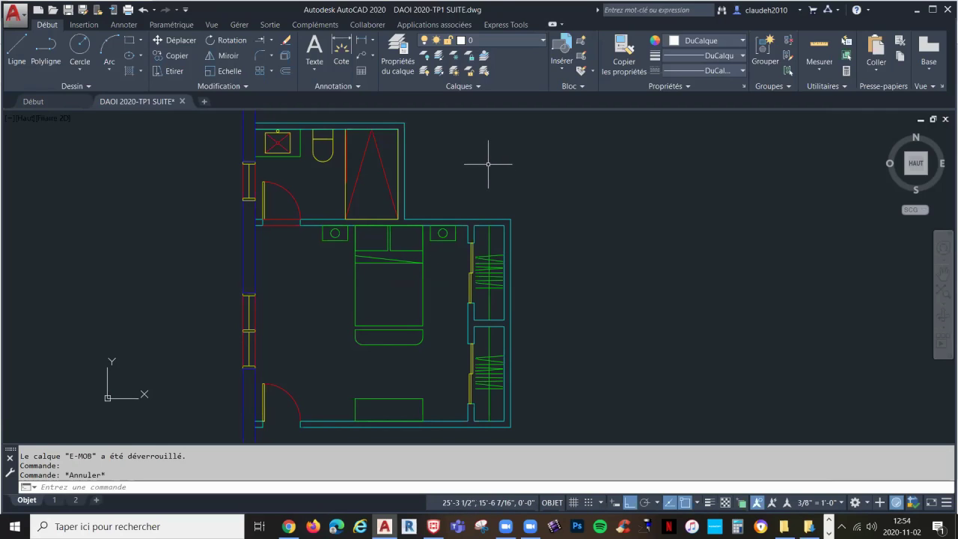
# Isolate the E-MOB layer by picking the bed, using the Désactivé and gElfen settings, and restore the isolated layers
pyautogui.click(439, 57)
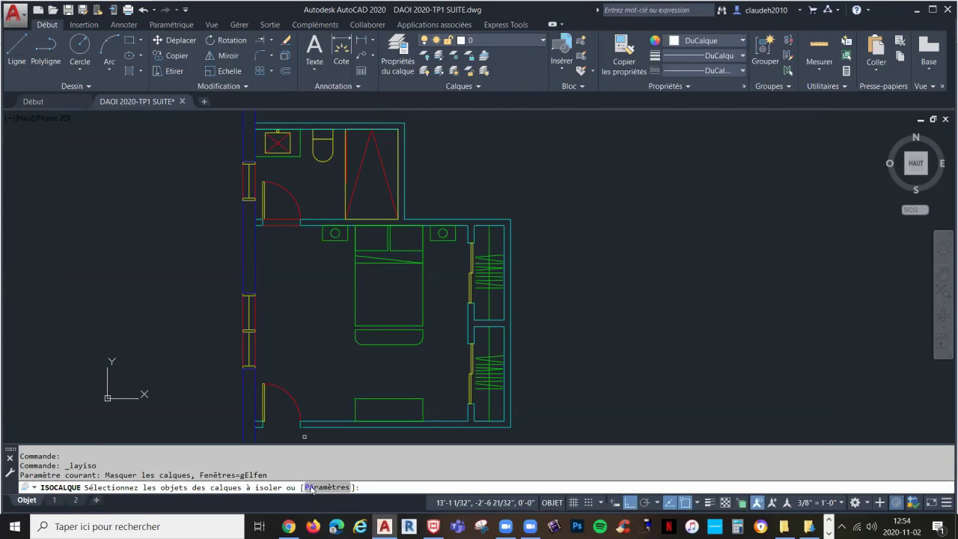
pyautogui.click(312, 487)
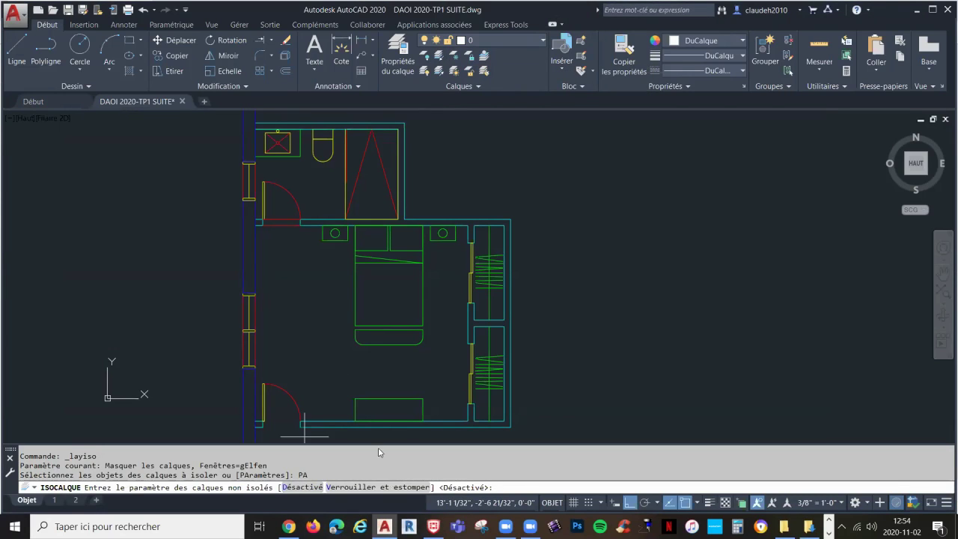
pyautogui.click(305, 489)
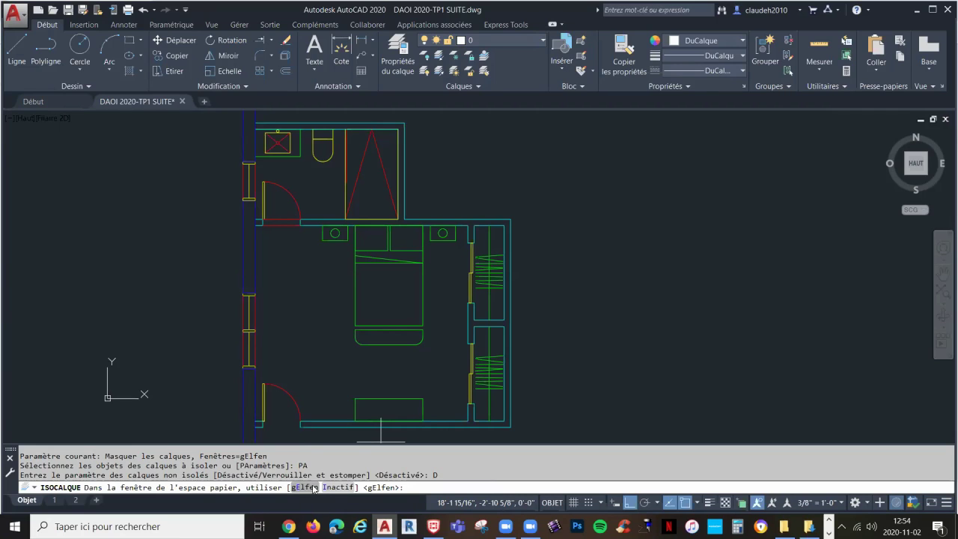
pyautogui.click(314, 488)
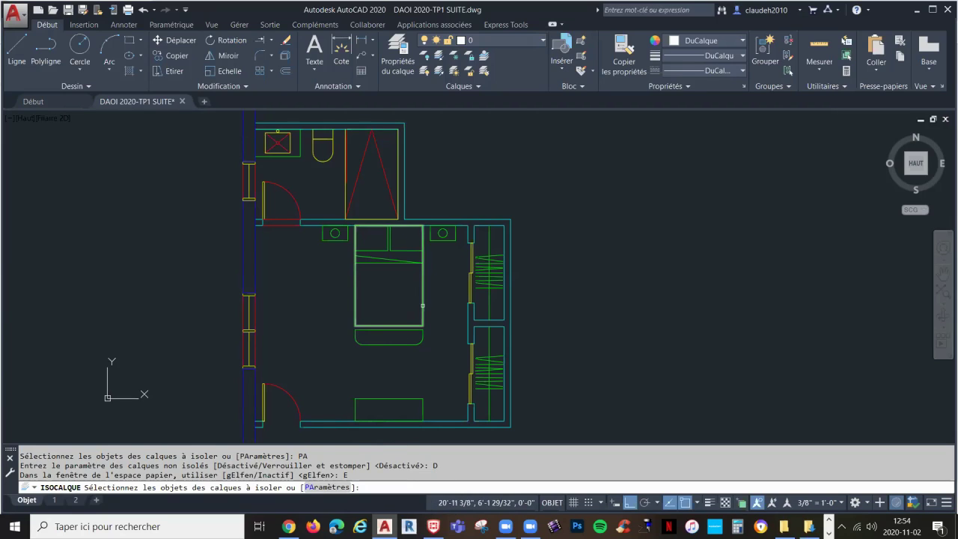
pyautogui.click(423, 305)
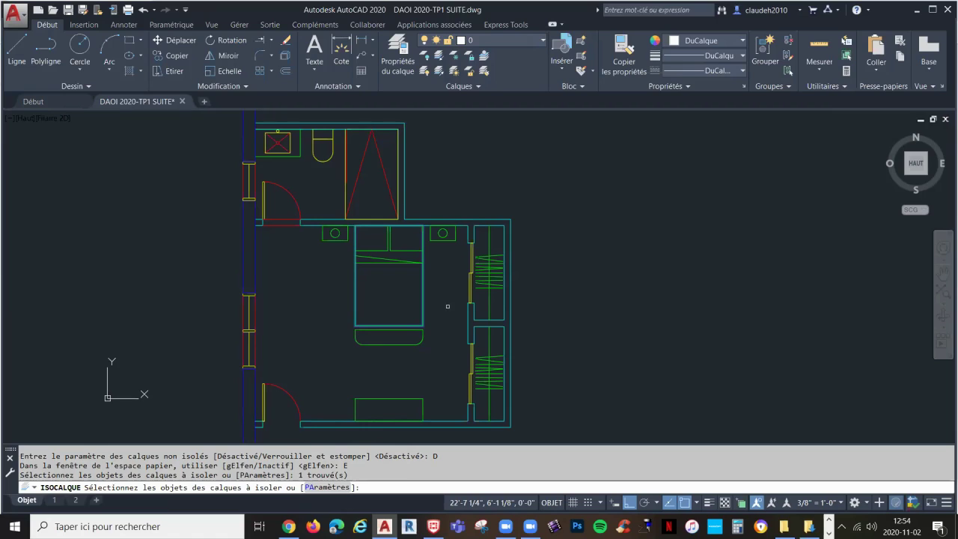
pyautogui.press('Return')
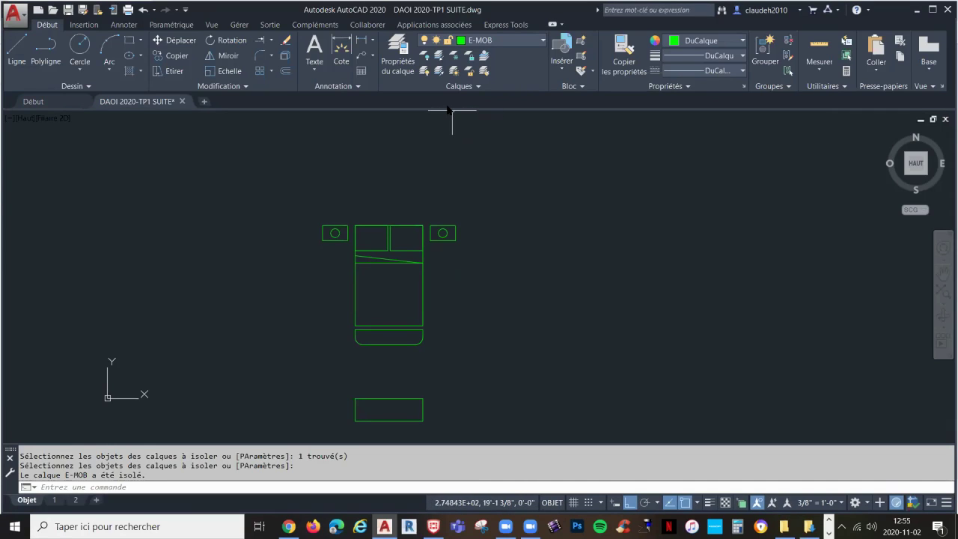
pyautogui.click(441, 72)
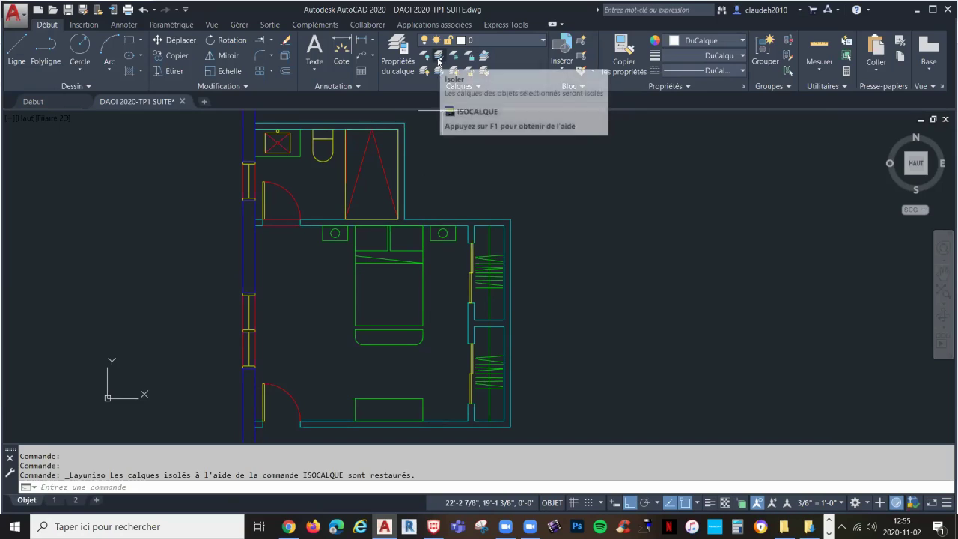
# Isolate both the furniture and partition layers by picking the bed and the wall line behind it, and restore the isolated layers
pyautogui.click(439, 57)
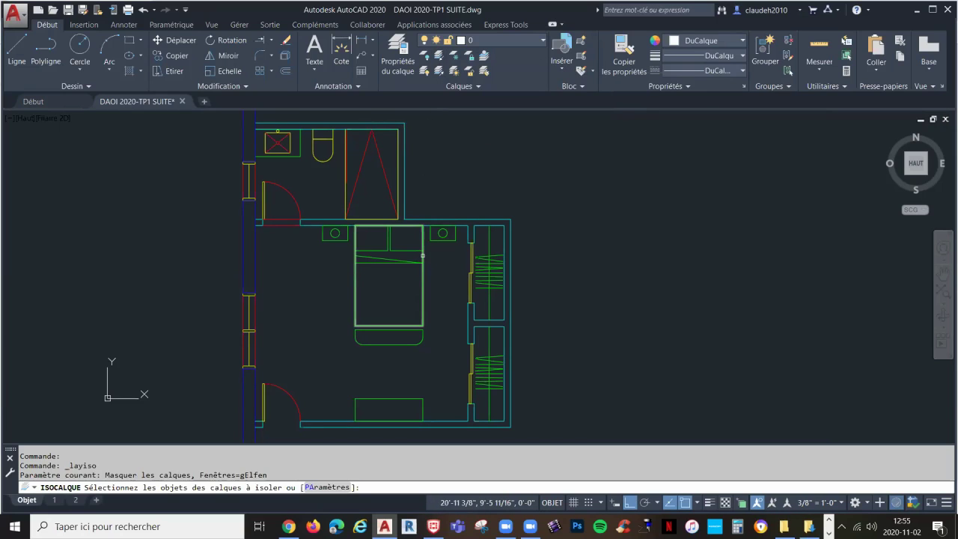
pyautogui.click(419, 266)
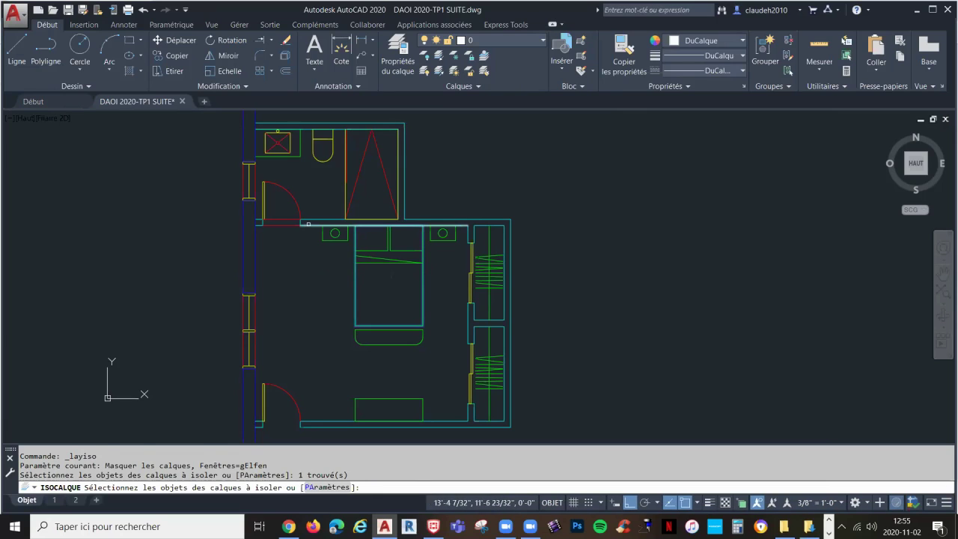
pyautogui.click(314, 224)
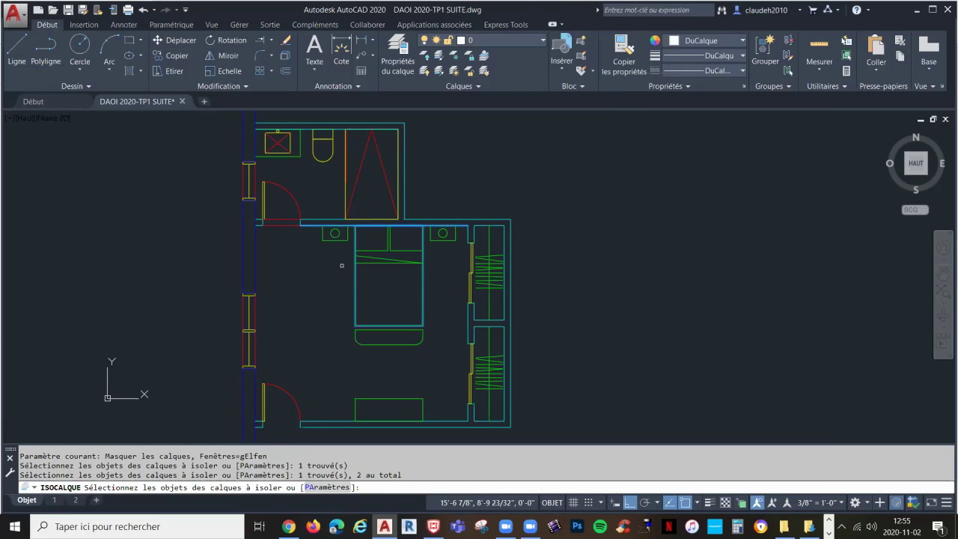
pyautogui.press('Return')
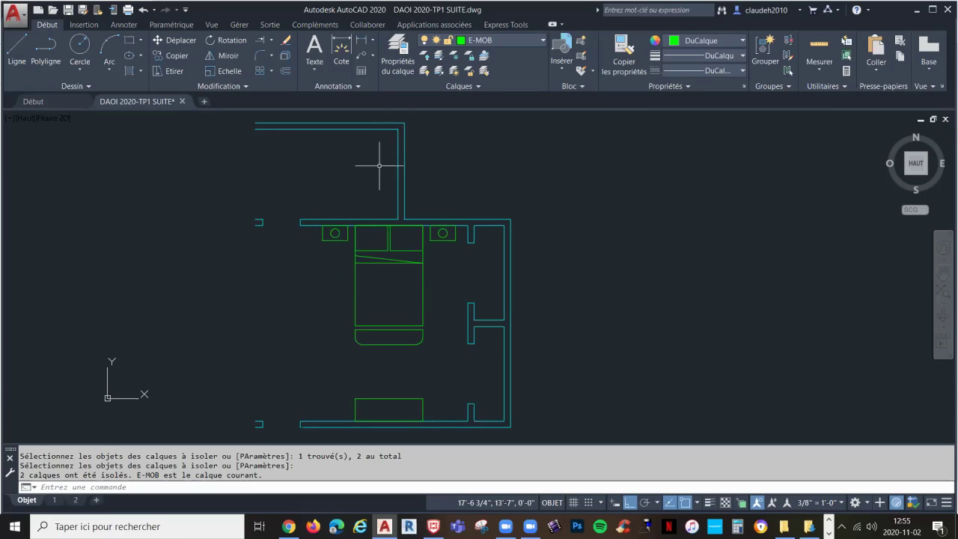
pyautogui.click(441, 71)
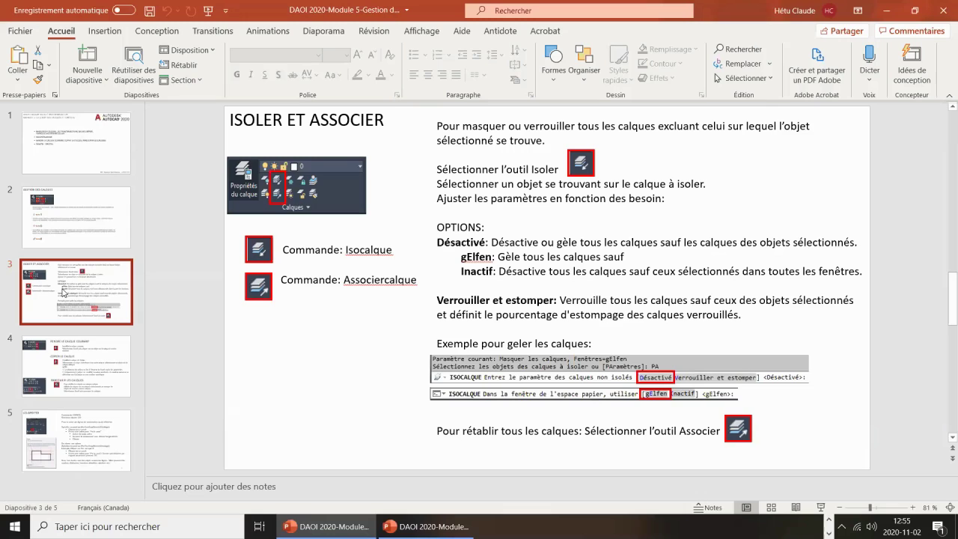
# Show the RENDRE LE CALQUE COURANT slide in PowerPoint, and switch back to the AutoCAD drawing
pyautogui.click(89, 372)
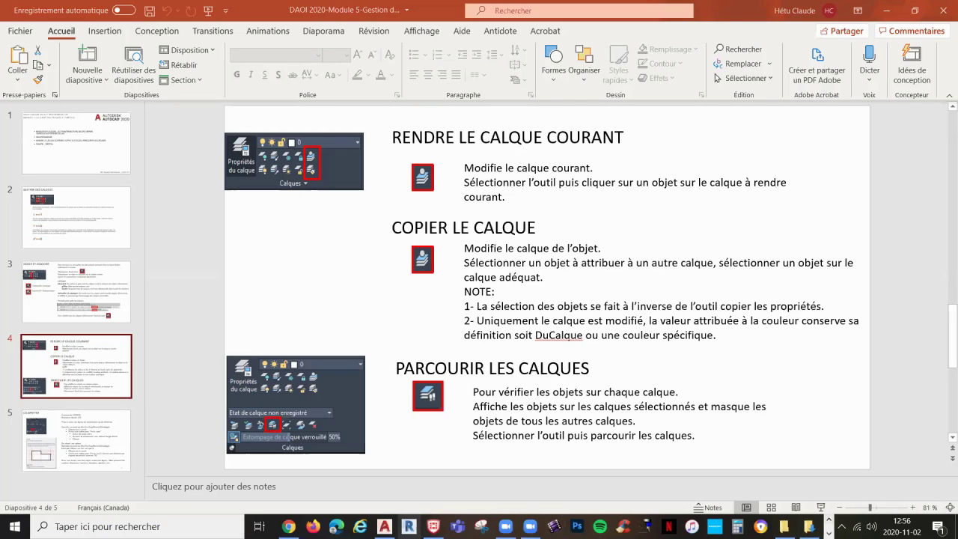
pyautogui.click(394, 524)
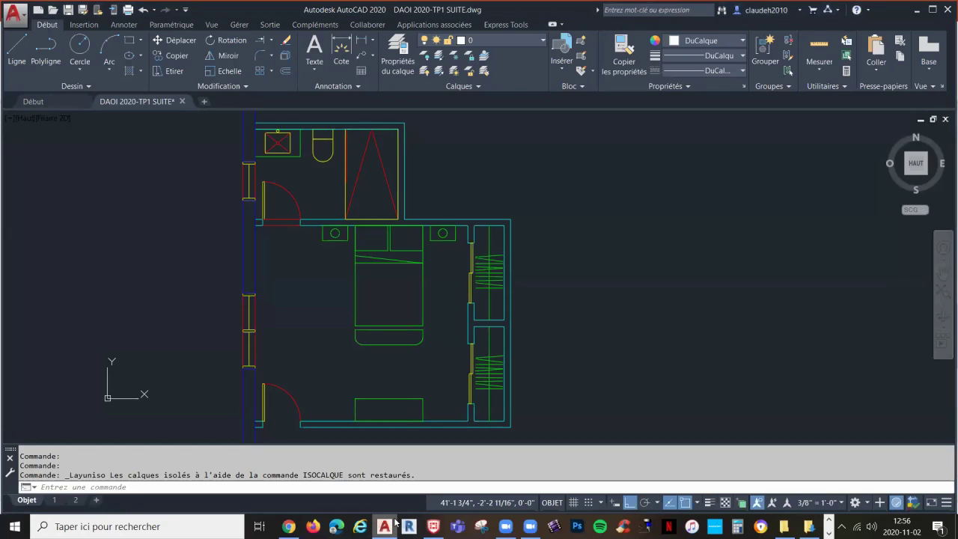
# Make E-CLOISONS the current layer by picking the bedroom's upper wall, and switch the current layer to E-MOB by picking the bed
pyautogui.click(481, 41)
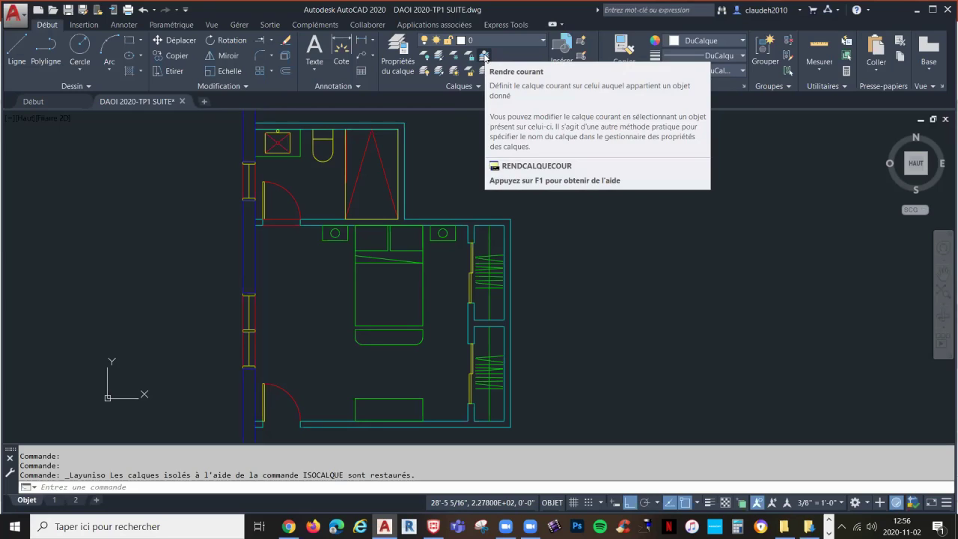
pyautogui.click(485, 57)
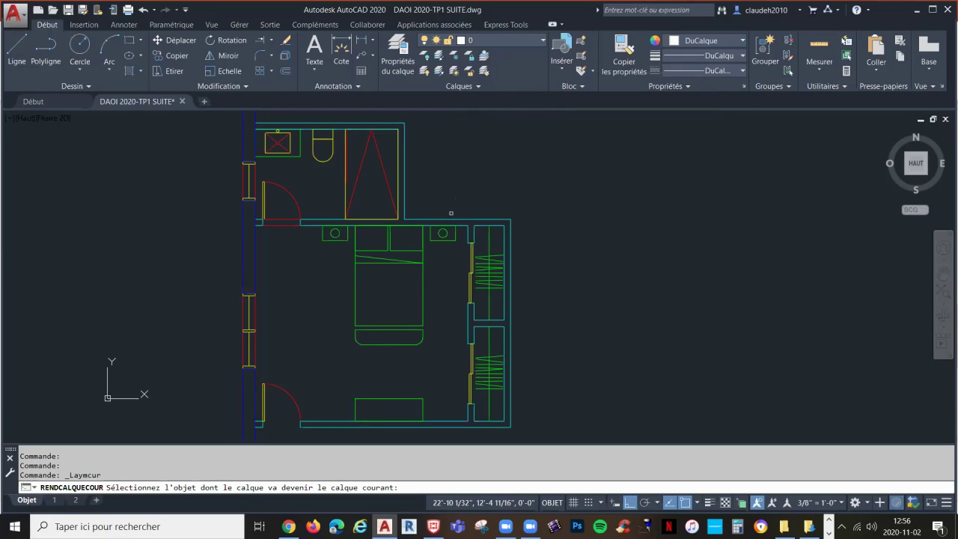
pyautogui.click(451, 219)
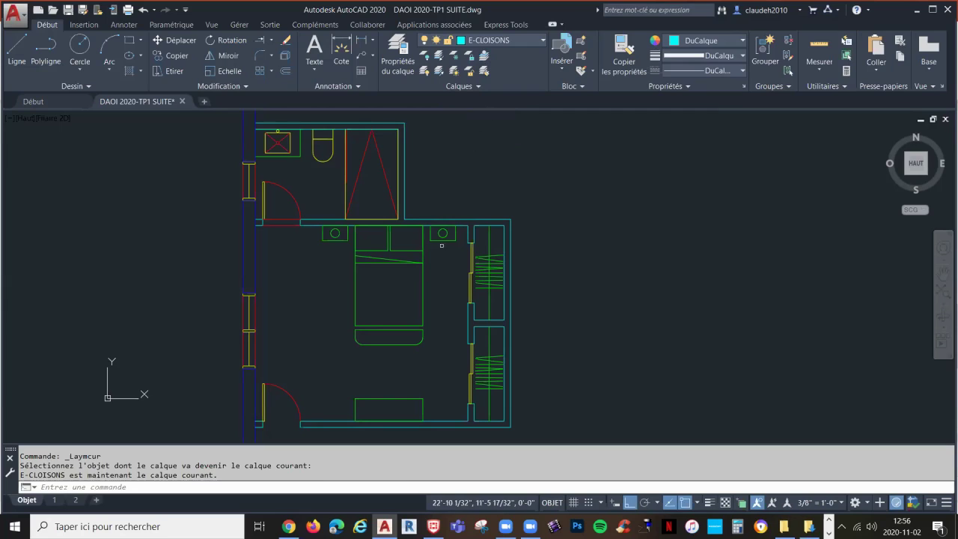
pyautogui.click(484, 70)
pyautogui.click(420, 298)
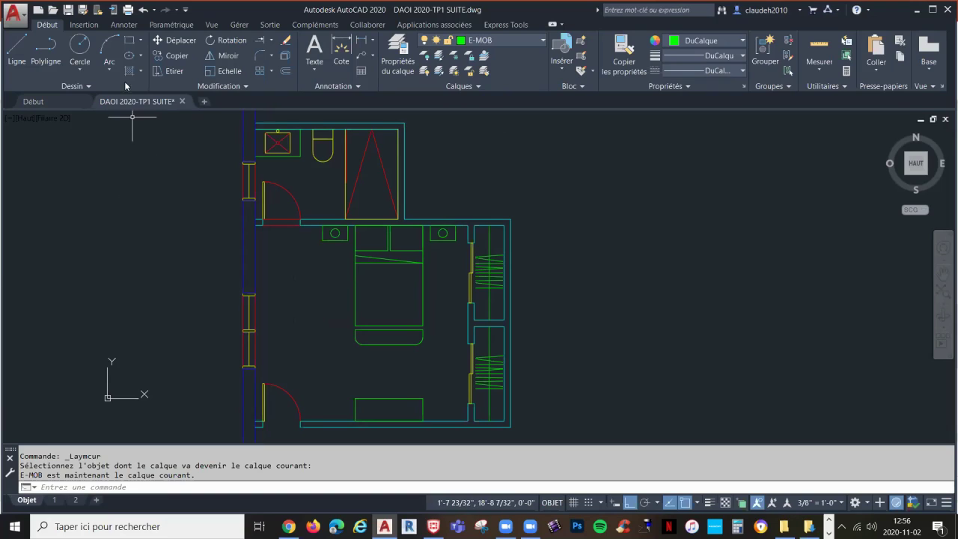
# Draw a small test rectangle on the current layer between the windows and the bed, and erase it
pyautogui.click(130, 40)
pyautogui.click(282, 272)
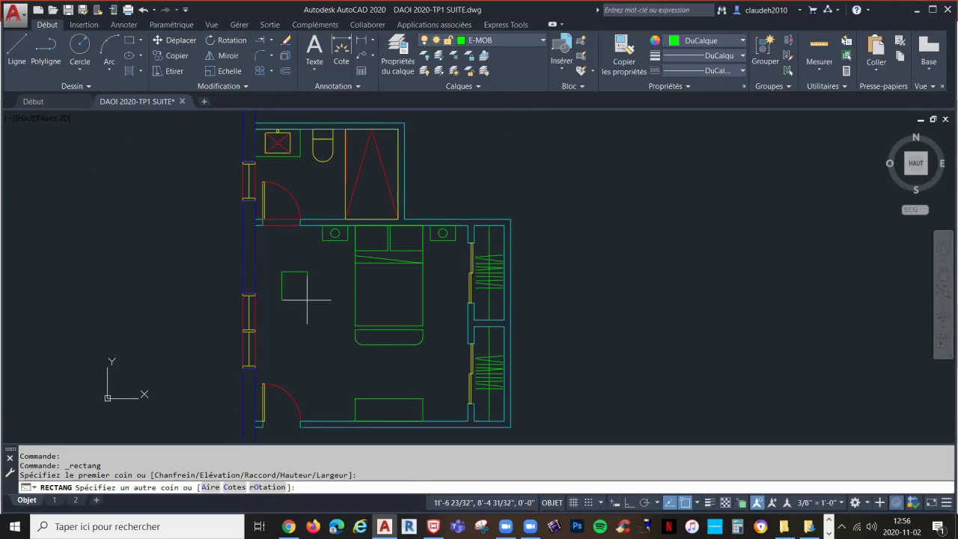
pyautogui.click(316, 315)
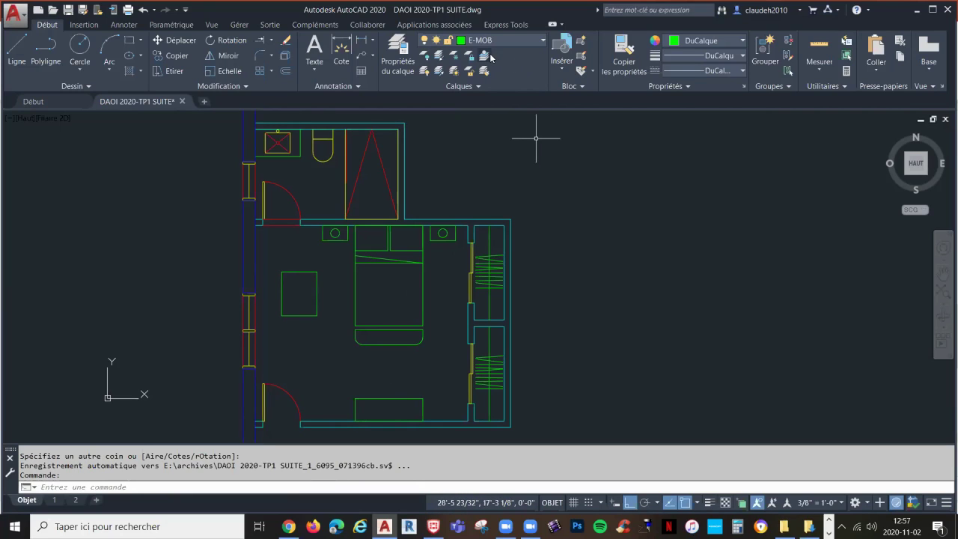
pyautogui.click(337, 329)
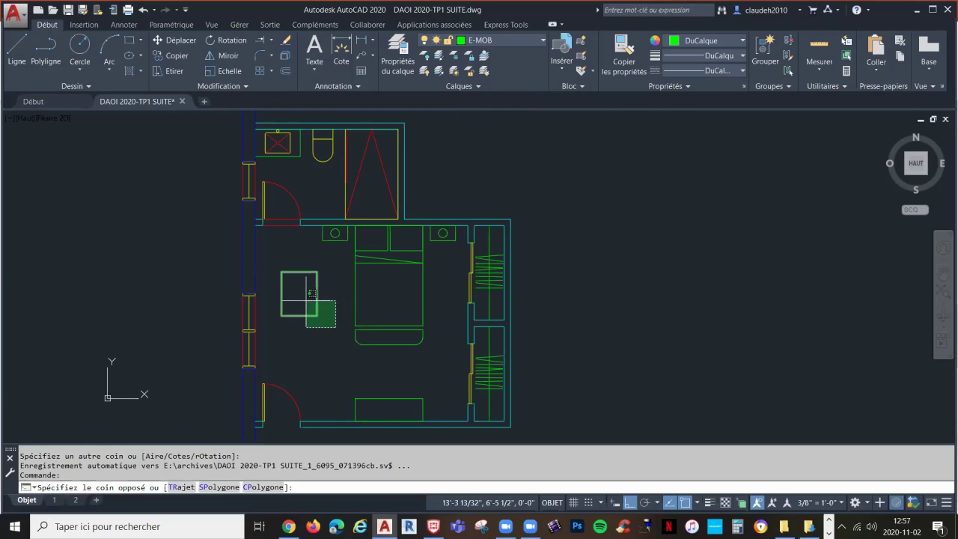
pyautogui.click(278, 271)
pyautogui.press('Delete')
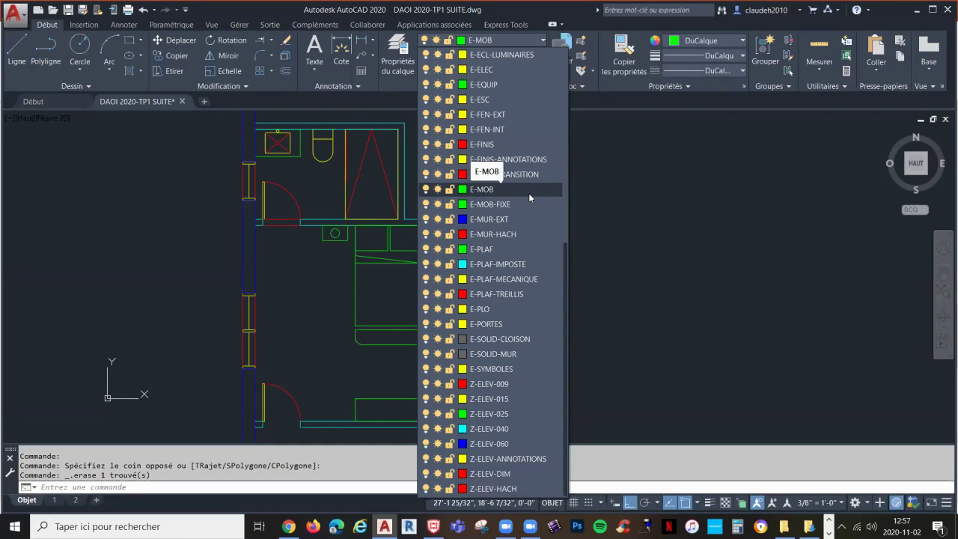
# Consult the COPIER LE CALQUE slide, return to AutoCAD, and transfer the bathroom's outer right wall line to the bed's E-MOB layer
pyautogui.press('Escape')
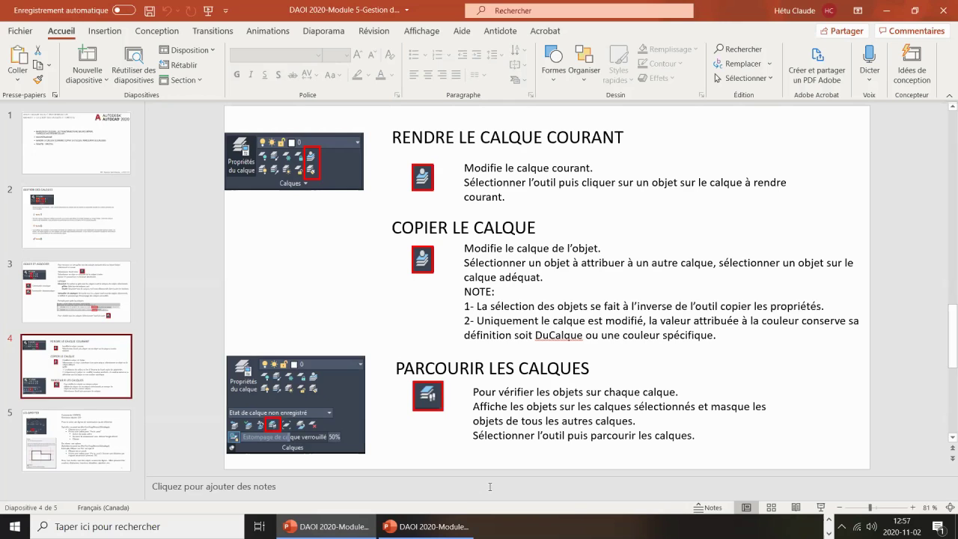
pyautogui.hotkey('alt', 'Tab')
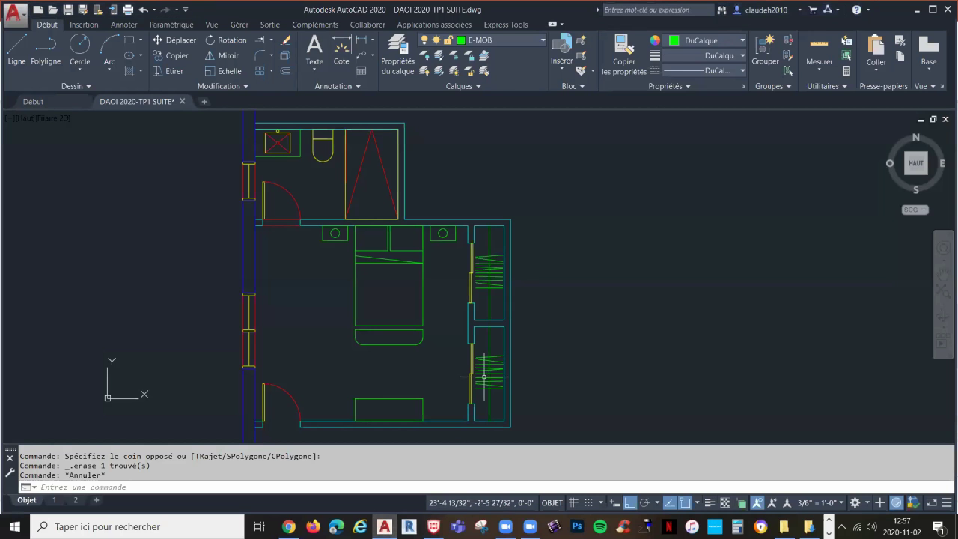
pyautogui.click(484, 72)
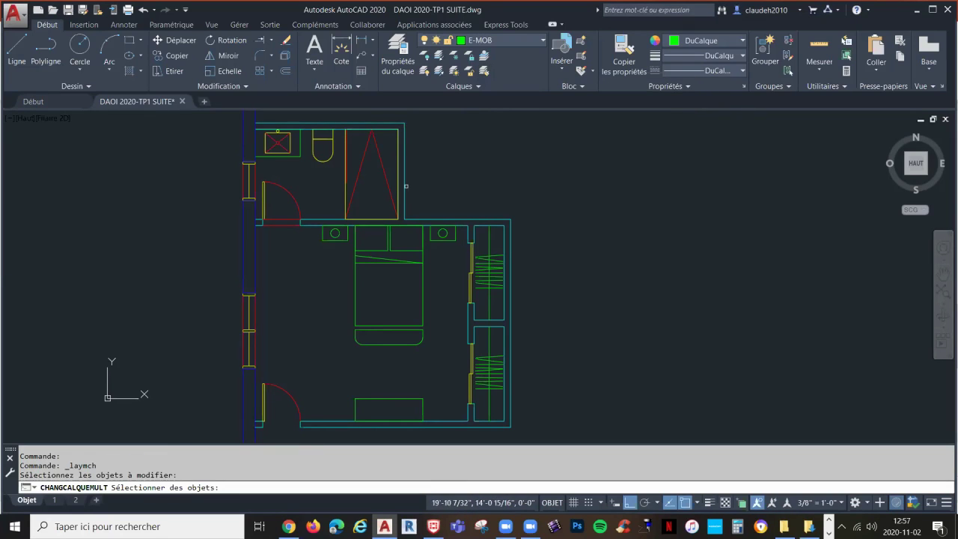
pyautogui.click(405, 187)
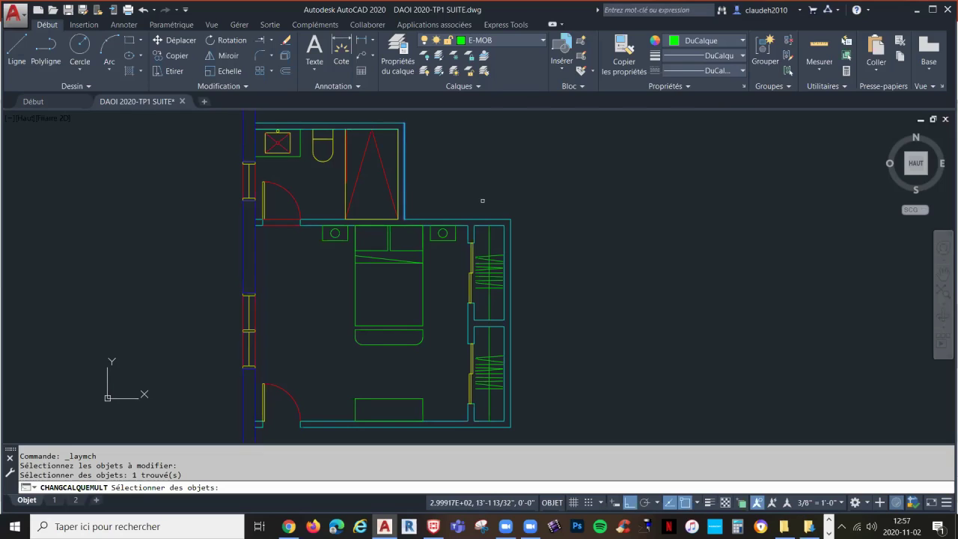
pyautogui.press('Return')
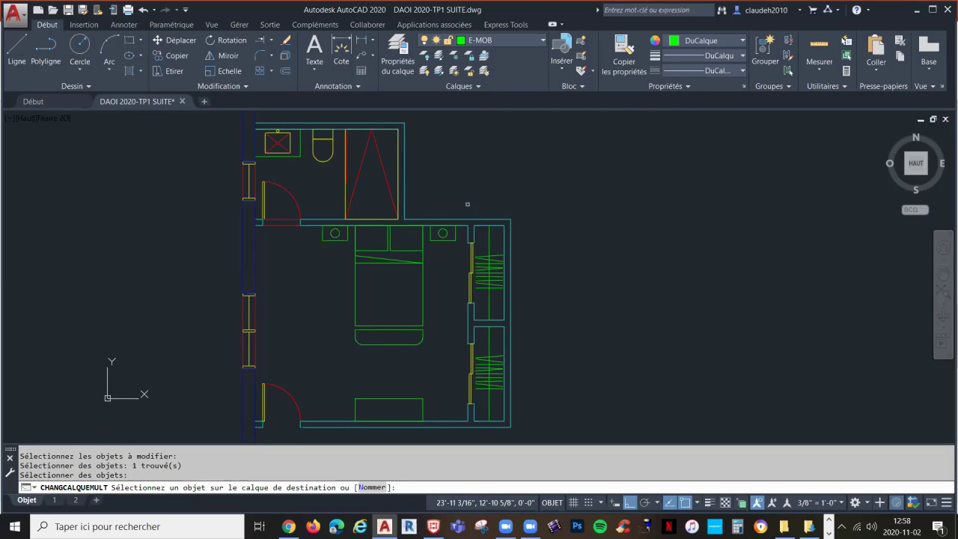
pyautogui.click(424, 280)
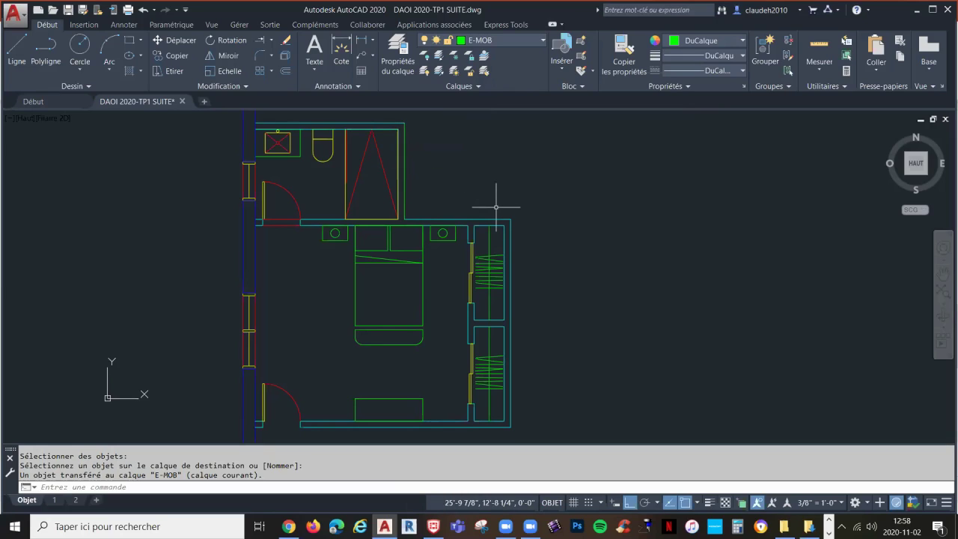
# Transfer the bathroom's outer right wall line back to the E-CLOISONS layer, matching the bedroom's upper wall line, and end the command
pyautogui.click(484, 70)
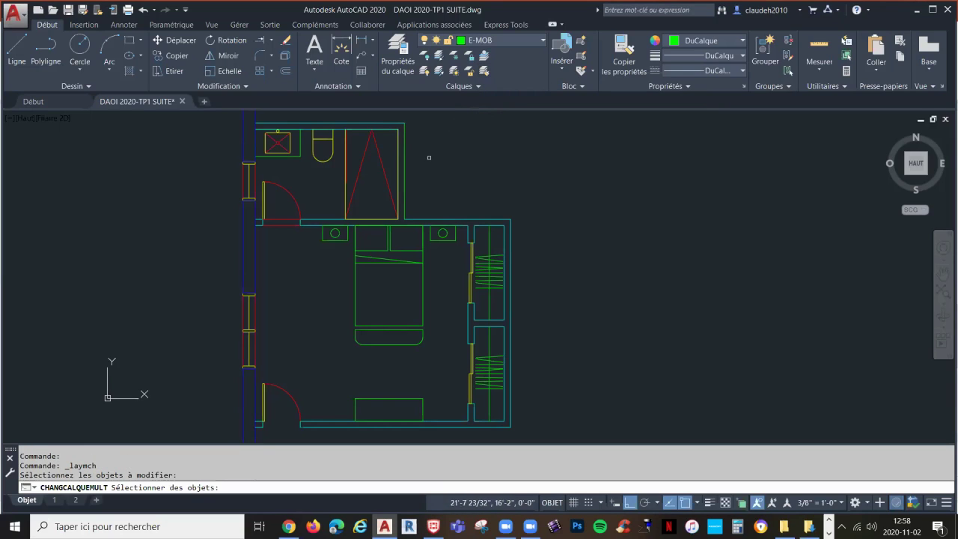
pyautogui.click(406, 168)
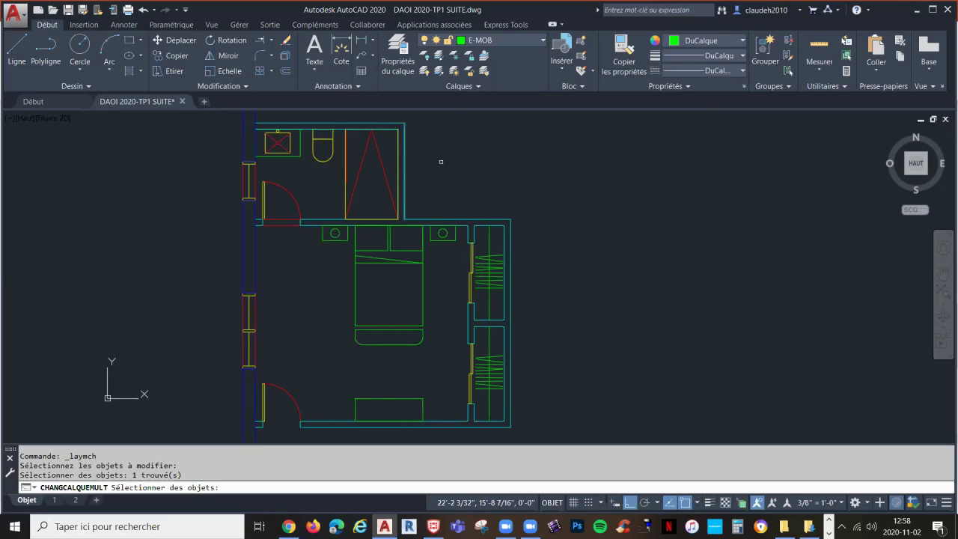
pyautogui.press('Return')
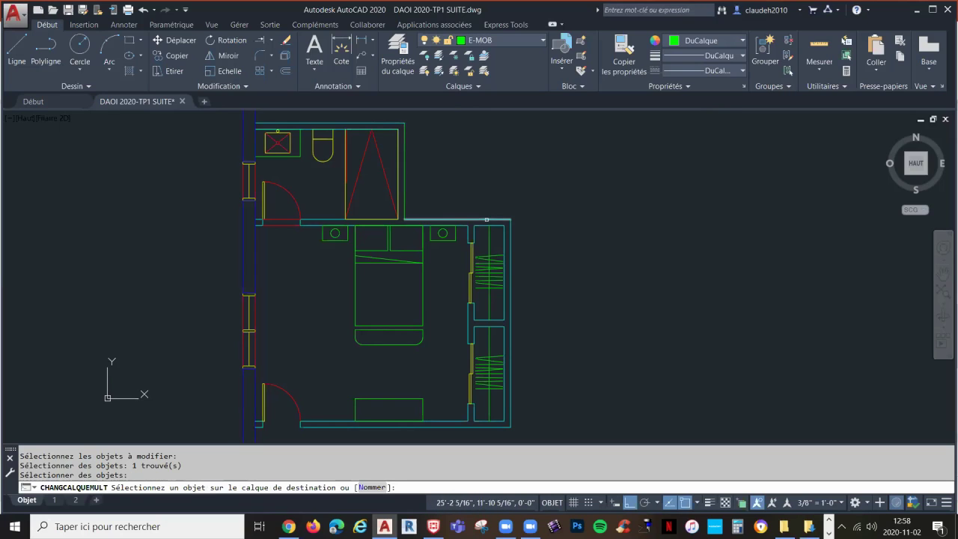
pyautogui.click(487, 220)
pyautogui.press('Return')
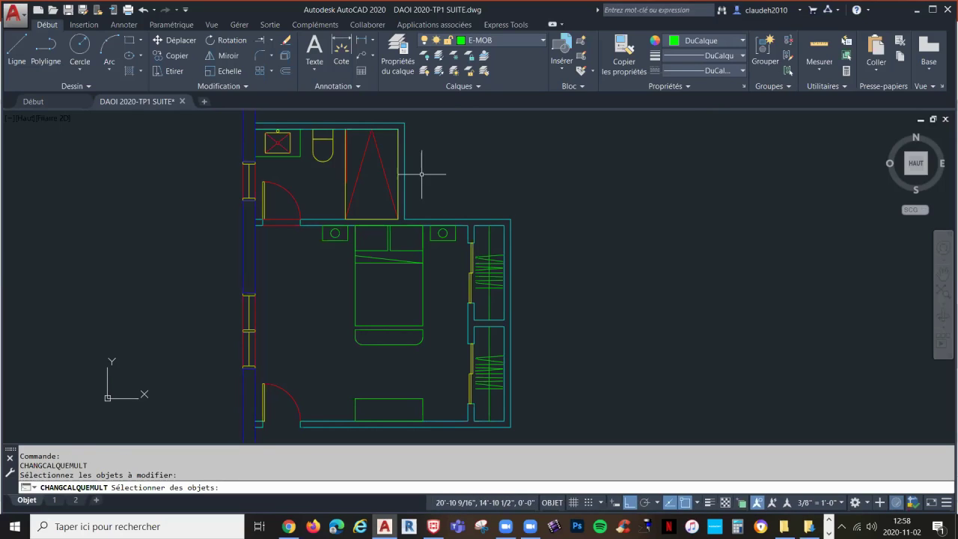
pyautogui.press('Escape')
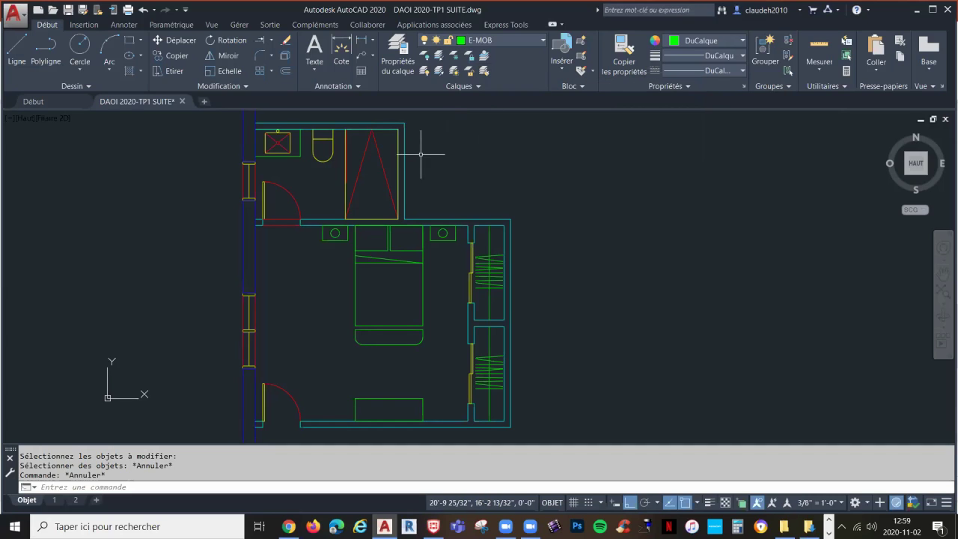
# Switch to PowerPoint to consult the PARCOURIR LES CALQUES section of the slide, and return to the AutoCAD drawing
pyautogui.moveTo(403, 169)
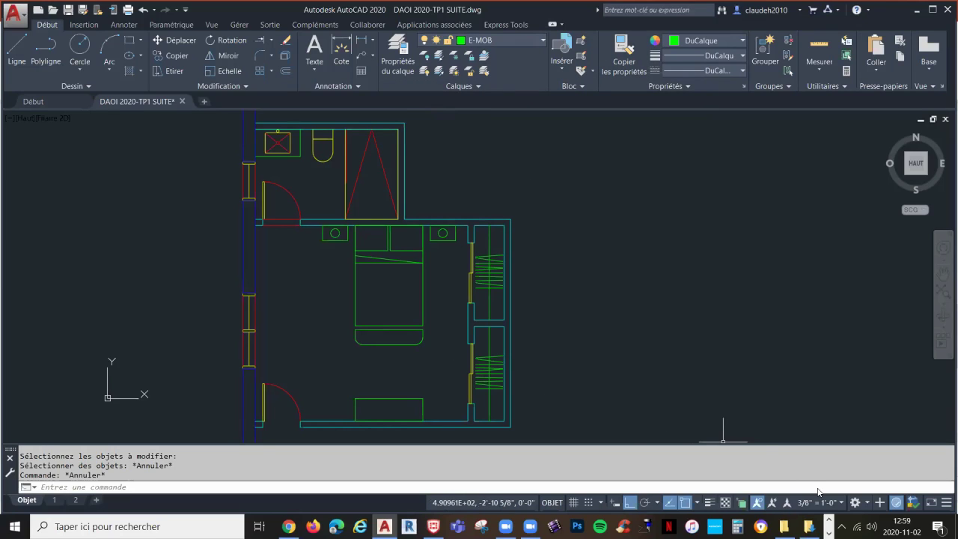
pyautogui.click(828, 533)
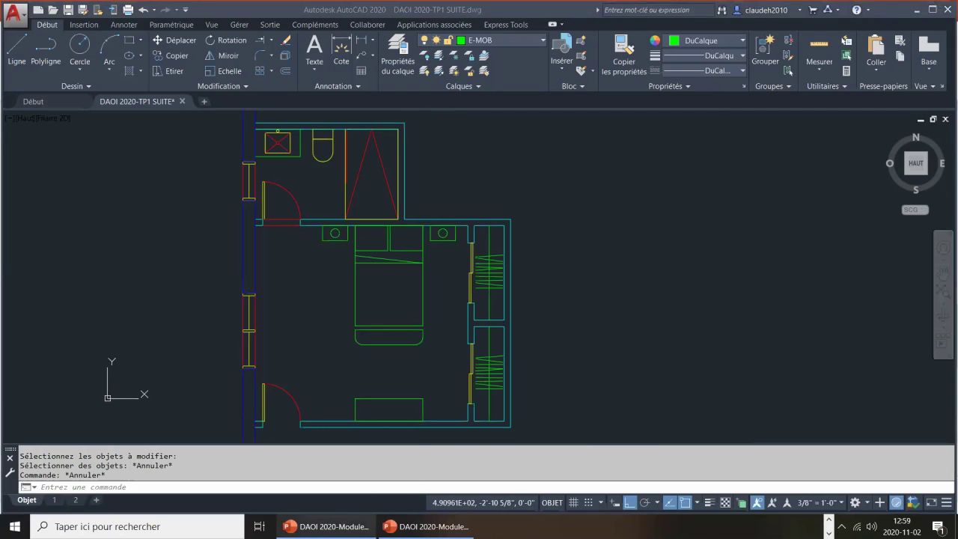
pyautogui.click(304, 525)
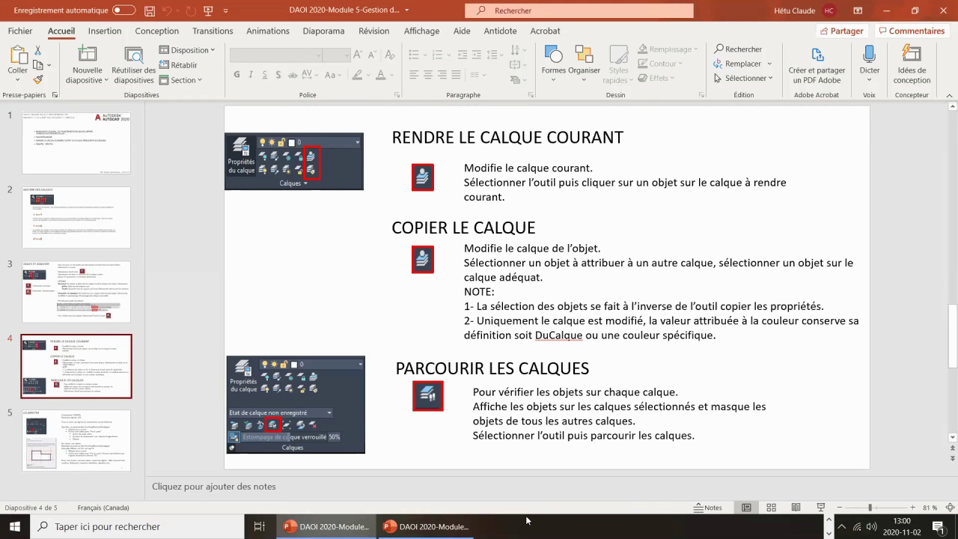
pyautogui.click(829, 520)
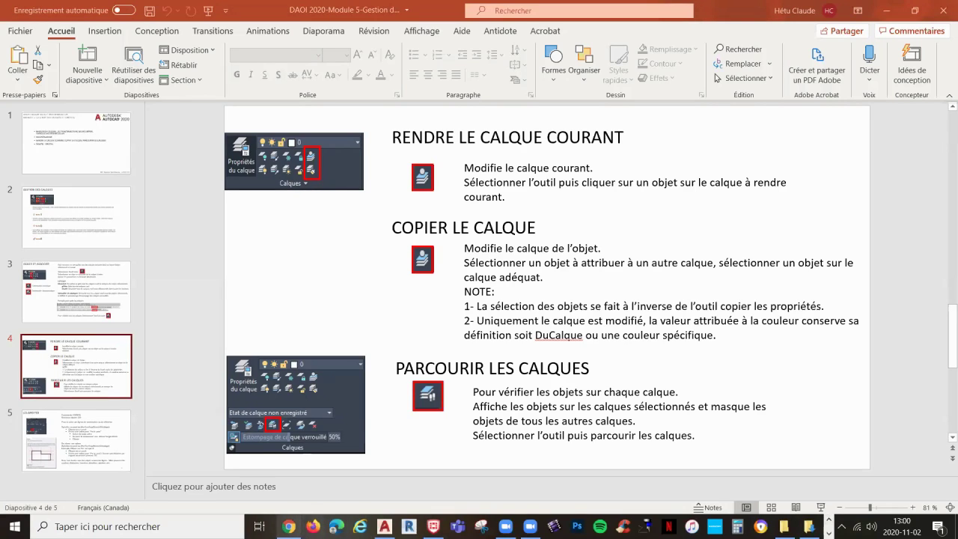
pyautogui.click(384, 526)
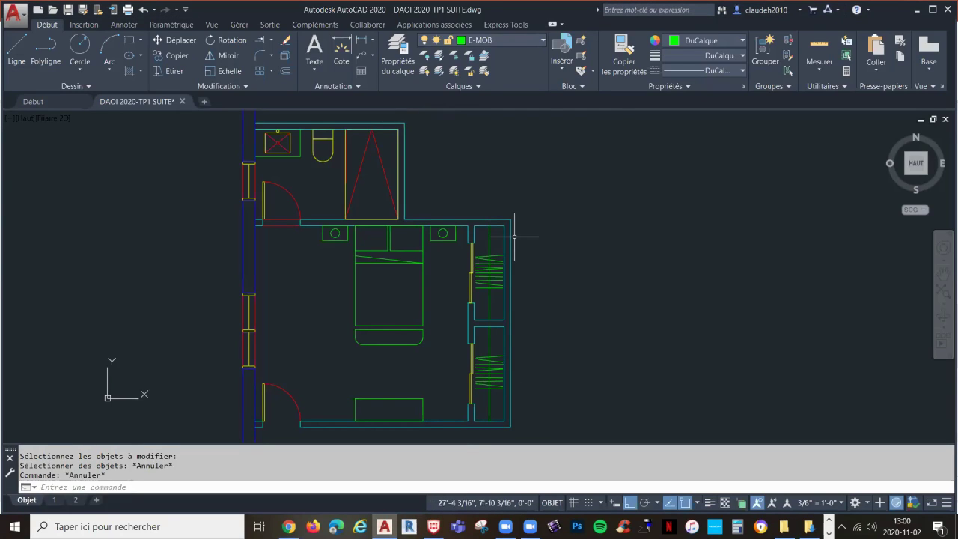
# Start the Layer Walk command and display only the objects on layer E-MOB, followed by those on E-MOB-FIXE
pyautogui.click(460, 86)
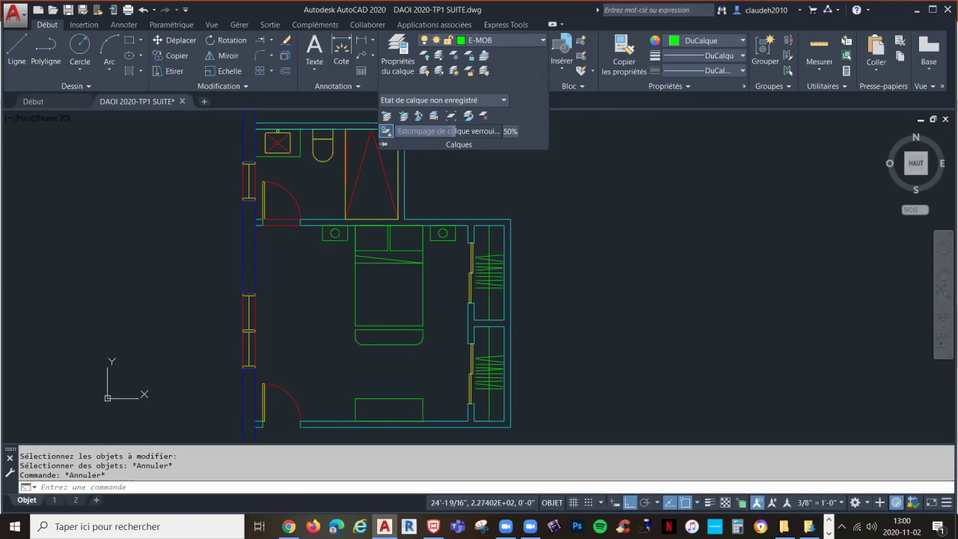
pyautogui.click(588, 146)
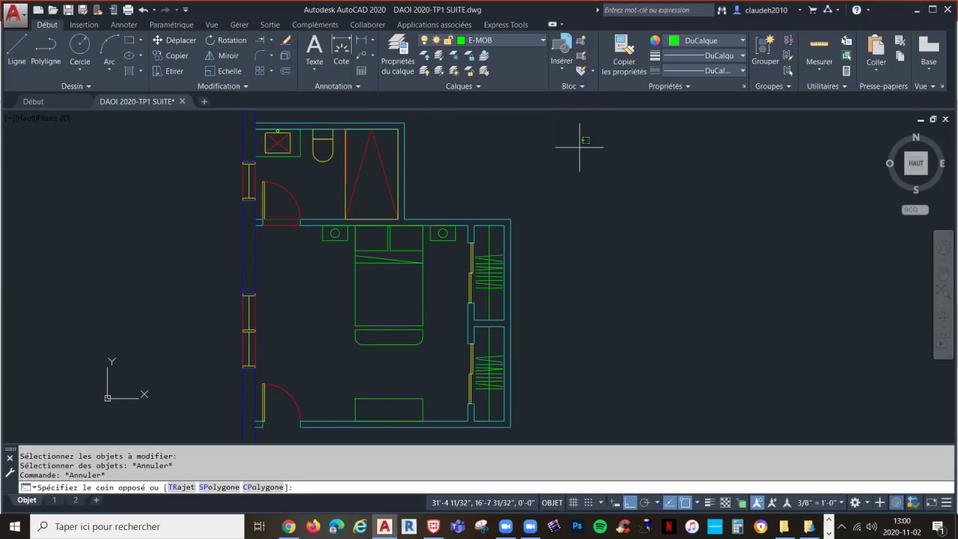
pyautogui.click(480, 87)
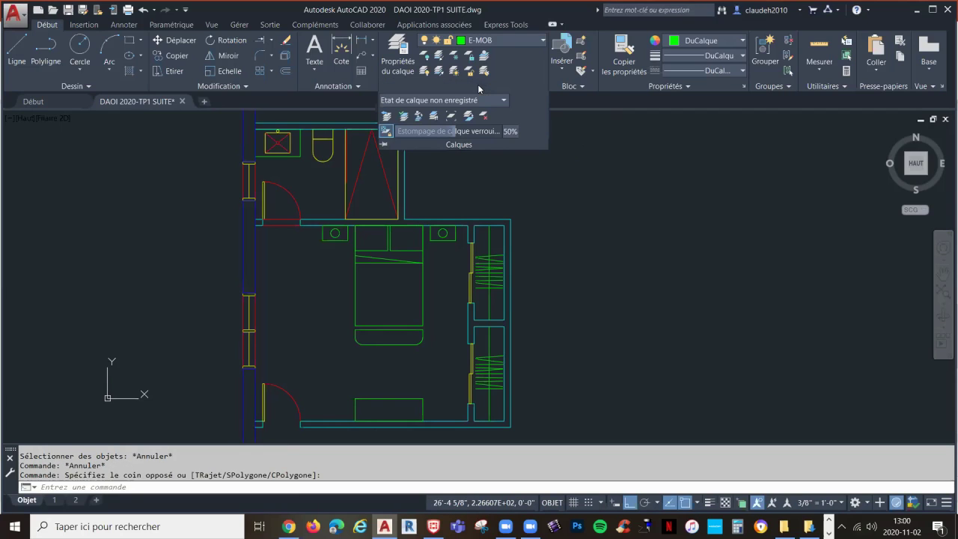
pyautogui.click(436, 116)
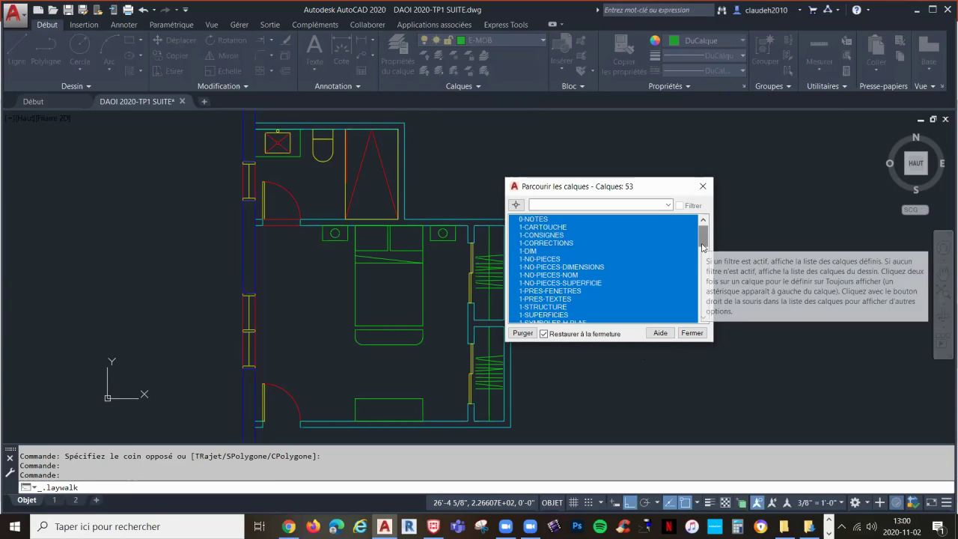
pyautogui.scroll(-3, 703, 258)
pyautogui.moveTo(703, 259); pyautogui.dragTo(703, 276)
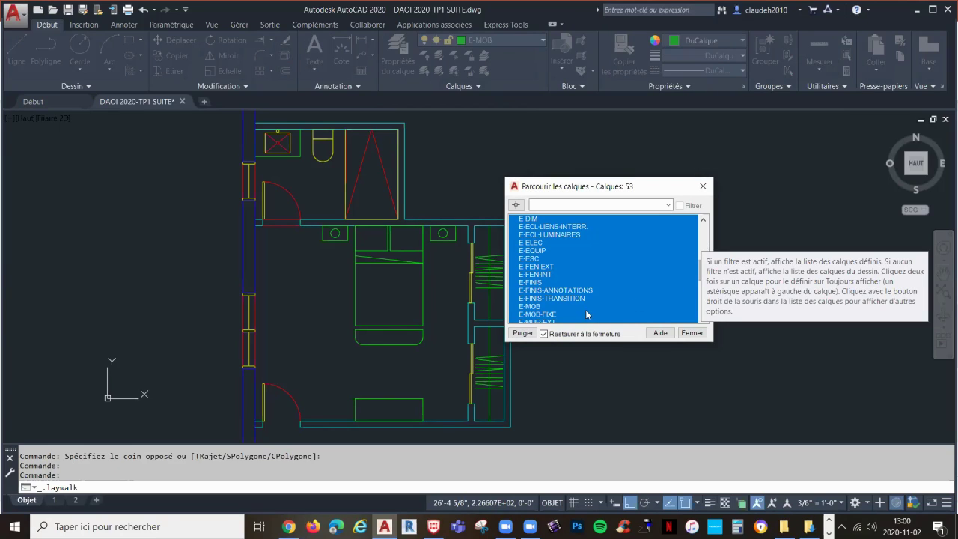
pyautogui.click(538, 306)
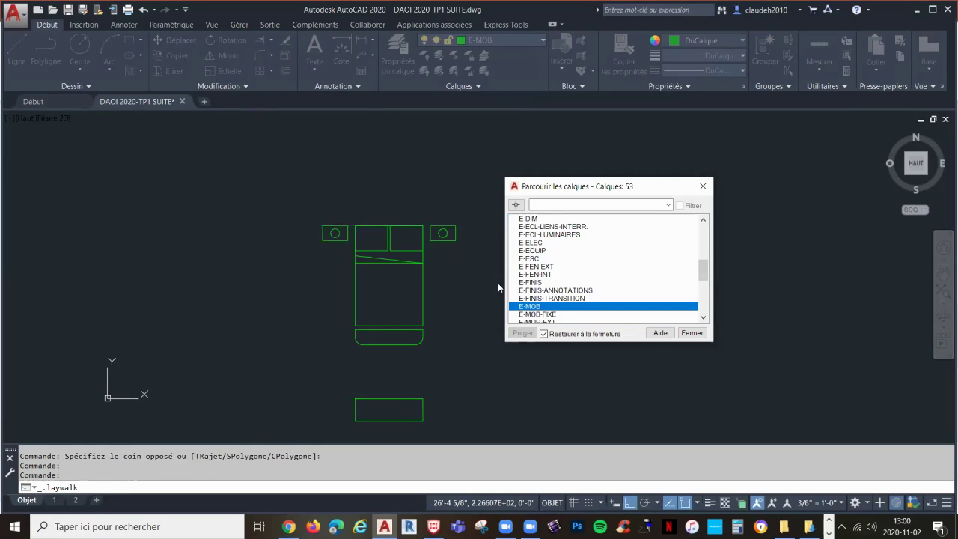
pyautogui.click(543, 315)
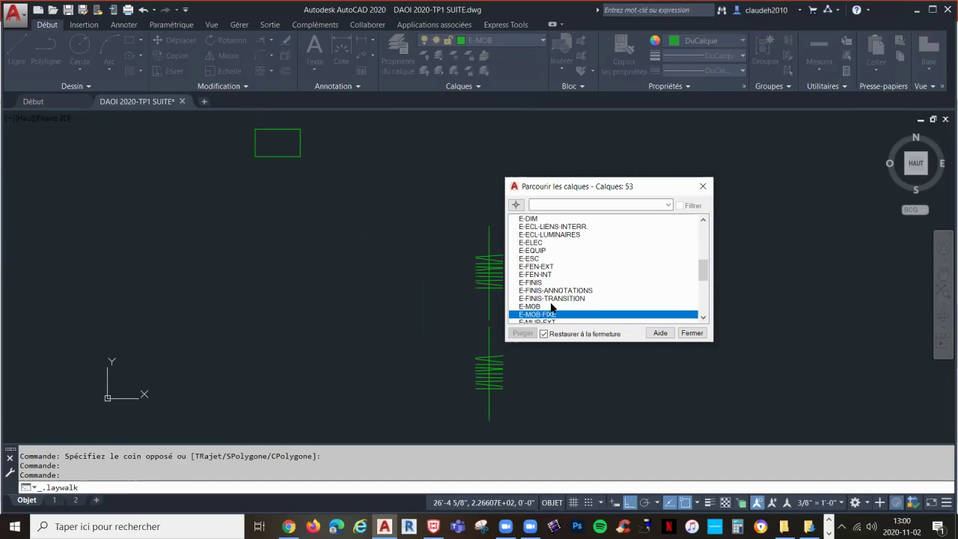
# Walk through the layers from E-FINIS-TRANSITION up to E-ELEC one by one, examining the objects on each
pyautogui.click(554, 298)
pyautogui.click(545, 289)
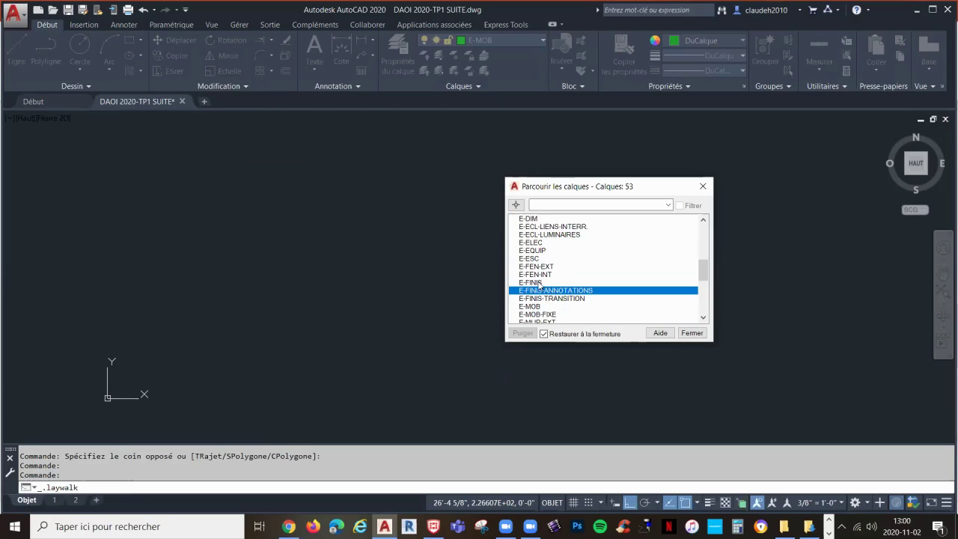
pyautogui.click(544, 282)
pyautogui.click(544, 274)
pyautogui.click(545, 267)
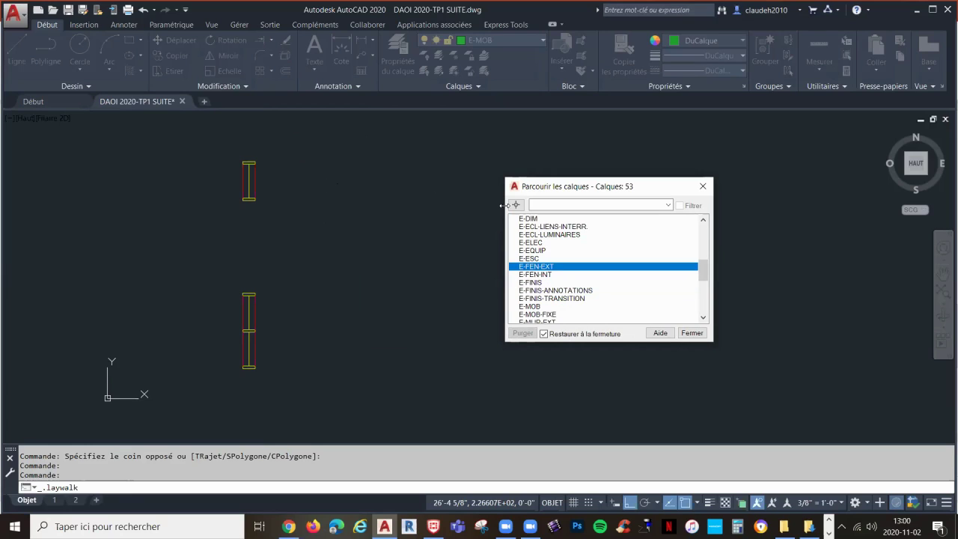
pyautogui.click(538, 258)
pyautogui.click(541, 250)
pyautogui.click(530, 243)
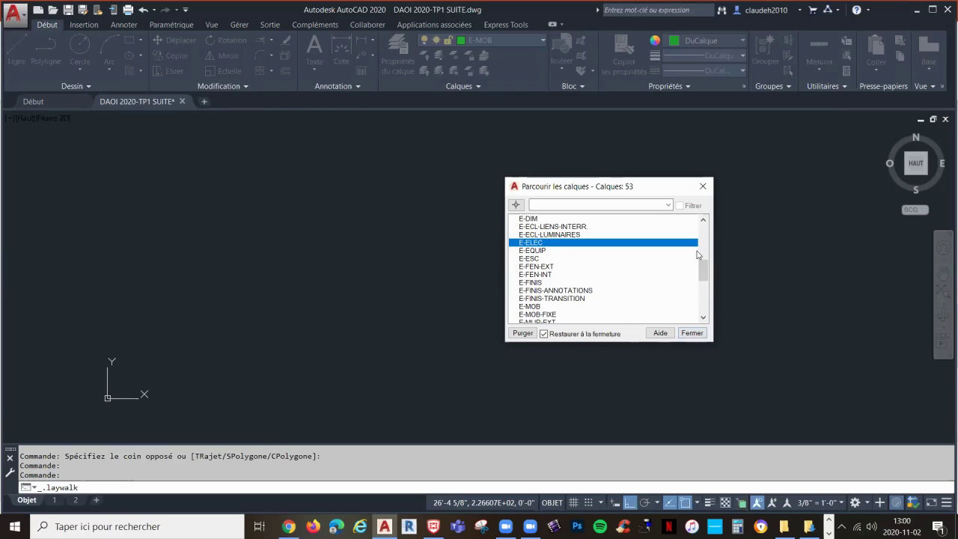
# Display layers E-FINIS-TRANSITION and E-MOB in turn, and close the layer walk with the original layer display restored
pyautogui.click(561, 298)
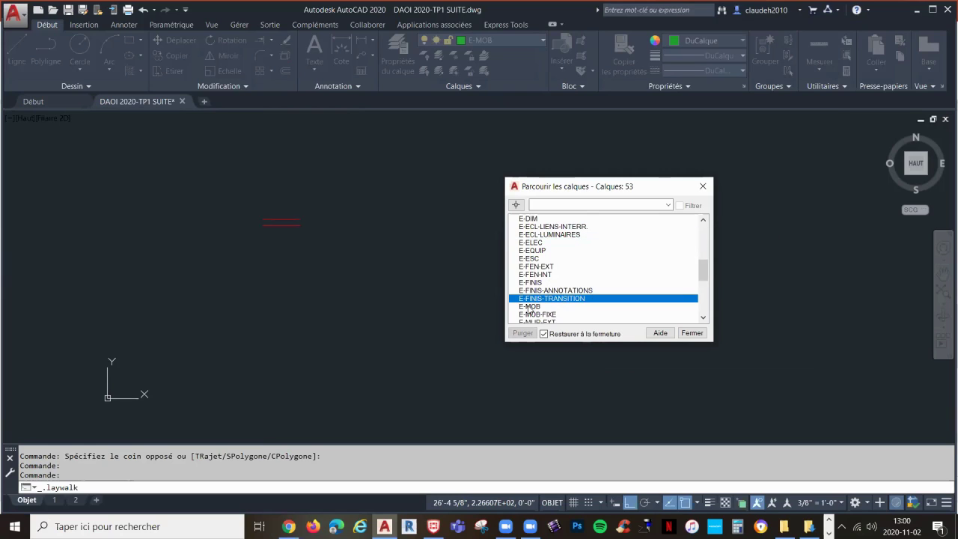
pyautogui.click(531, 307)
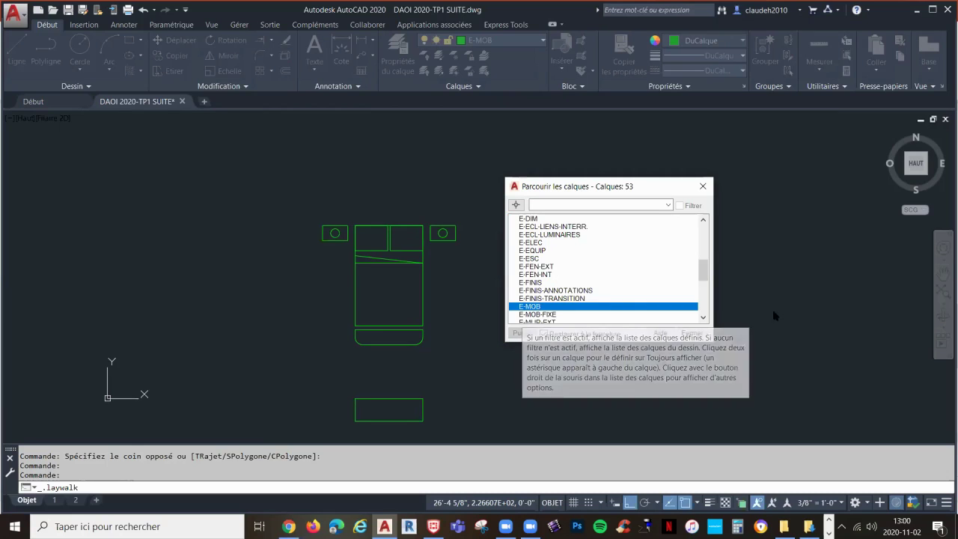
pyautogui.click(694, 333)
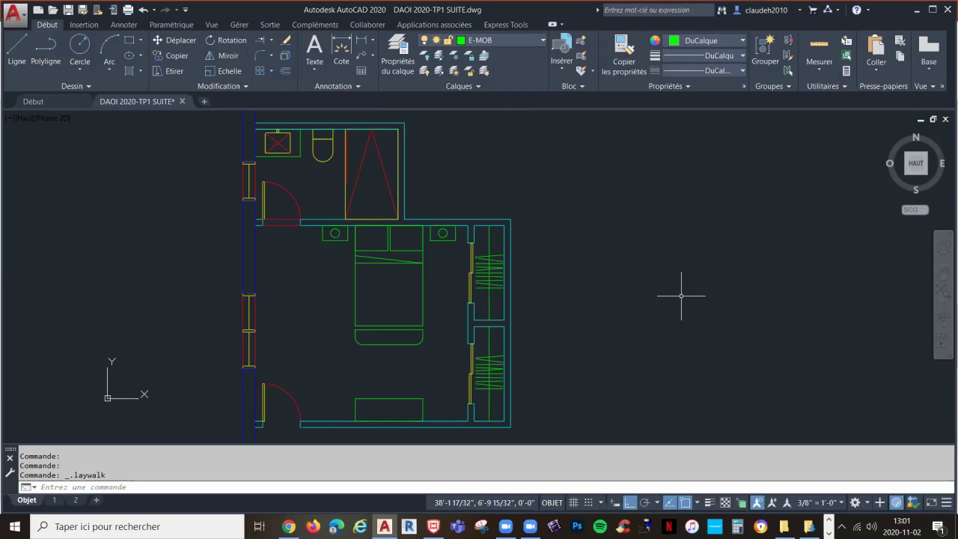
# View both floor plans together, and switch to PowerPoint to show the LES DROITES slide
pyautogui.scroll(-4, 616, 229)
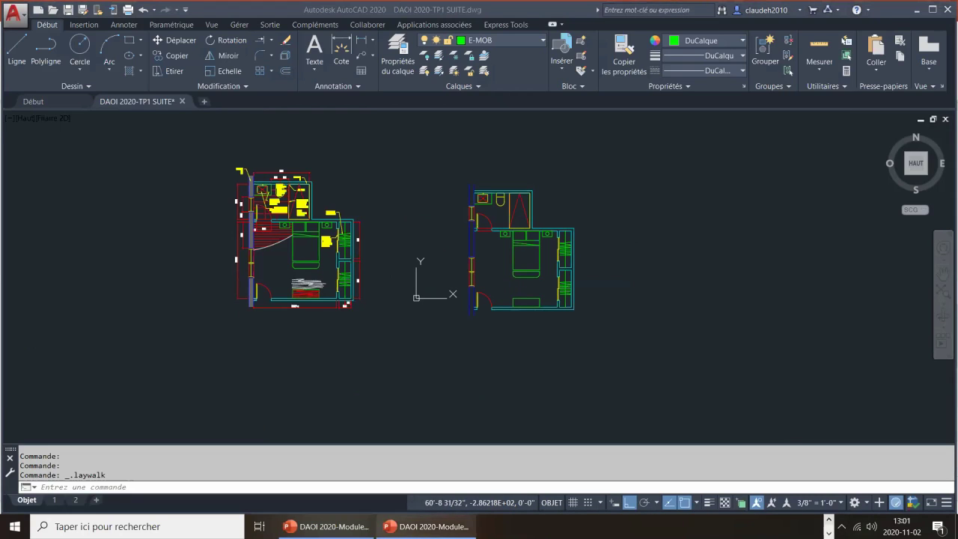
pyautogui.hotkey('alt', 'Tab')
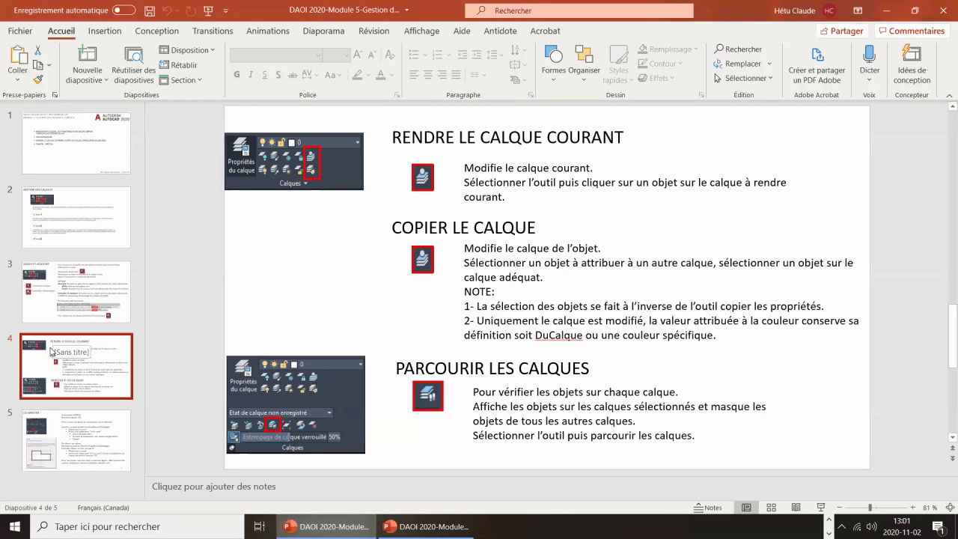
pyautogui.click(72, 429)
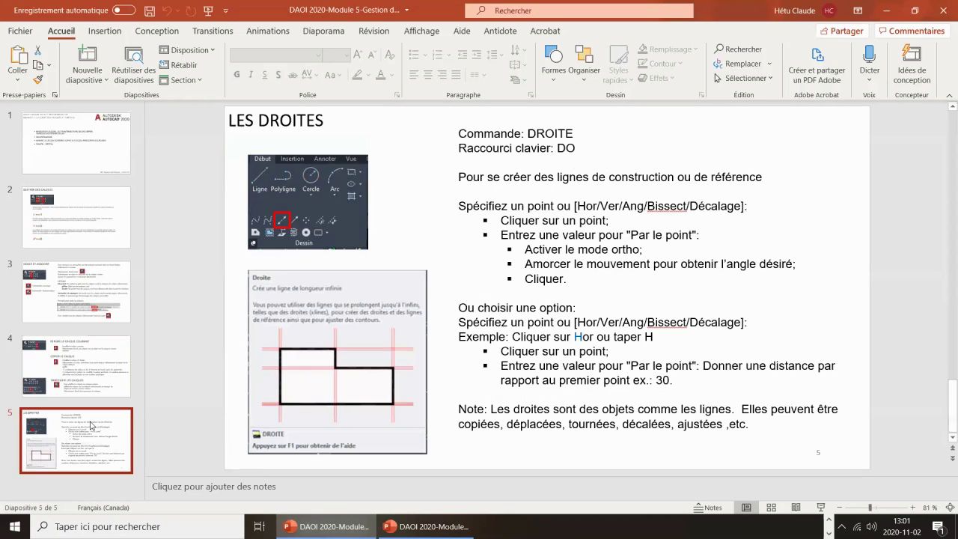
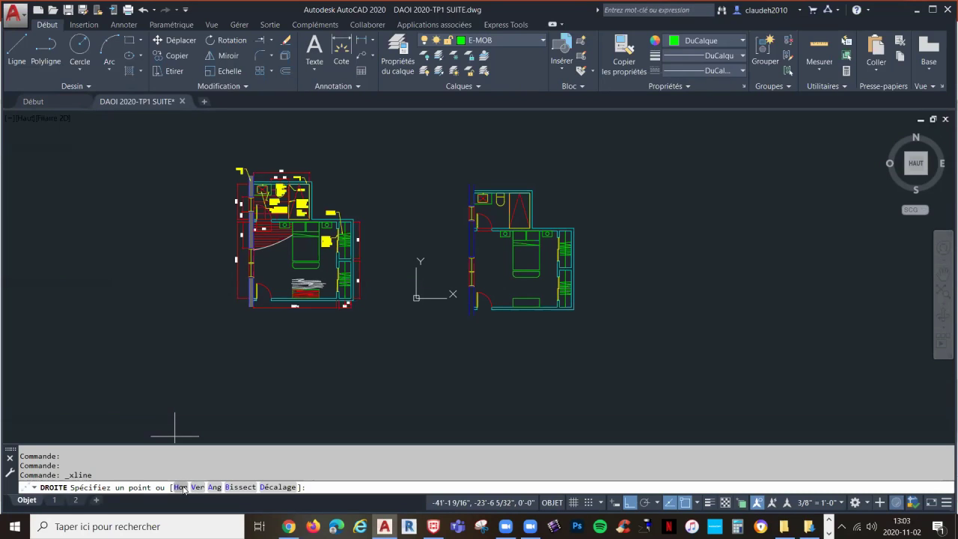
# Draw a horizontal construction line with the Hor option through the outer edge of the unannotated plan's lower wall
pyautogui.click(181, 487)
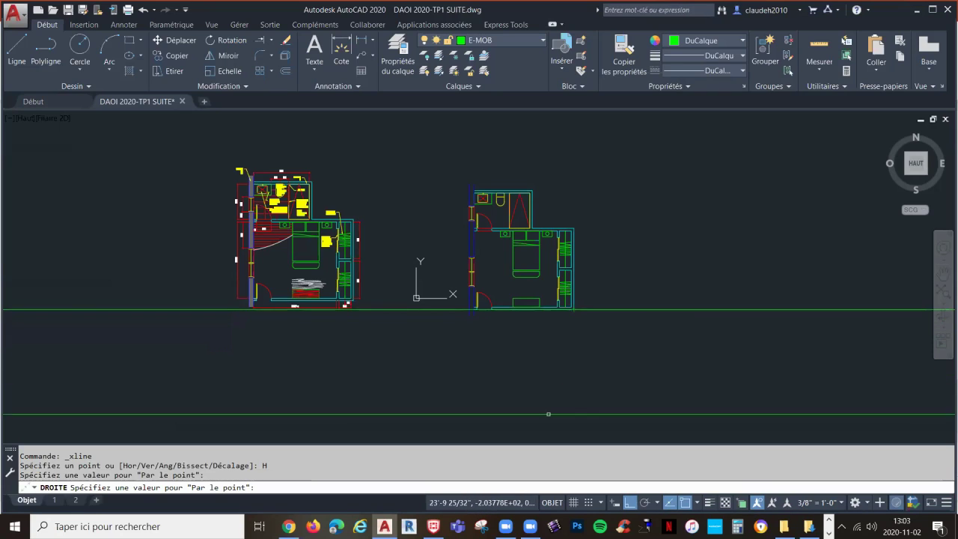
pyautogui.press('Escape')
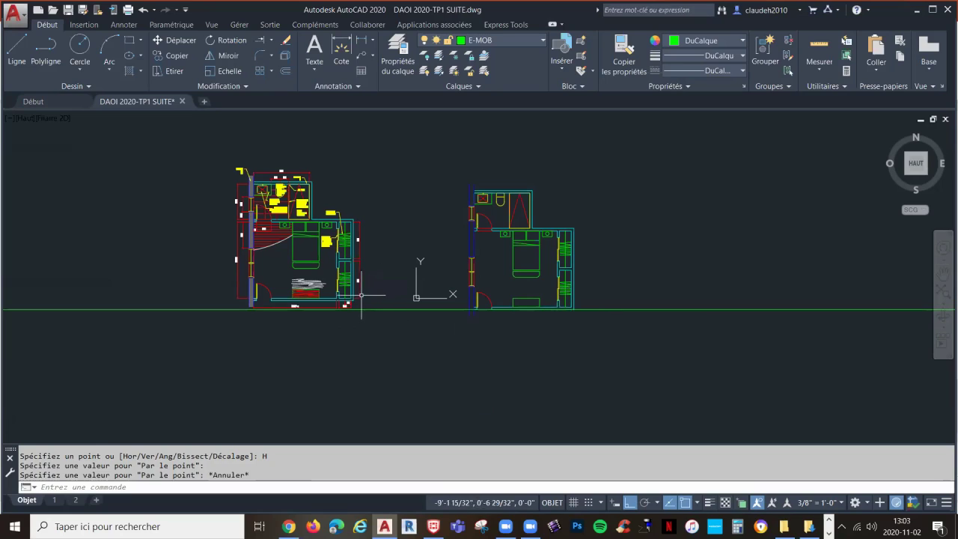
# Move the whole annotated plan vertically from its lower-right outer wall corner onto the horizontal construction line, aligning it with the other plan
pyautogui.click(173, 39)
pyautogui.click(168, 121)
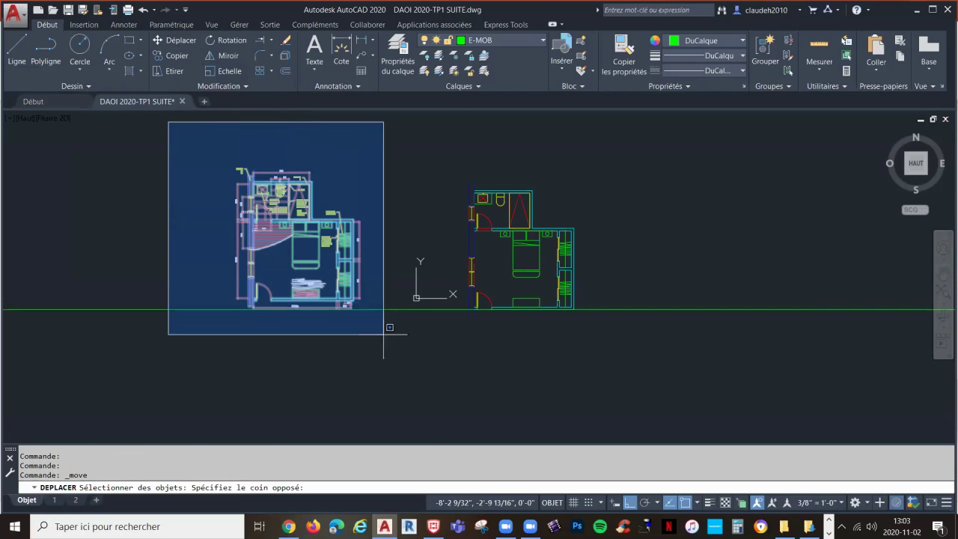
pyautogui.click(402, 356)
pyautogui.click(401, 355)
pyautogui.press('Return')
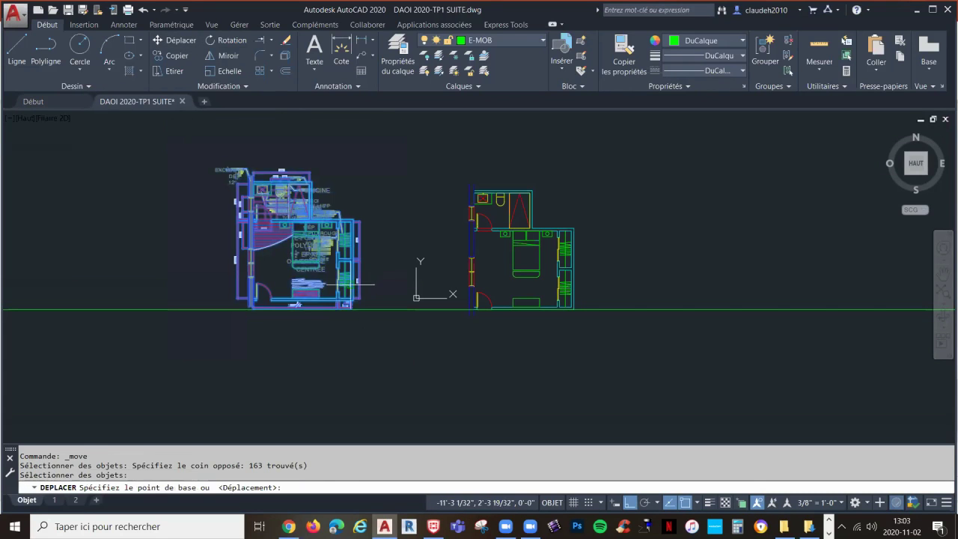
pyautogui.scroll(4, 355, 291)
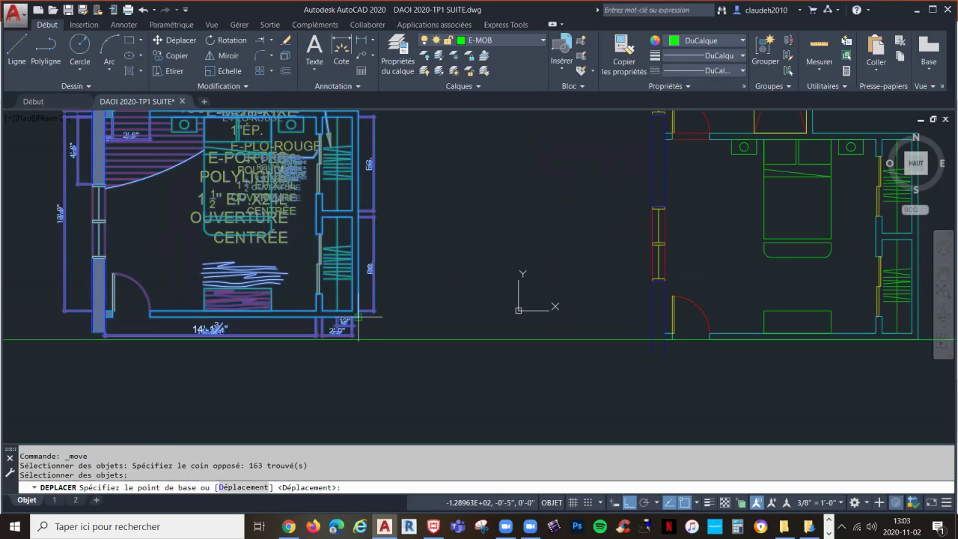
pyautogui.click(358, 317)
pyautogui.click(360, 341)
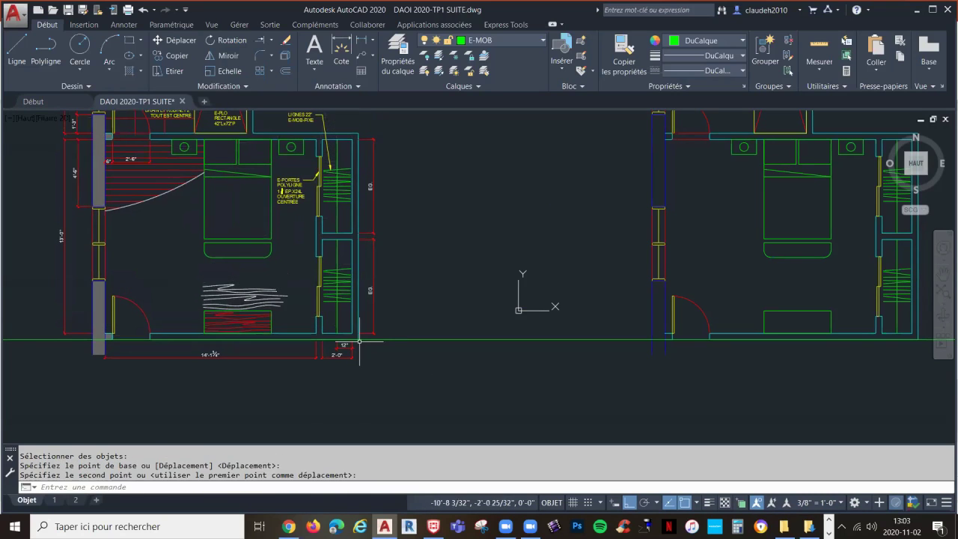
pyautogui.scroll(-6, 445, 382)
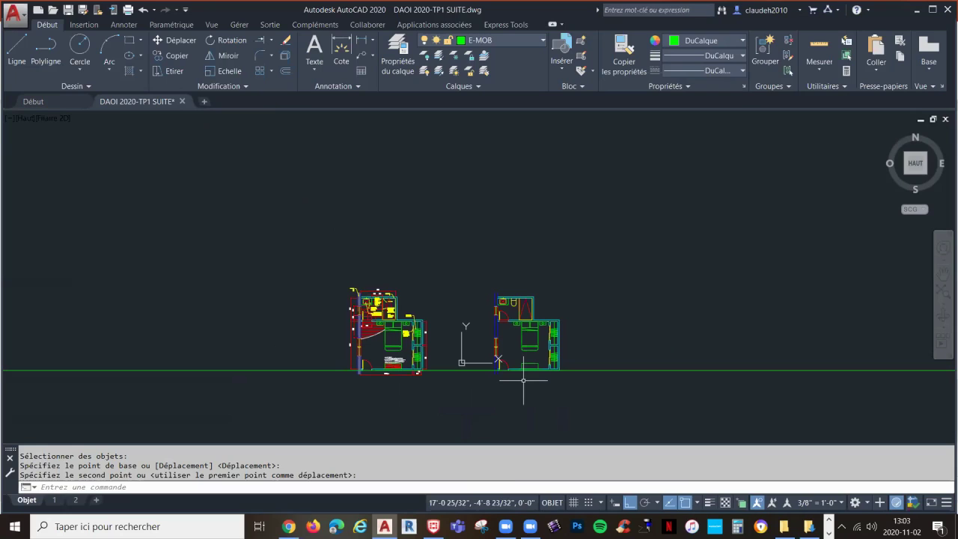
pyautogui.scroll(-5, 524, 381)
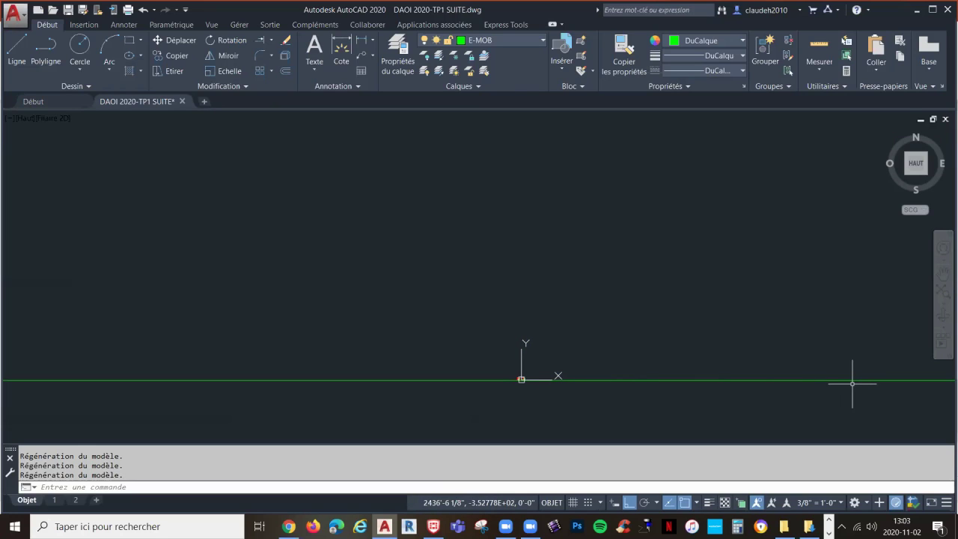
# Offset the horizontal construction line upward by a distance of 10
pyautogui.scroll(4, 450, 376)
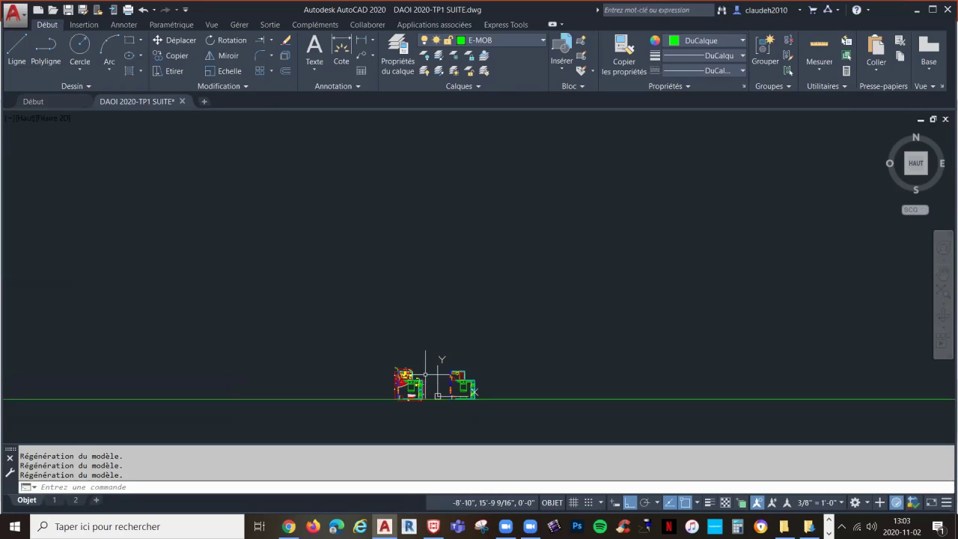
pyautogui.scroll(6, 425, 374)
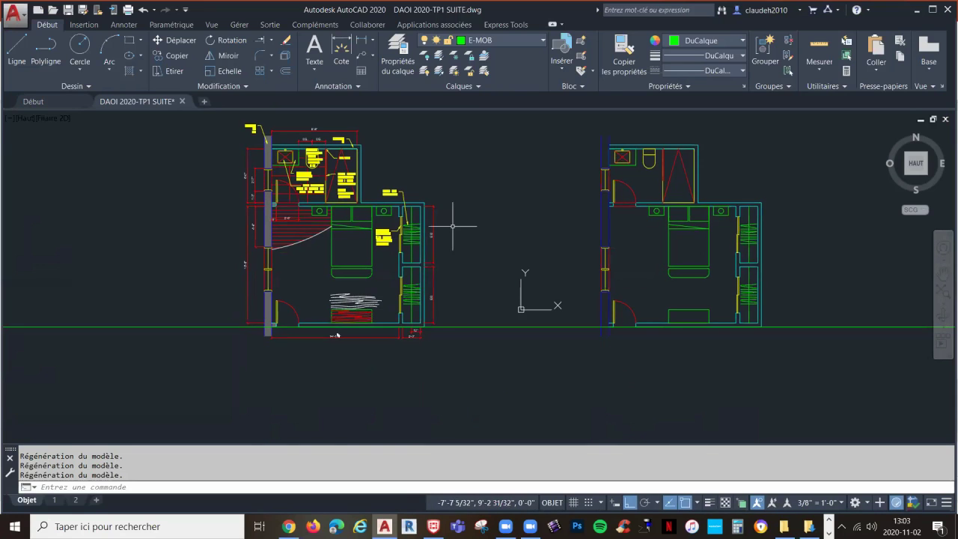
pyautogui.click(285, 71)
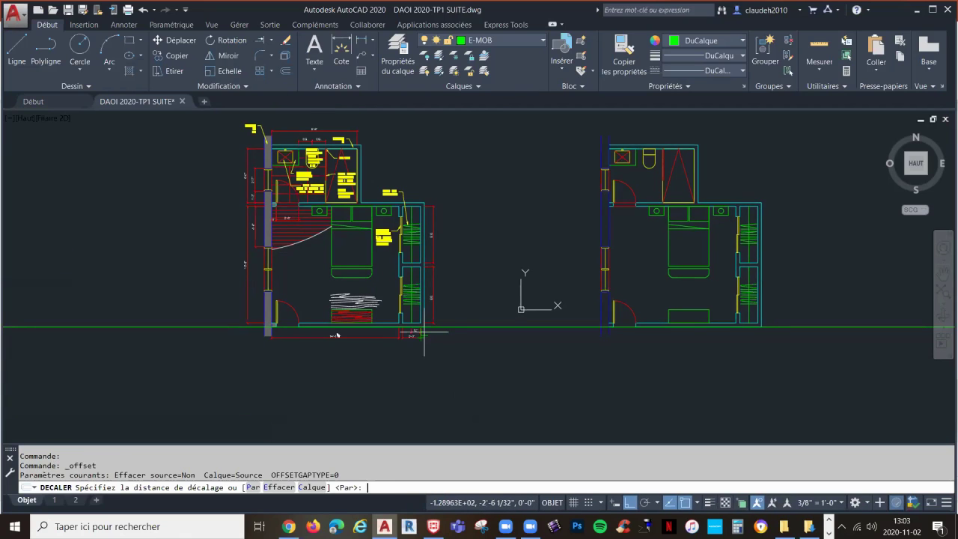
pyautogui.write('10')
pyautogui.press('Return')
pyautogui.click(464, 327)
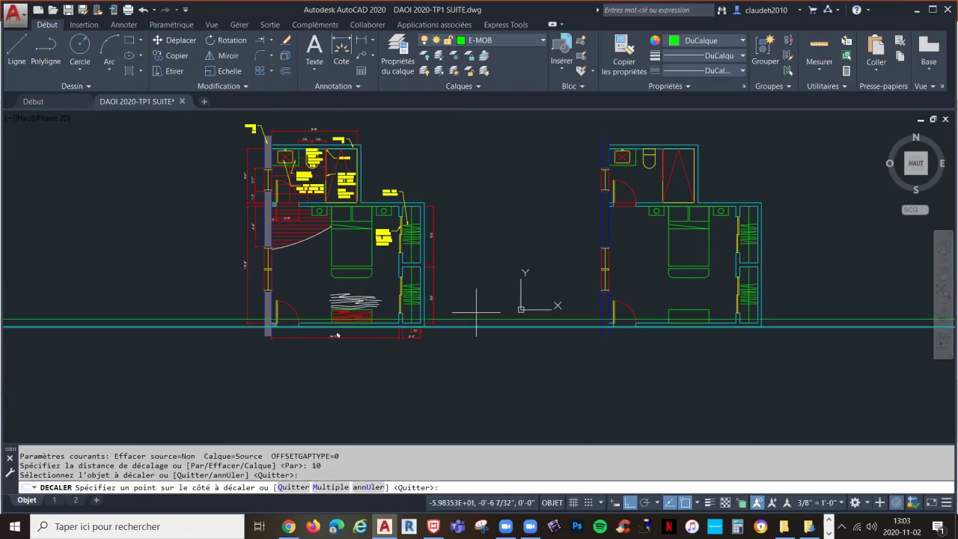
pyautogui.click(485, 331)
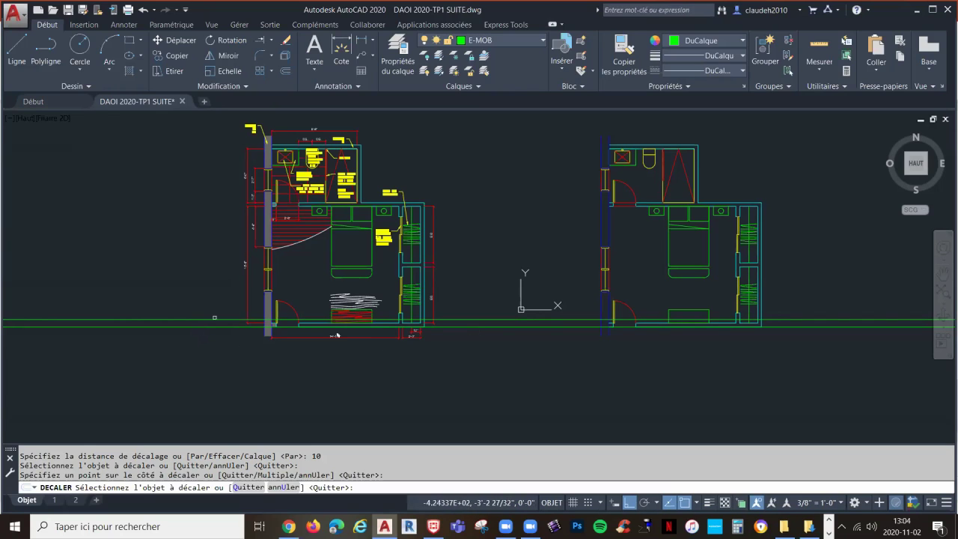
# Draw a vertical construction line with the Ver option in the gap between the two floor plans
pyautogui.click(78, 89)
pyautogui.click(43, 100)
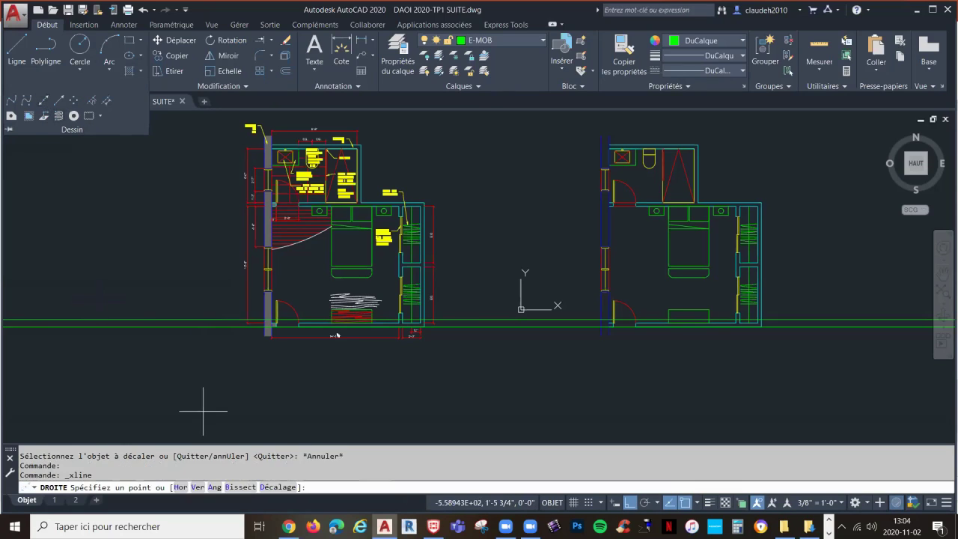
pyautogui.click(198, 488)
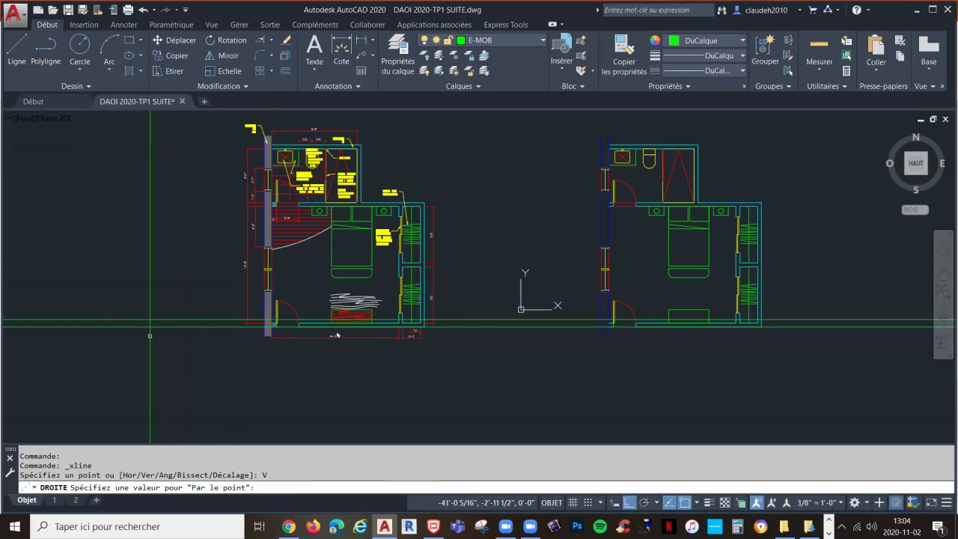
pyautogui.click(477, 360)
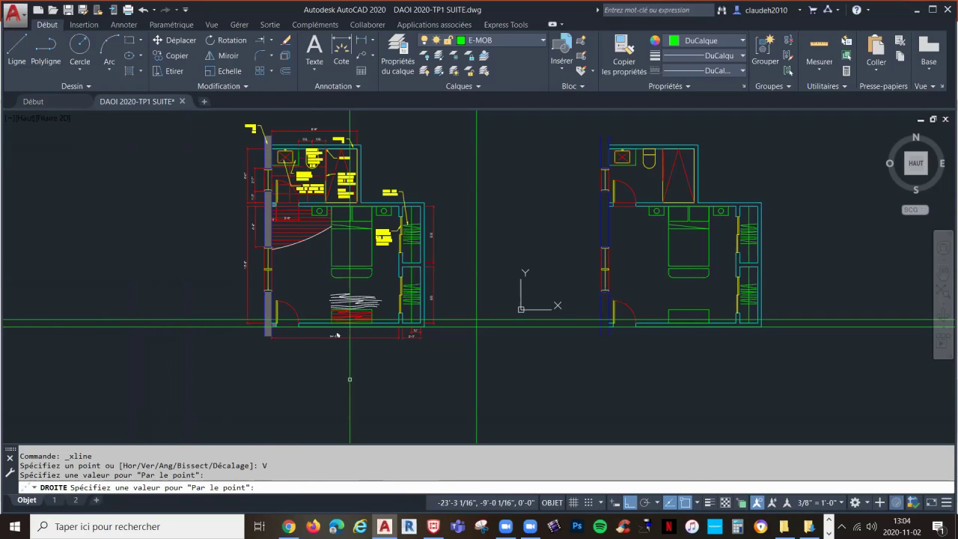
pyautogui.press('Escape')
# Trim both horizontal construction lines on the annotated plan's side, using the vertical construction line as the cutting edge
pyautogui.scroll(4, 492, 316)
pyautogui.moveTo(492, 317); pyautogui.dragTo(390, 313, button='middle')
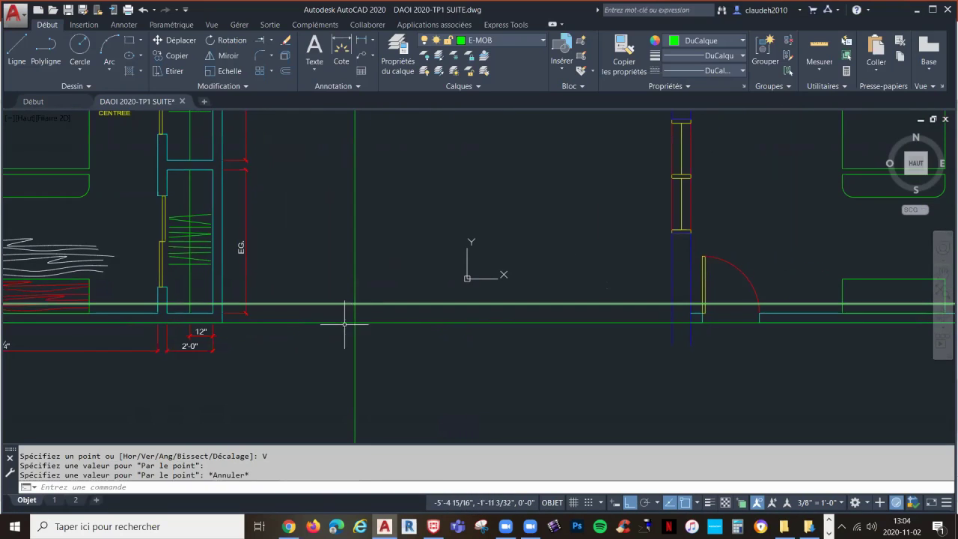
pyautogui.click(271, 41)
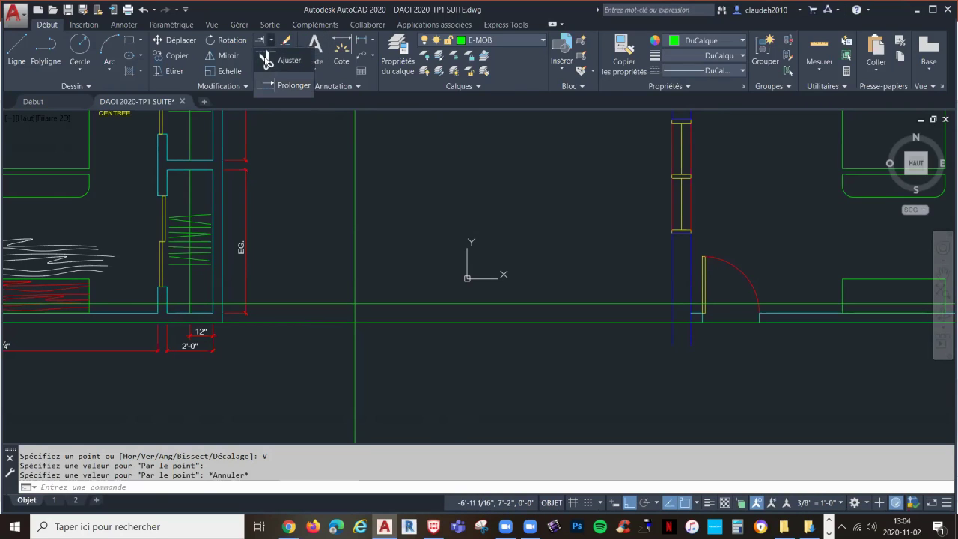
pyautogui.click(269, 60)
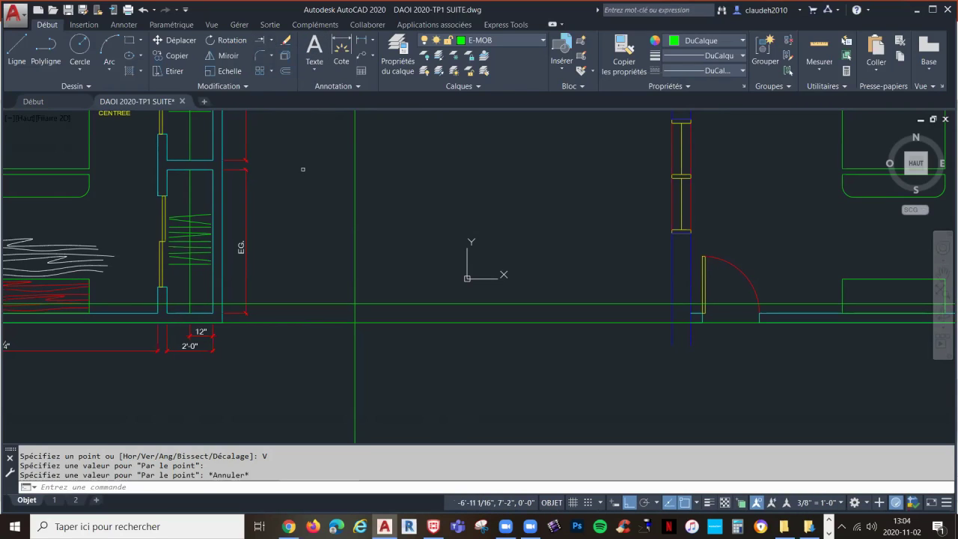
pyautogui.click(358, 279)
pyautogui.press('Return')
pyautogui.click(327, 304)
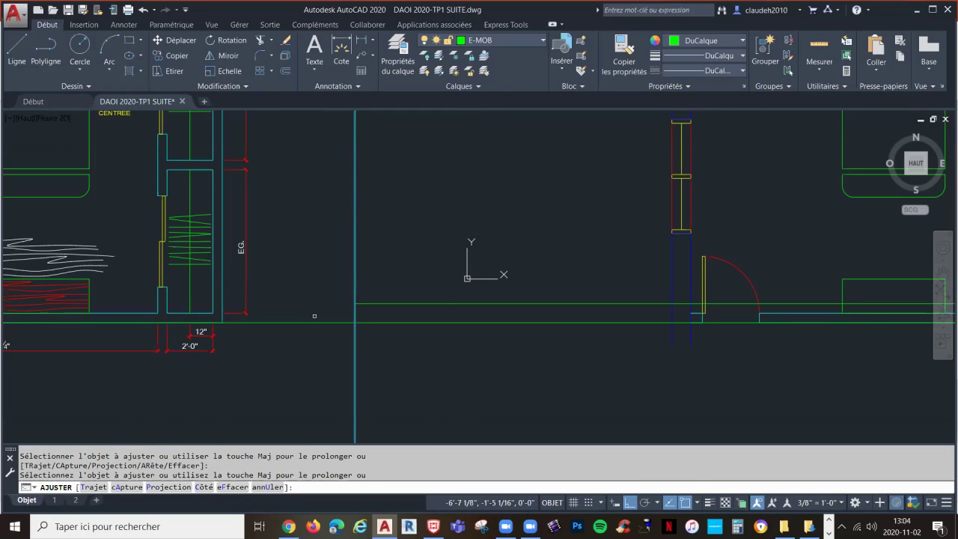
pyautogui.click(314, 323)
# Try to trim the remaining horizontal lines beyond the unannotated plan, and end the Trim command
pyautogui.scroll(-5, 314, 325)
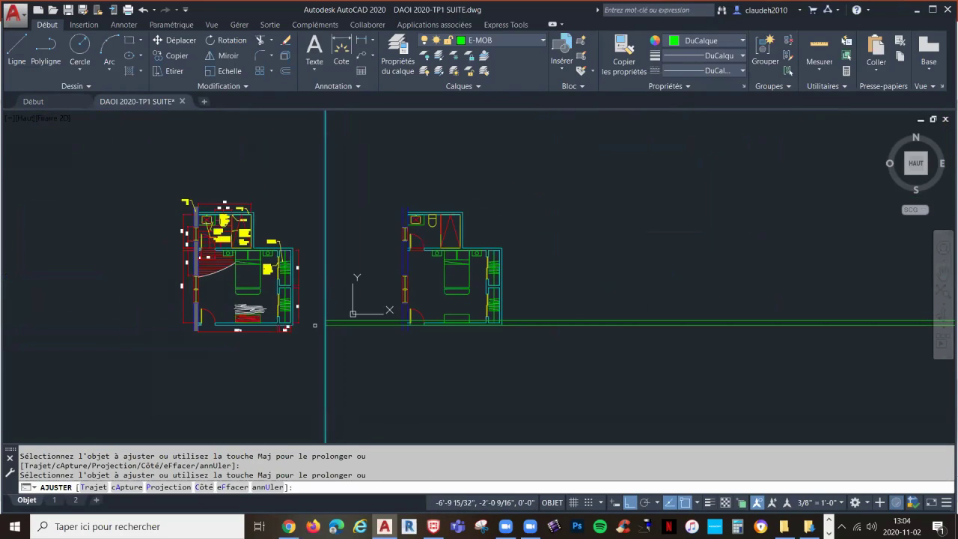
pyautogui.scroll(-4, 315, 325)
pyautogui.click(450, 327)
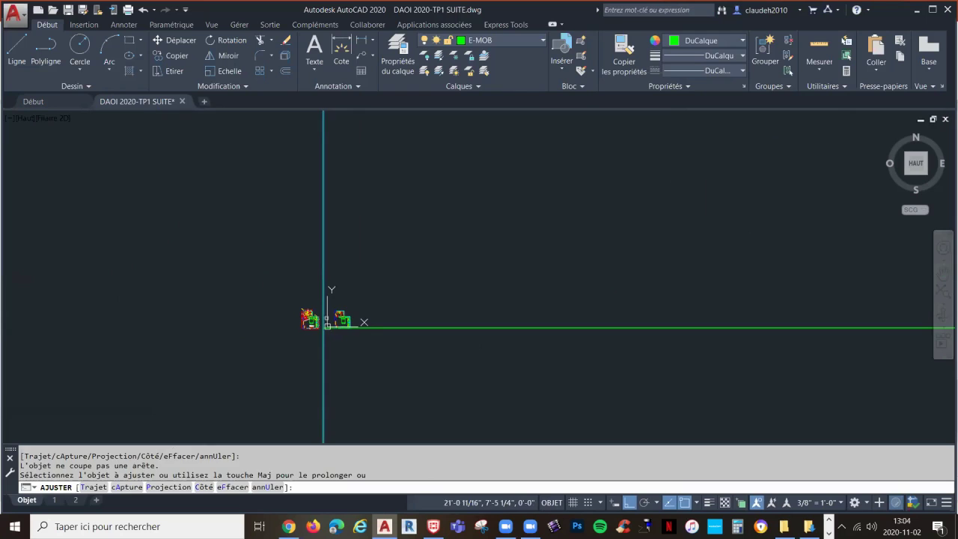
pyautogui.click(312, 323)
pyautogui.scroll(10, 313, 323)
pyautogui.click(314, 324)
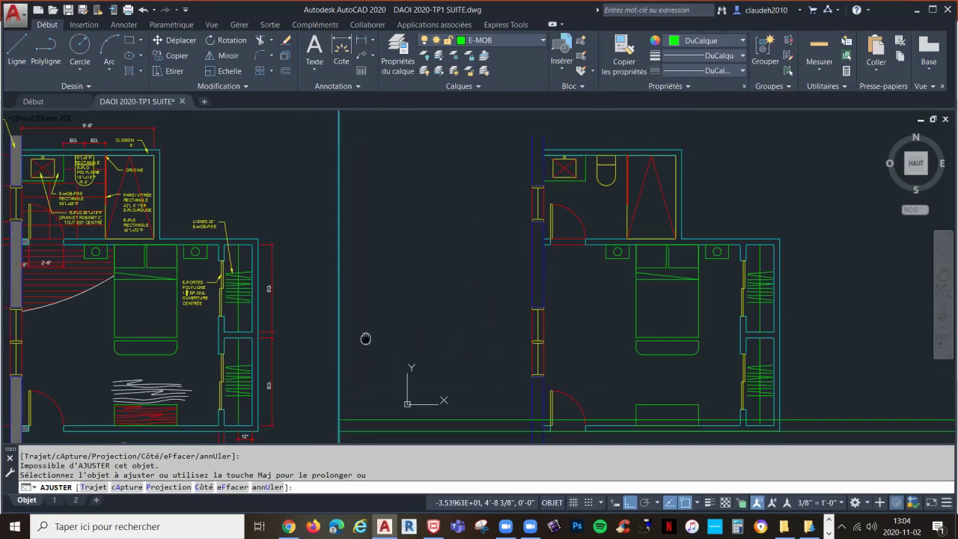
pyautogui.moveTo(365, 338); pyautogui.dragTo(336, 244, button='middle')
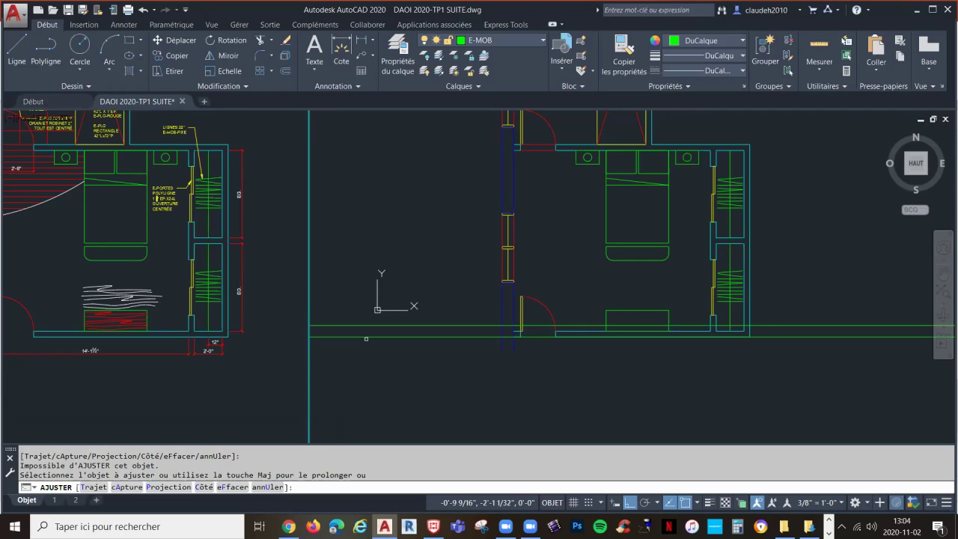
pyautogui.press('Escape')
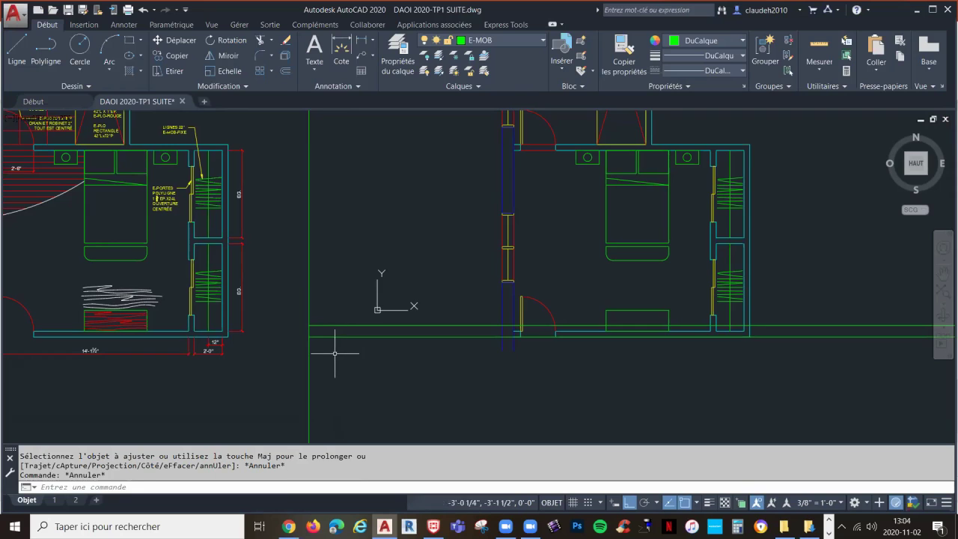
# Erase the vertical construction line and the two trimmed horizontal lines between and across the plans
pyautogui.click(342, 352)
pyautogui.click(296, 305)
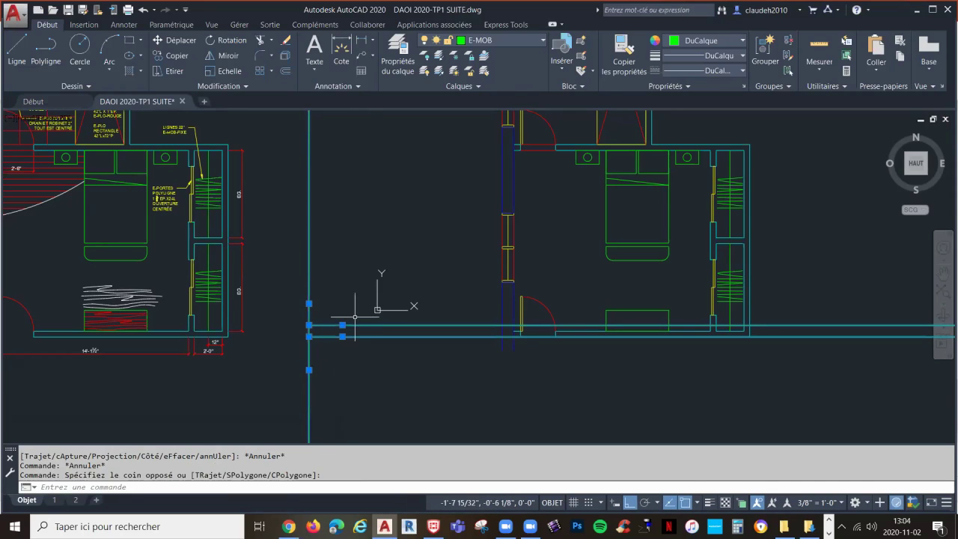
pyautogui.scroll(-4, 351, 323)
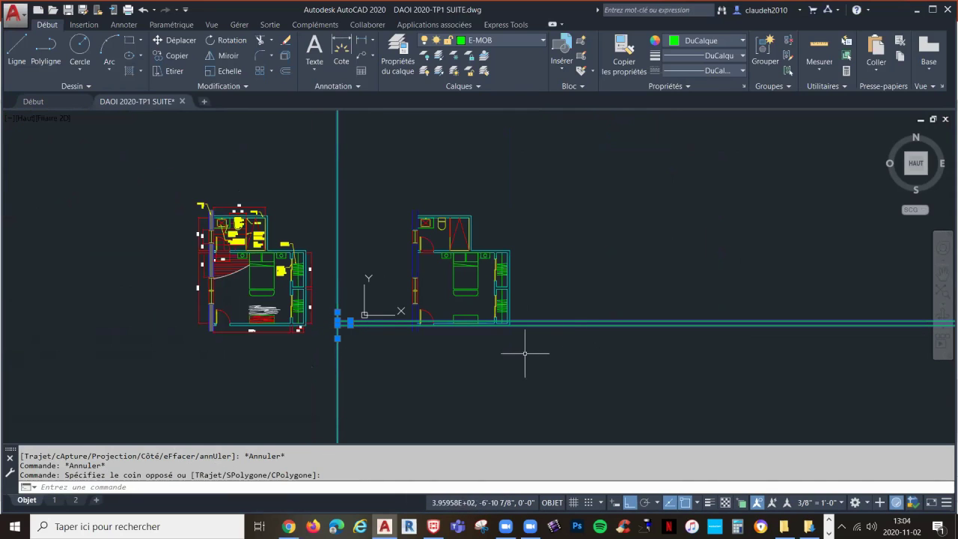
pyautogui.scroll(4, 442, 338)
pyautogui.scroll(-5, 544, 345)
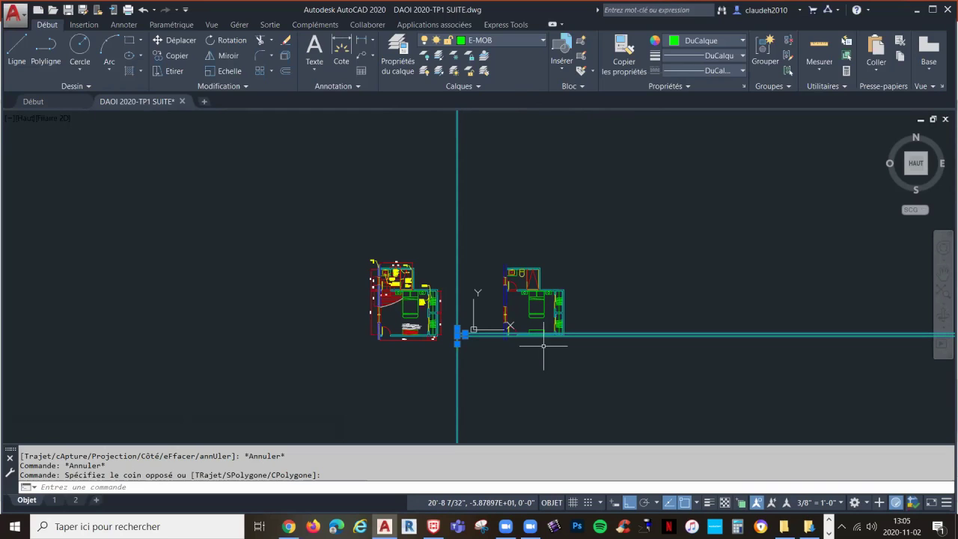
pyautogui.scroll(2, 496, 338)
pyautogui.scroll(2, 457, 342)
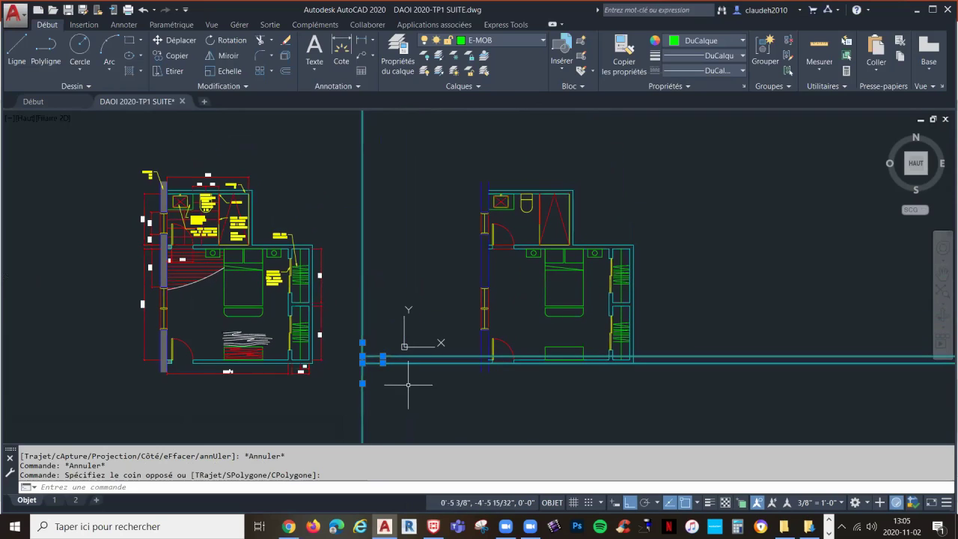
pyautogui.click(408, 385)
pyautogui.click(353, 310)
pyautogui.press('Delete')
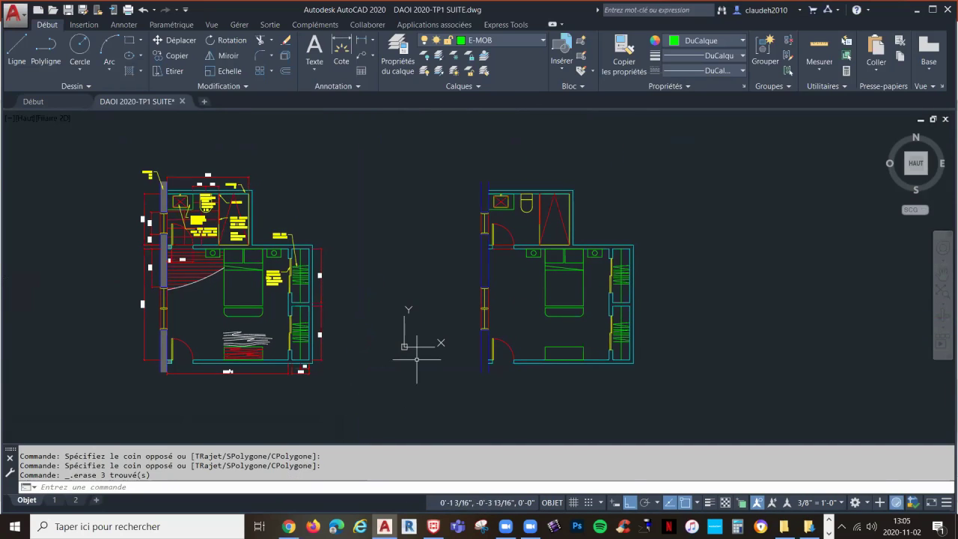
# Look through the drawing's layer list up to its first entries, leaving the current layer as it is
pyautogui.scroll(-2, 417, 360)
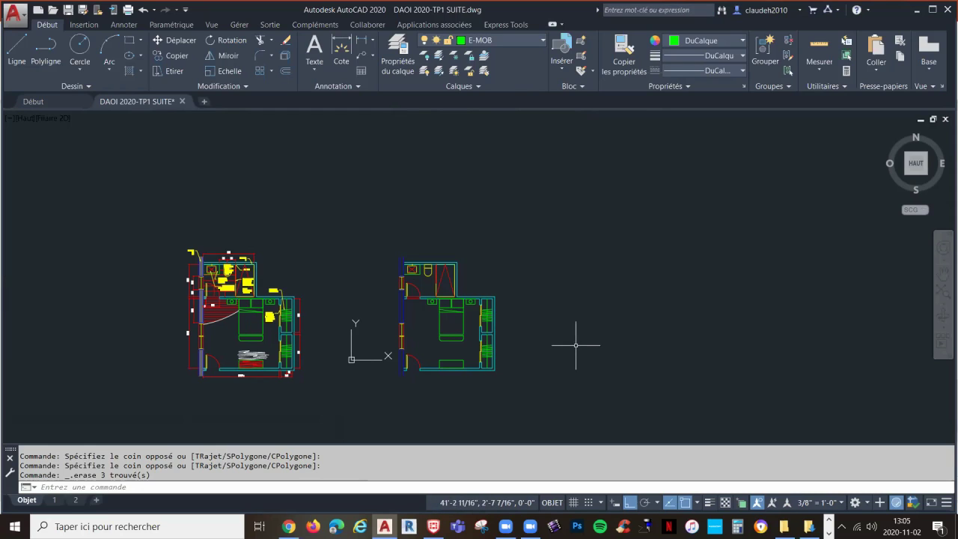
pyautogui.moveTo(579, 345); pyautogui.dragTo(526, 337, button='middle')
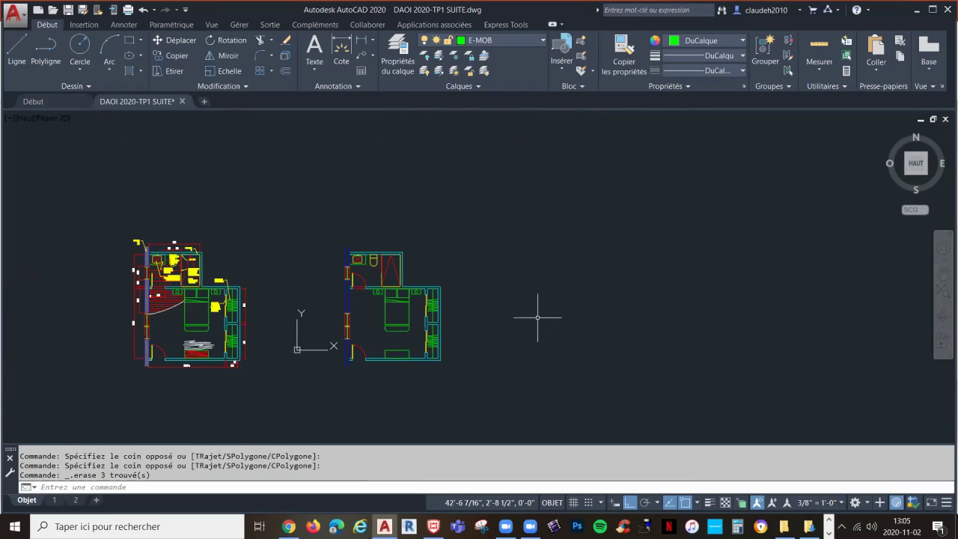
pyautogui.click(541, 40)
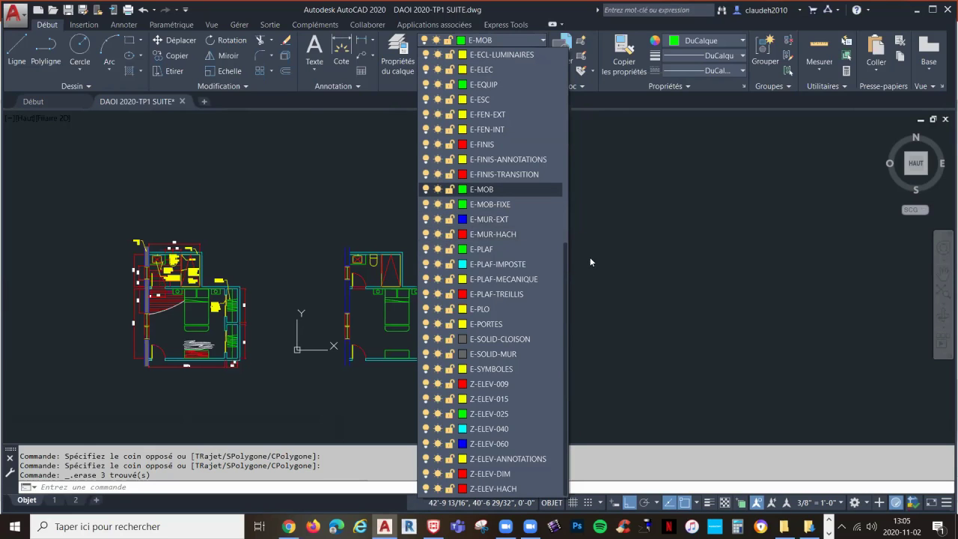
pyautogui.moveTo(563, 251); pyautogui.dragTo(588, 65)
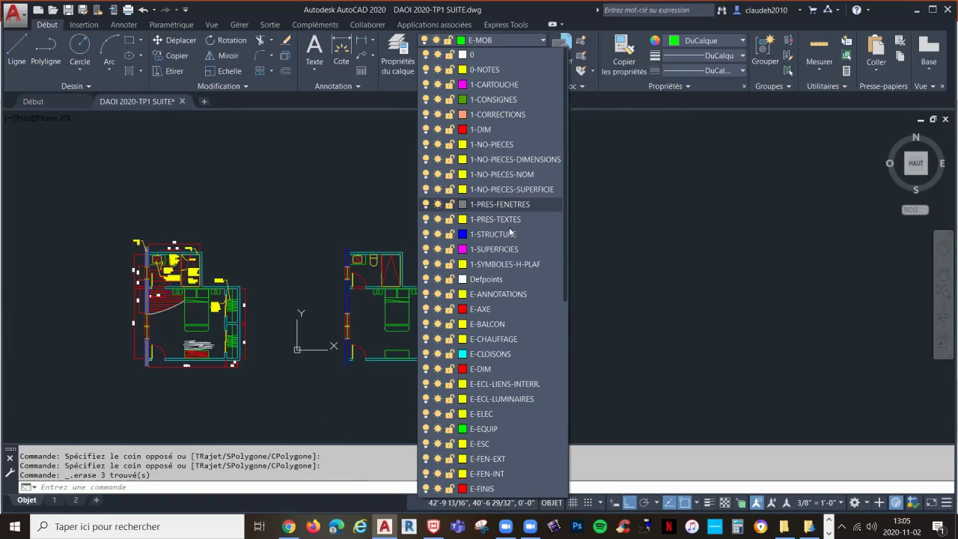
pyautogui.press('Escape')
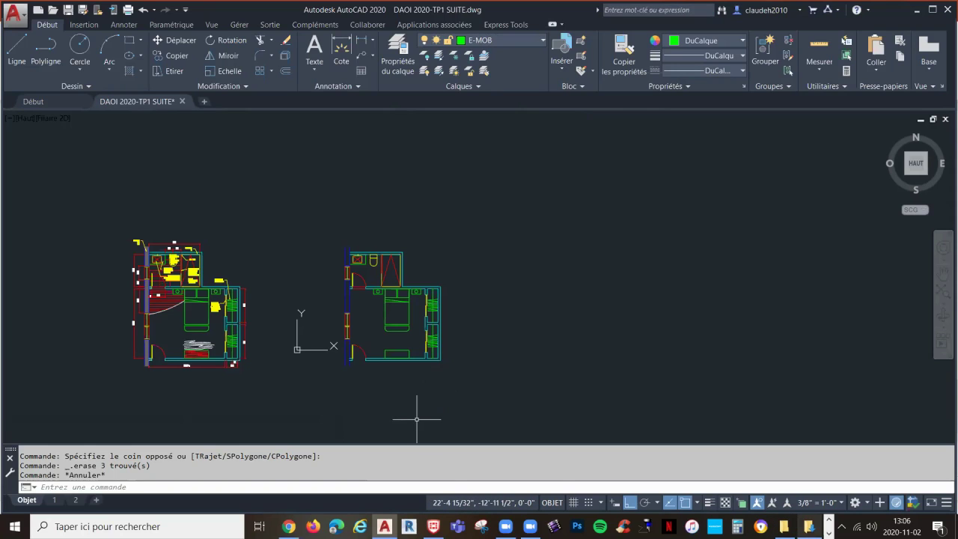
# Switch to PowerPoint and show the presentation DAOI 2020-Module 6-Hachures et spline.pptx
pyautogui.click(809, 526)
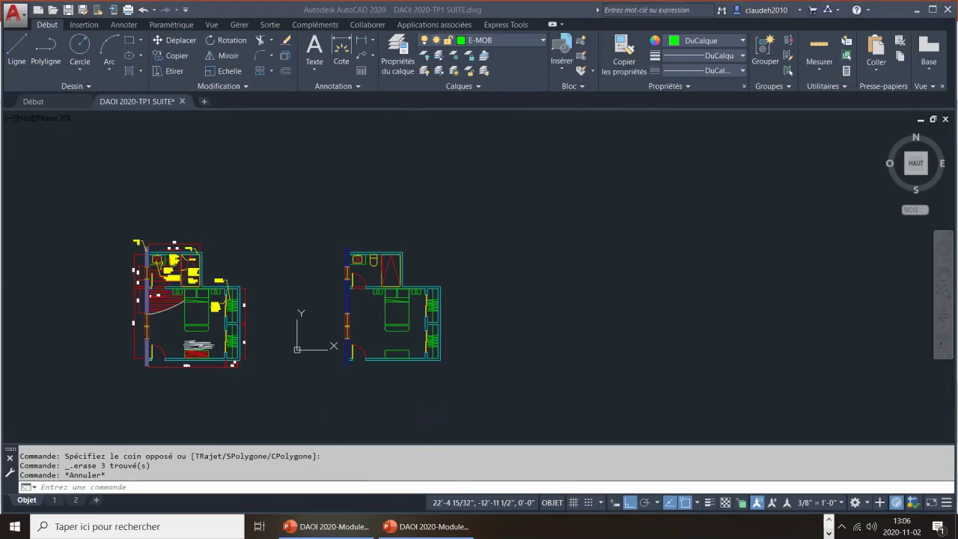
pyautogui.moveTo(427, 527)
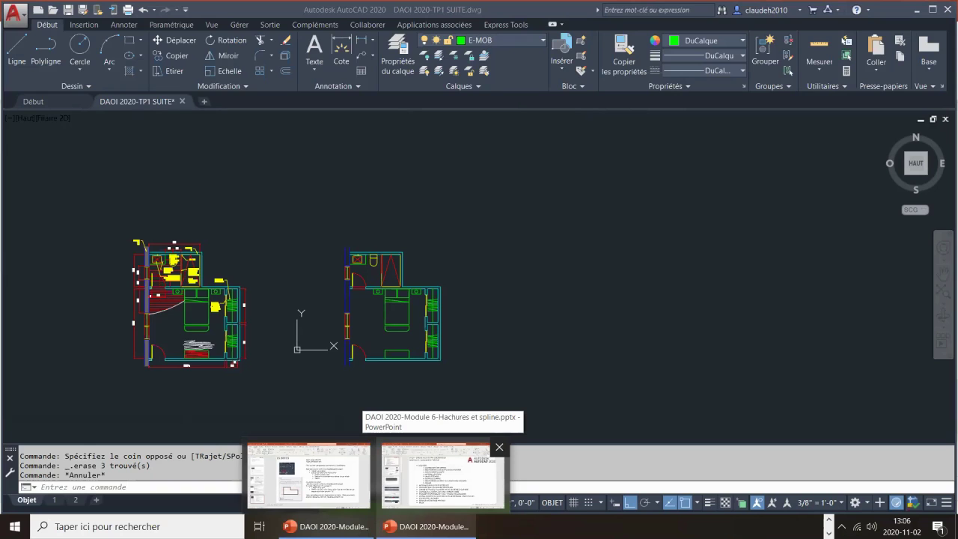
pyautogui.click(442, 474)
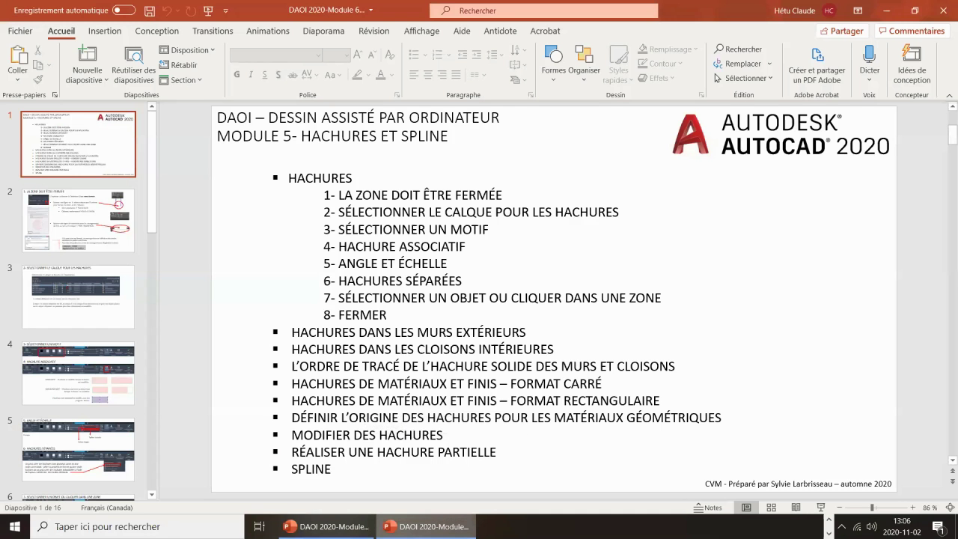
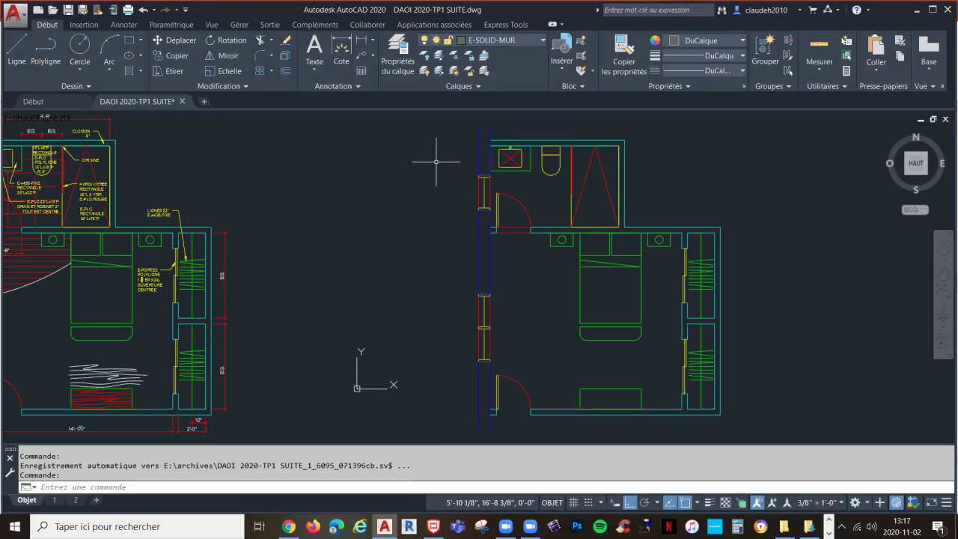
# Back in AutoCAD, draw a line on layer E-SOLID-MUR closing the open upper end of the unannotated plan's exterior wall
pyautogui.scroll(3, 499, 157)
pyautogui.moveTo(504, 156); pyautogui.dragTo(518, 268, button='middle')
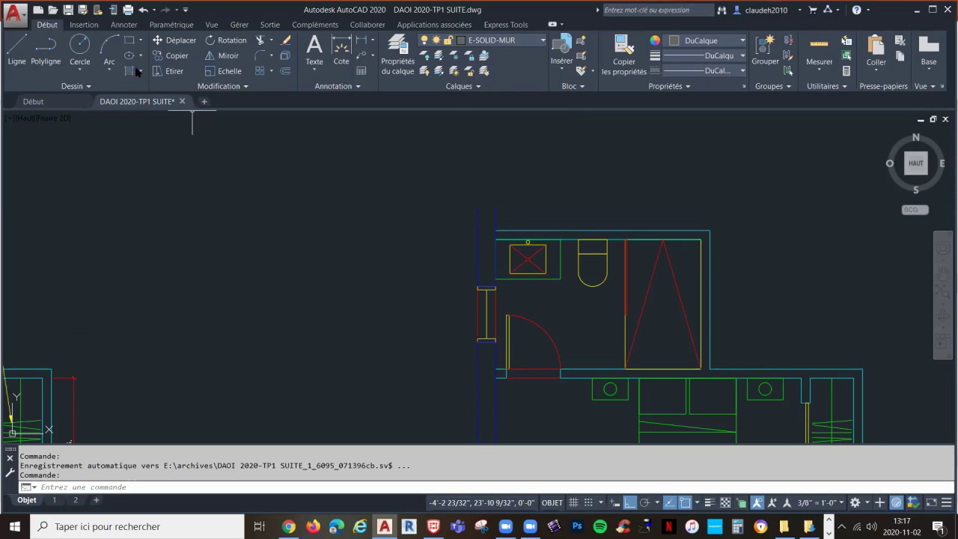
pyautogui.click(17, 46)
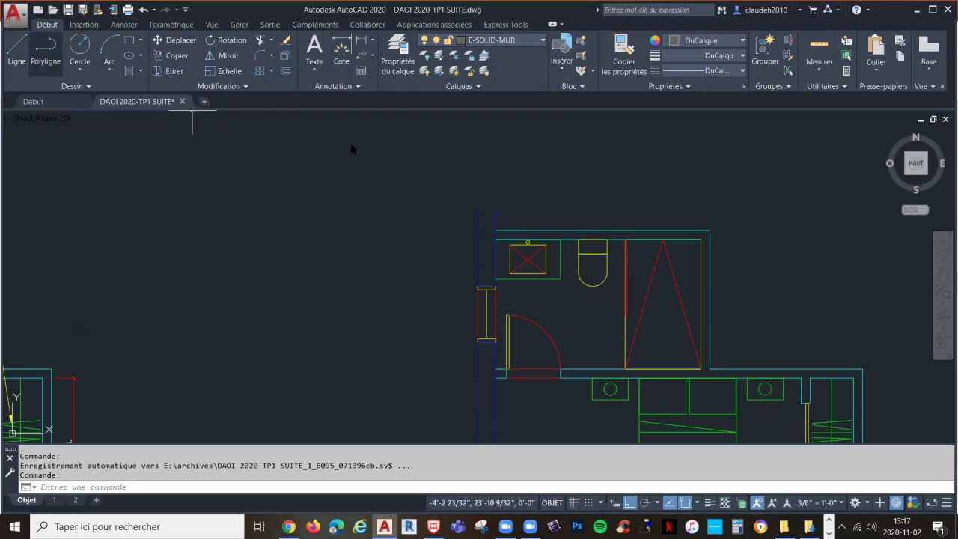
pyautogui.click(495, 210)
pyautogui.click(480, 210)
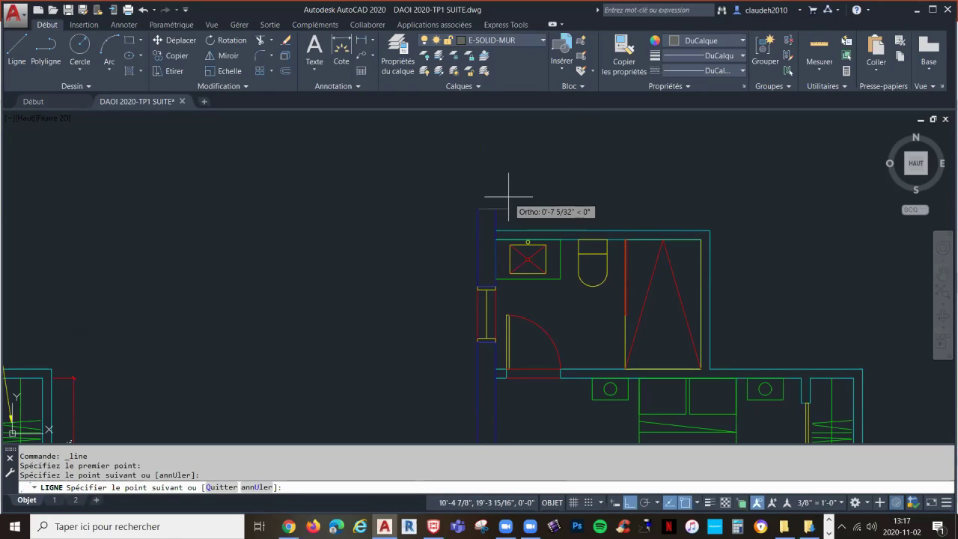
pyautogui.press('Return')
pyautogui.scroll(4, 496, 210)
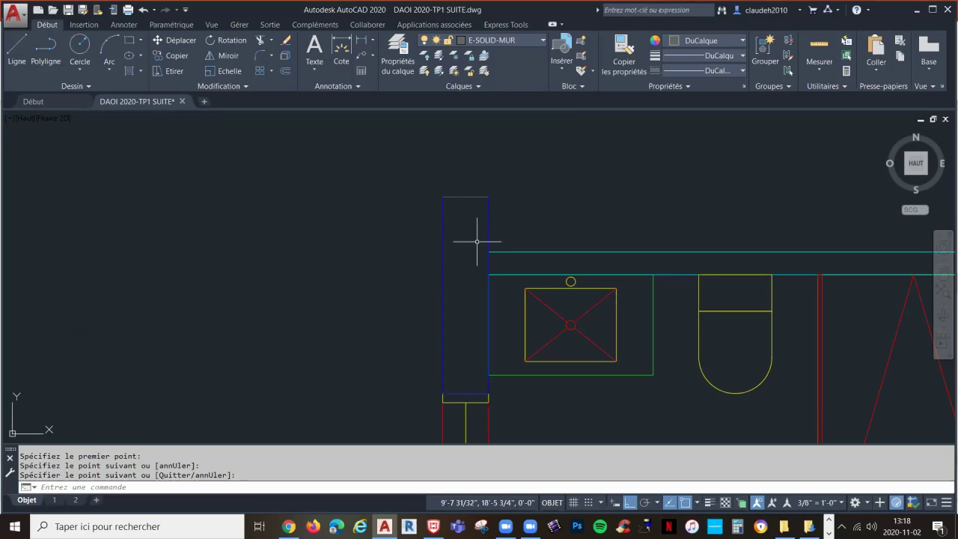
# Fill the uppermost segment of the unannotated plan's exterior wall with a SOLID hatch ordered beneath its boundary (Au-dessous du contour)
pyautogui.click(129, 70)
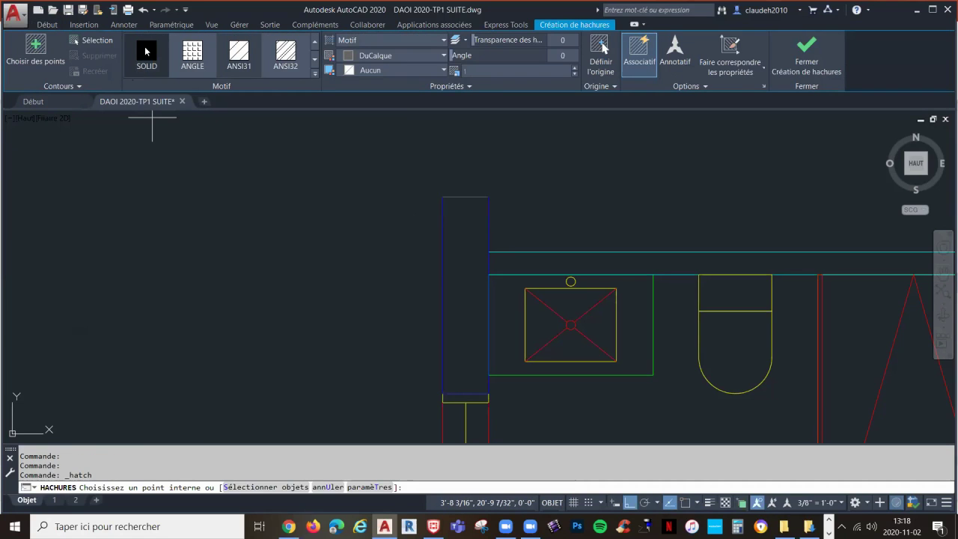
pyautogui.click(146, 52)
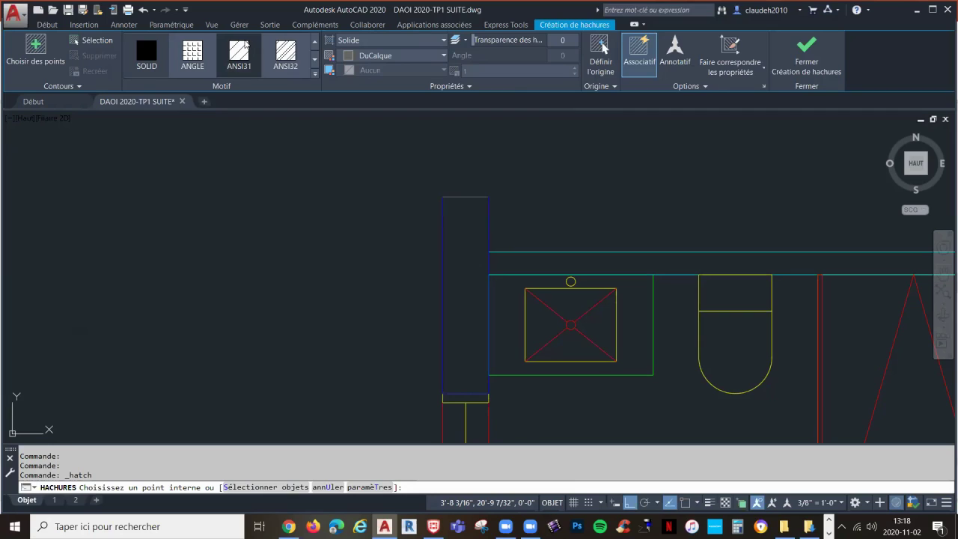
pyautogui.click(36, 49)
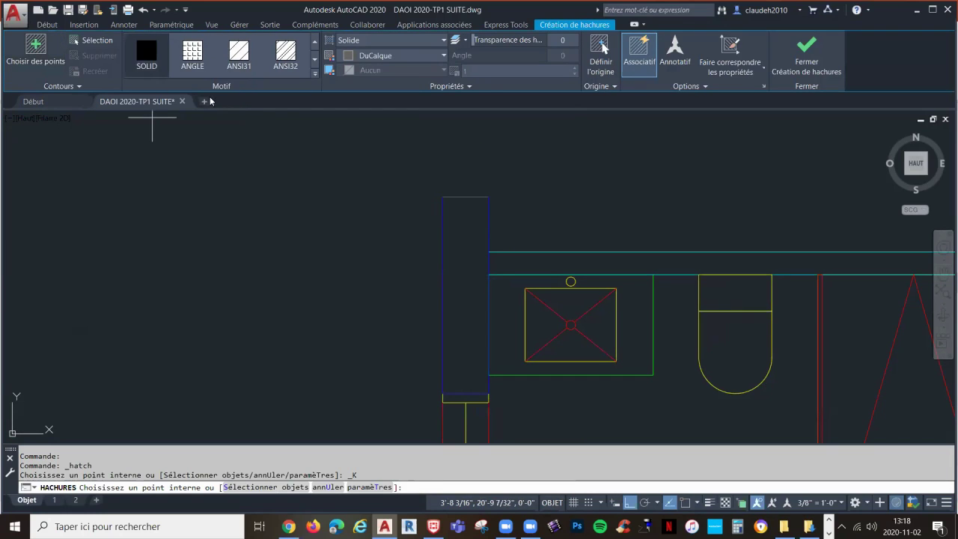
pyautogui.click(456, 216)
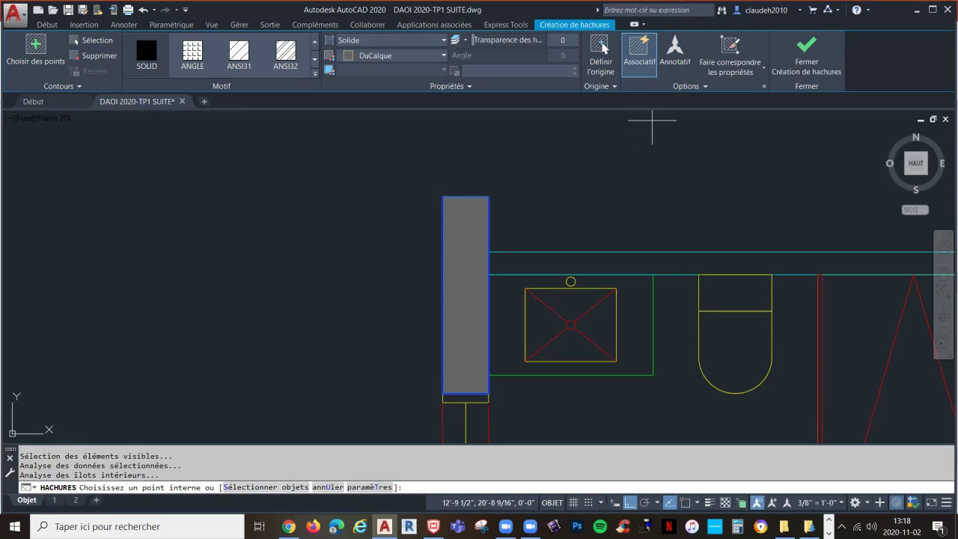
pyautogui.click(706, 87)
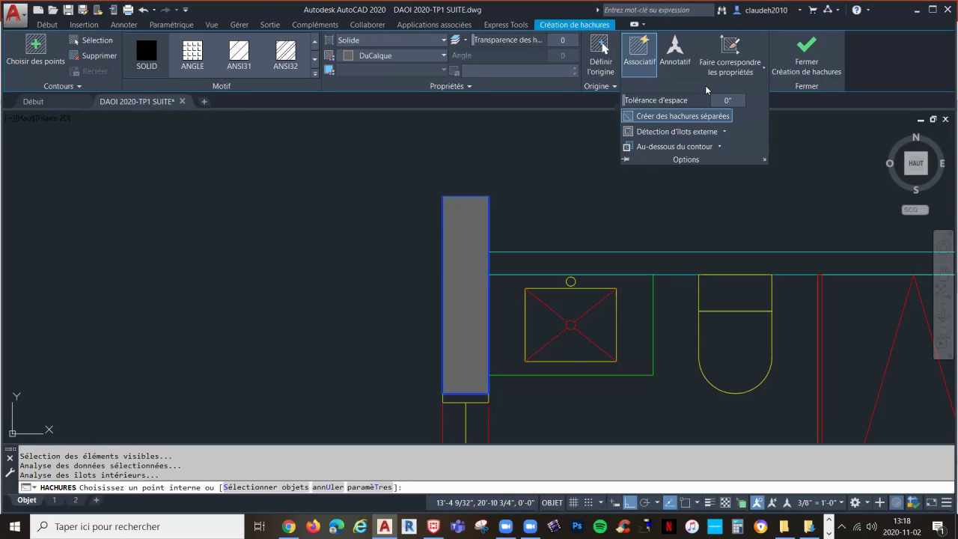
pyautogui.click(719, 147)
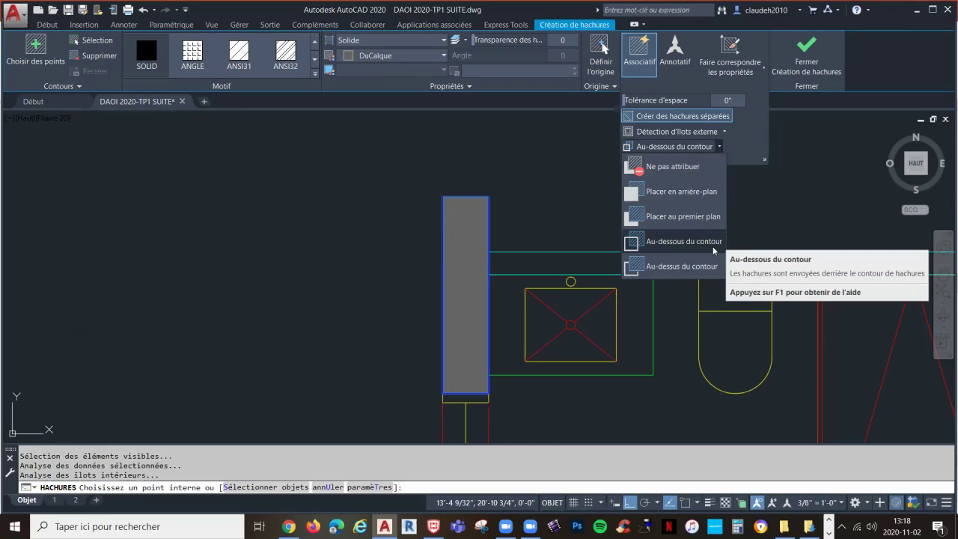
pyautogui.click(713, 248)
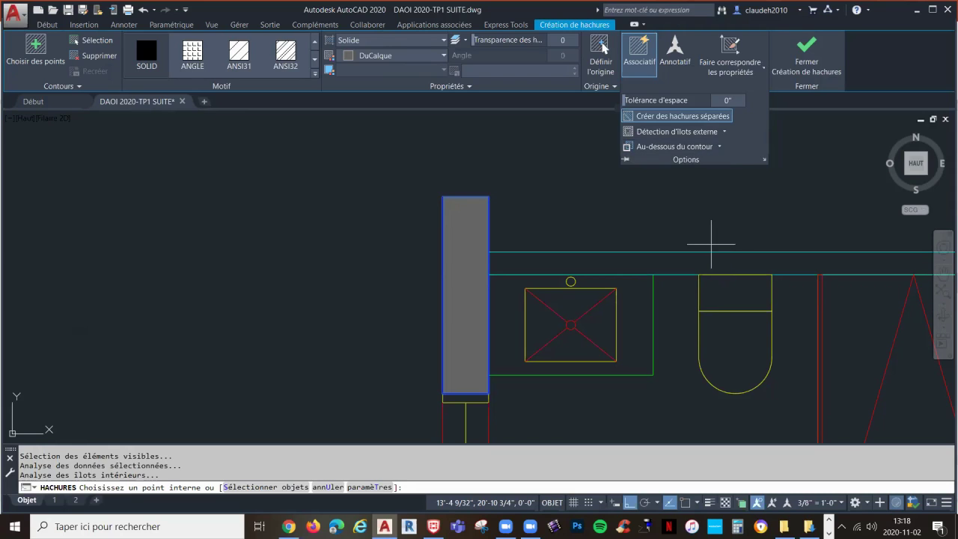
pyautogui.click(825, 65)
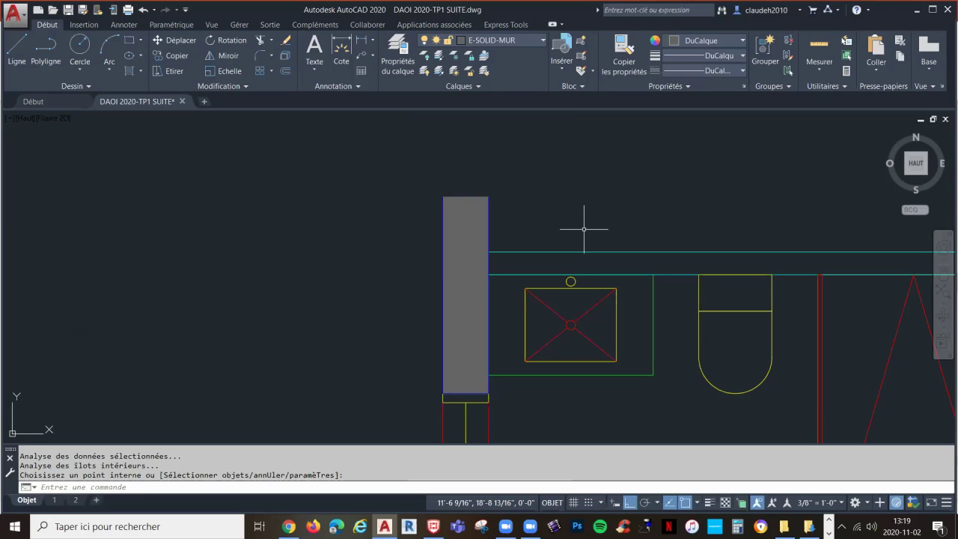
# Draw a line on layer E-SOLID-MUR closing the open lower end of the same exterior wall
pyautogui.scroll(-3, 561, 300)
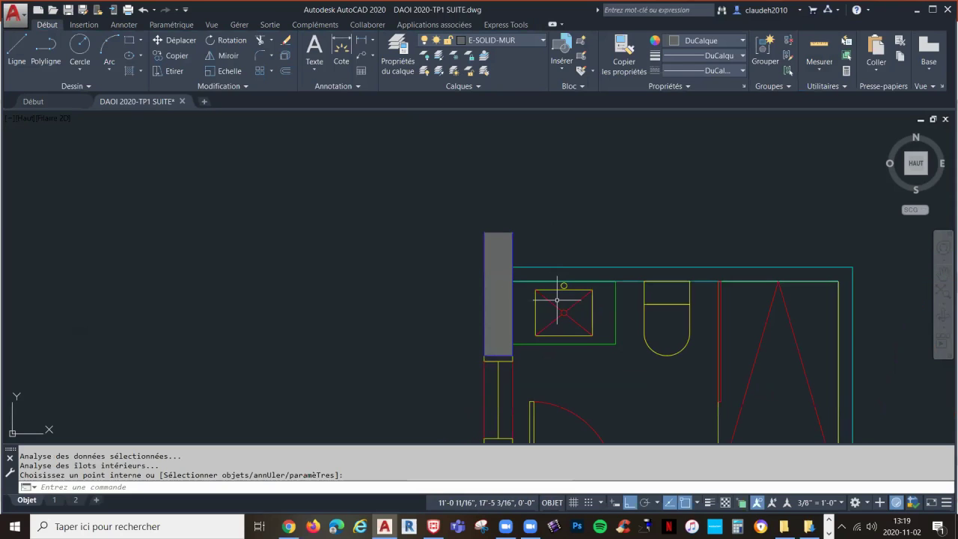
pyautogui.moveTo(560, 304)
pyautogui.mouseDown(button='middle')
pyautogui.moveTo(530, 242)
pyautogui.moveTo(484, 240)
pyautogui.moveTo(482, 215)
pyautogui.mouseUp(button='middle')
pyautogui.scroll(-2, 515, 253)
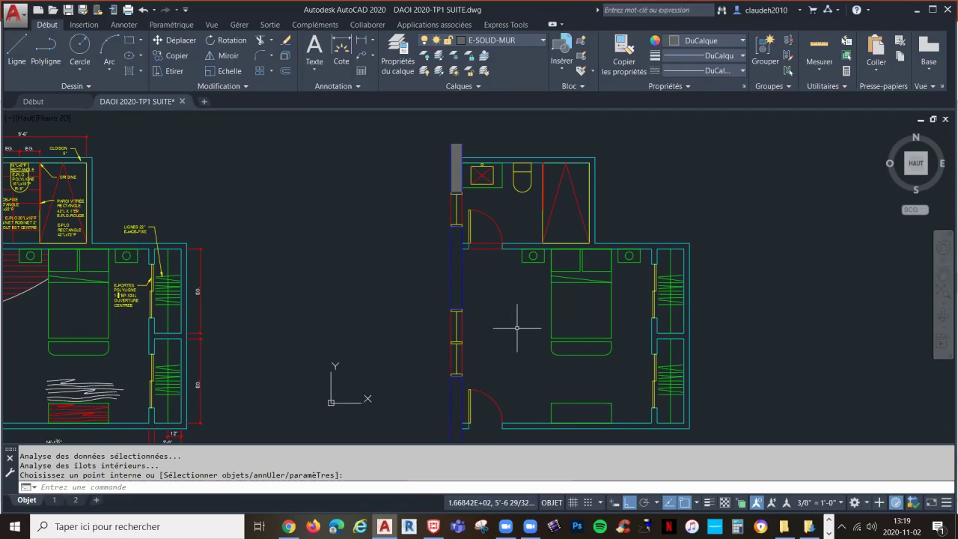
pyautogui.click(456, 176)
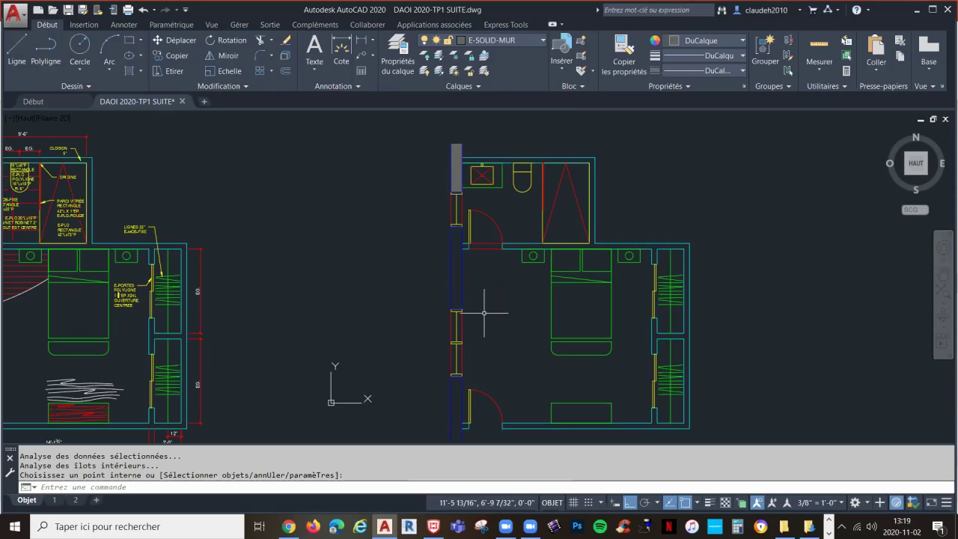
pyautogui.moveTo(485, 314); pyautogui.dragTo(490, 283, button='middle')
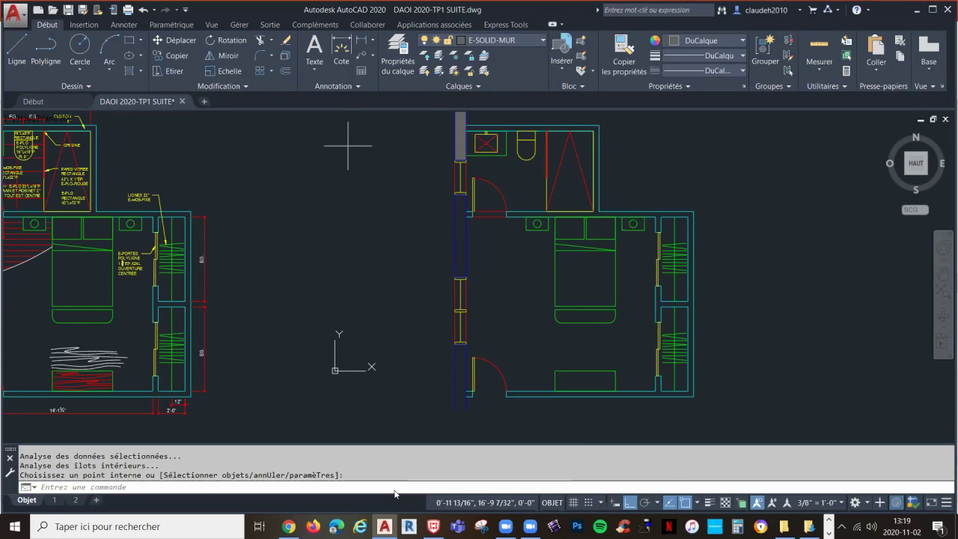
pyautogui.click(17, 46)
pyautogui.click(467, 410)
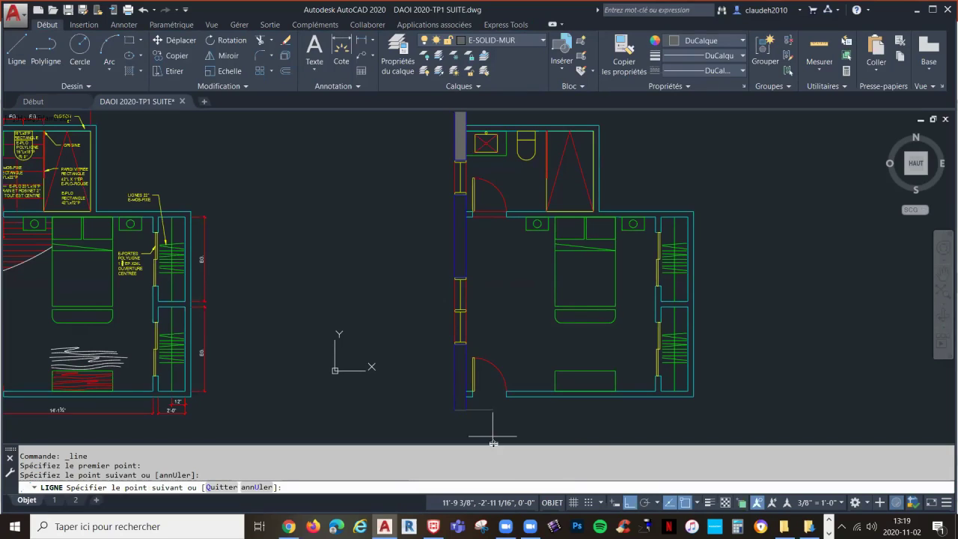
pyautogui.press('Escape')
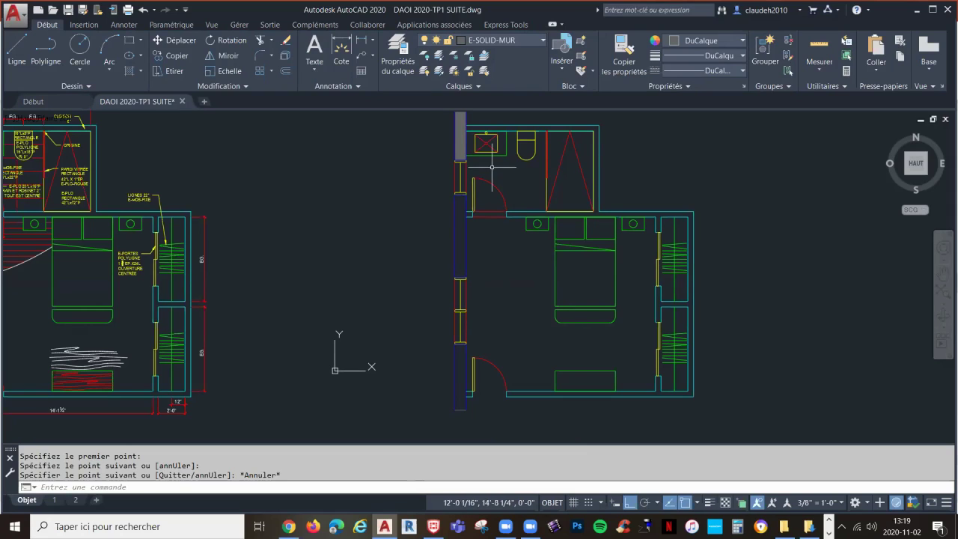
# Extend the existing wall hatch by adding internal points in the middle and lower segments of the exterior wall
pyautogui.click(460, 141)
pyautogui.click(460, 141)
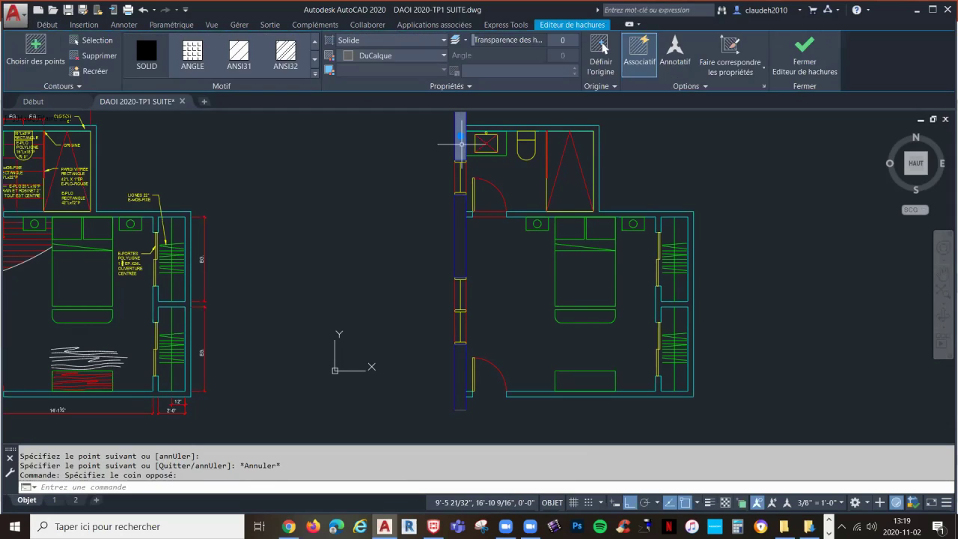
pyautogui.click(35, 51)
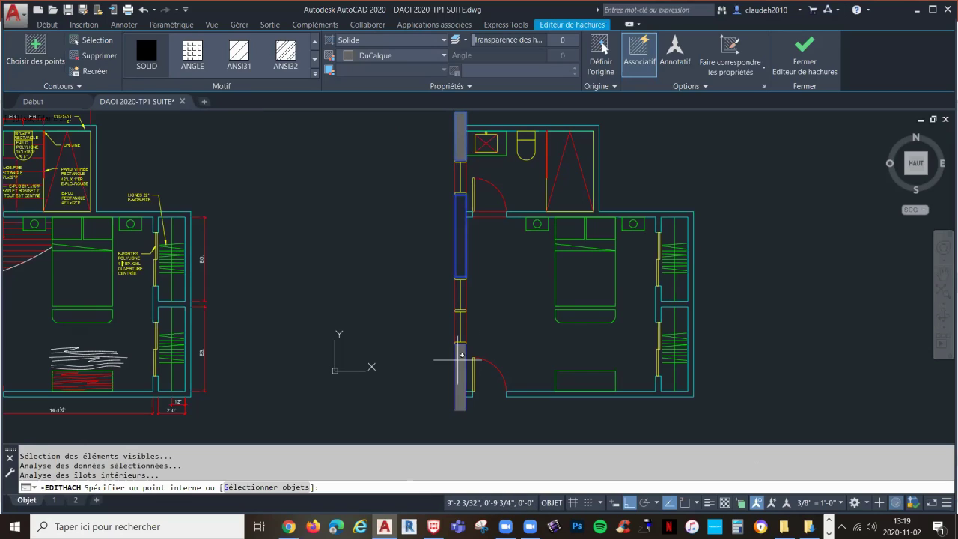
pyautogui.press('Return')
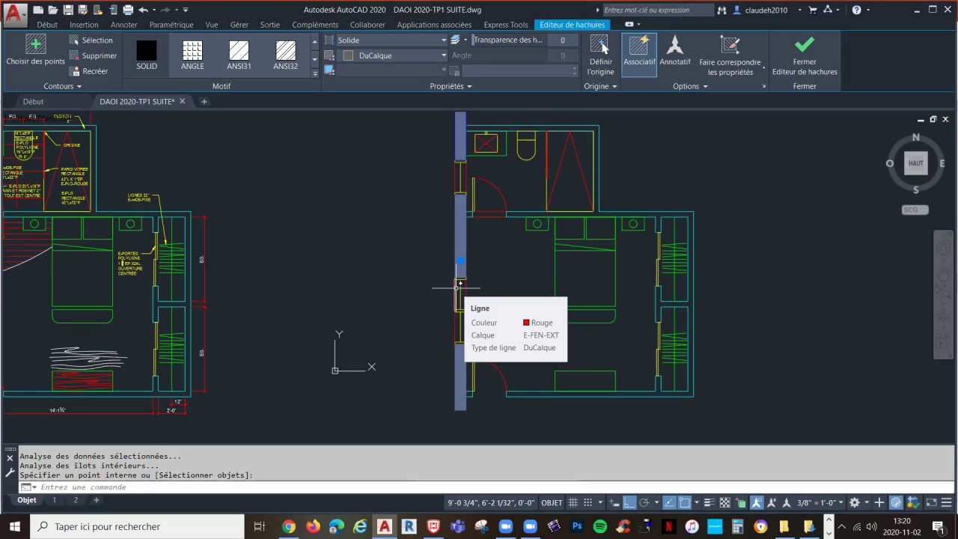
pyautogui.press('Escape')
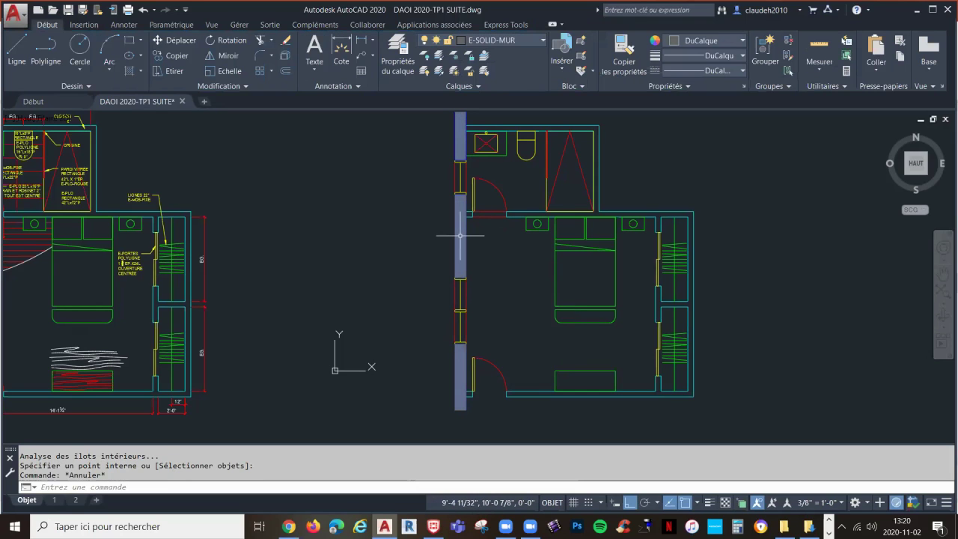
# Select the fill in the middle wall segment to check which areas belong to the same hatch, then clear the selection
pyautogui.click(461, 235)
pyautogui.click(581, 295)
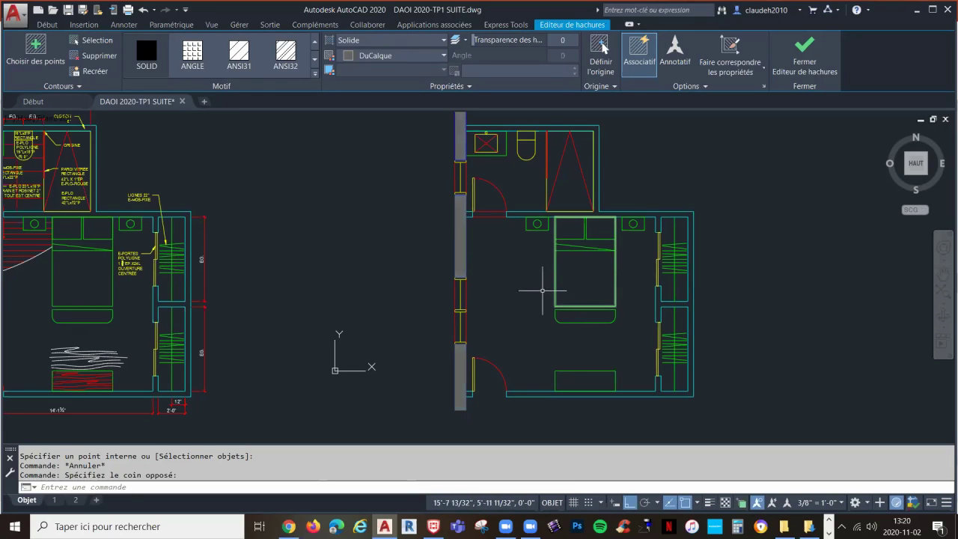
pyautogui.press('Escape')
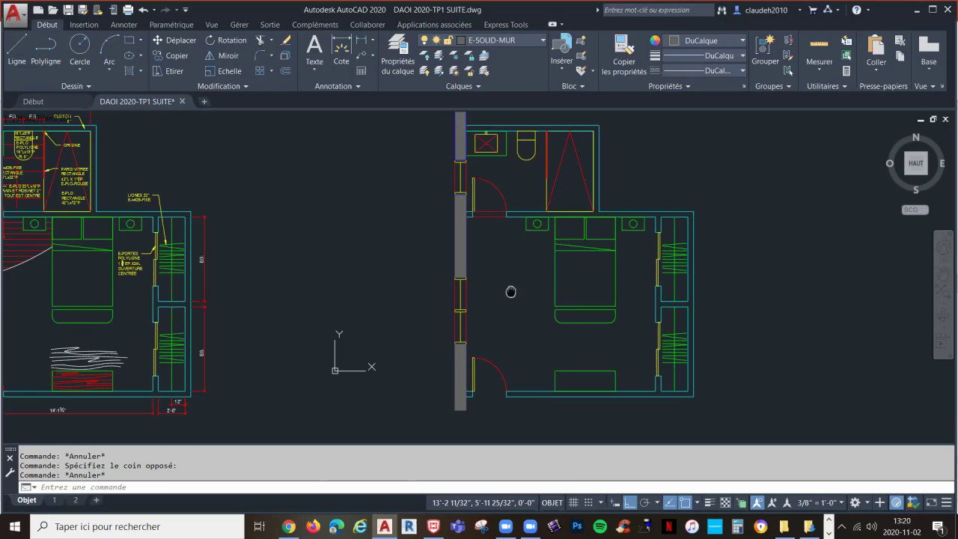
# Erase the combined solid hatch from the exterior wall segments
pyautogui.moveTo(509, 291); pyautogui.dragTo(509, 324, button='middle')
pyautogui.click(461, 178)
pyautogui.click(460, 172)
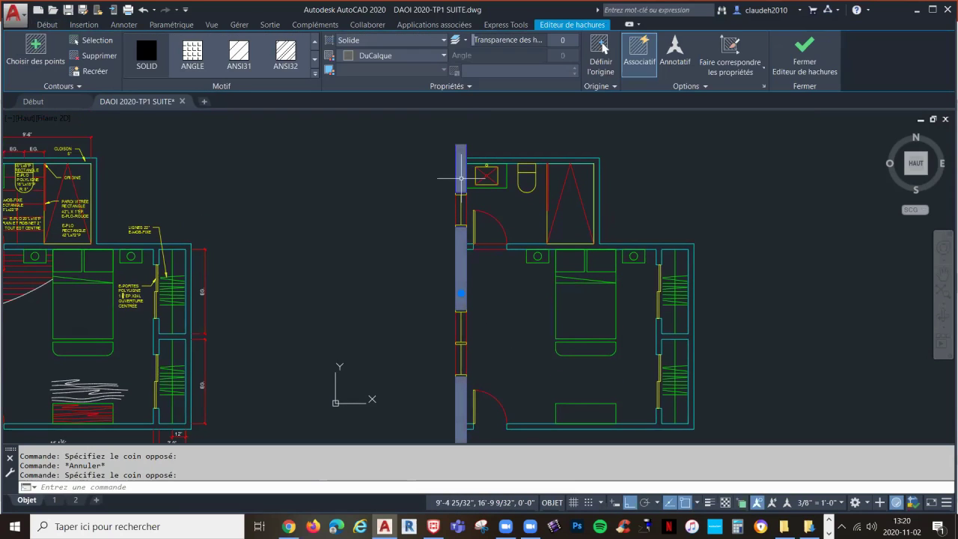
pyautogui.press('Delete')
pyautogui.moveTo(477, 256); pyautogui.dragTo(476, 242, button='middle')
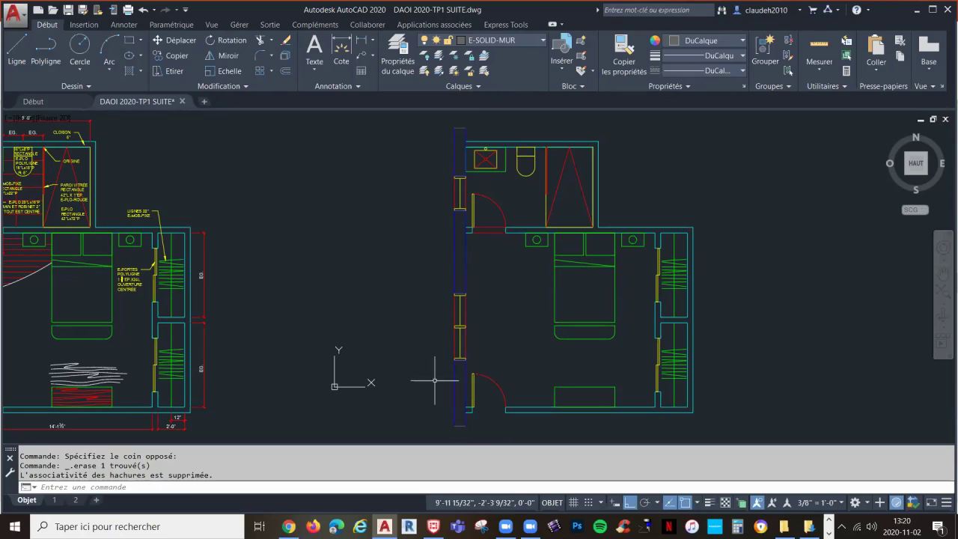
# Fill the exterior wall's upper, middle and lower segments in one command with separate SOLID hatches set to Au-dessous du contour
pyautogui.click(133, 73)
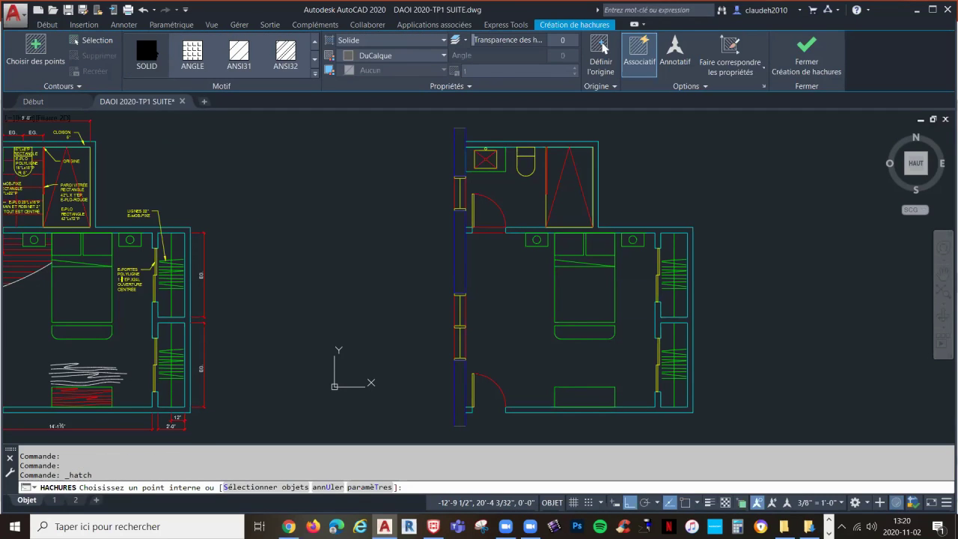
pyautogui.click(37, 48)
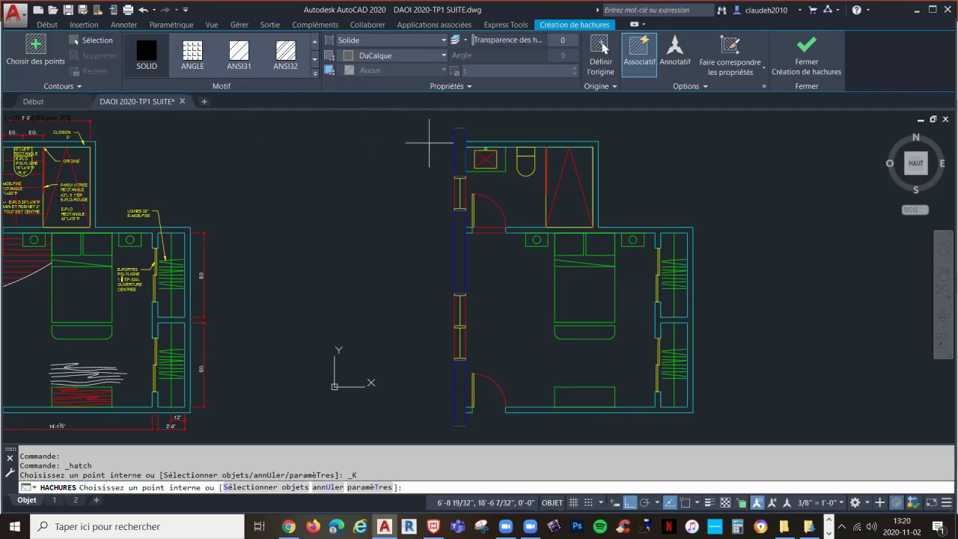
pyautogui.click(459, 151)
pyautogui.click(460, 247)
pyautogui.click(459, 367)
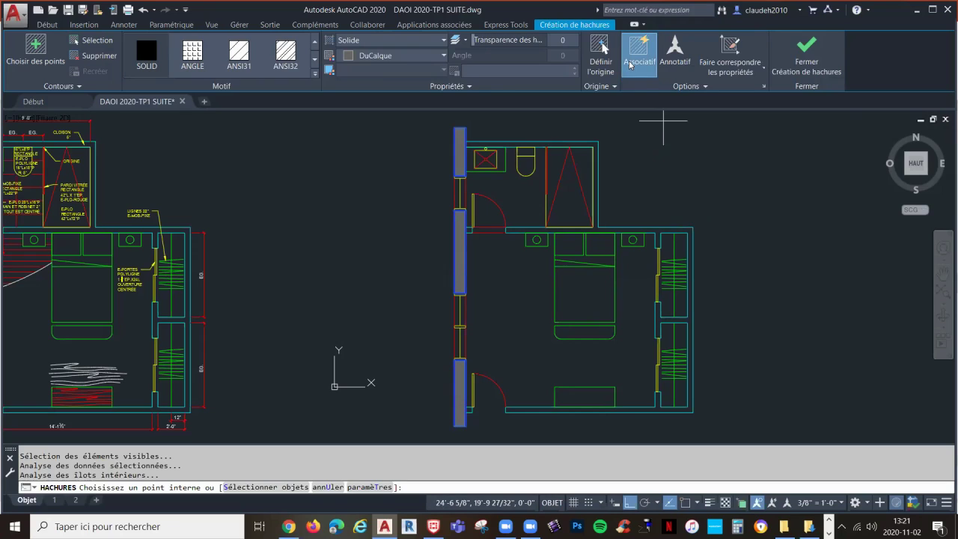
pyautogui.click(706, 86)
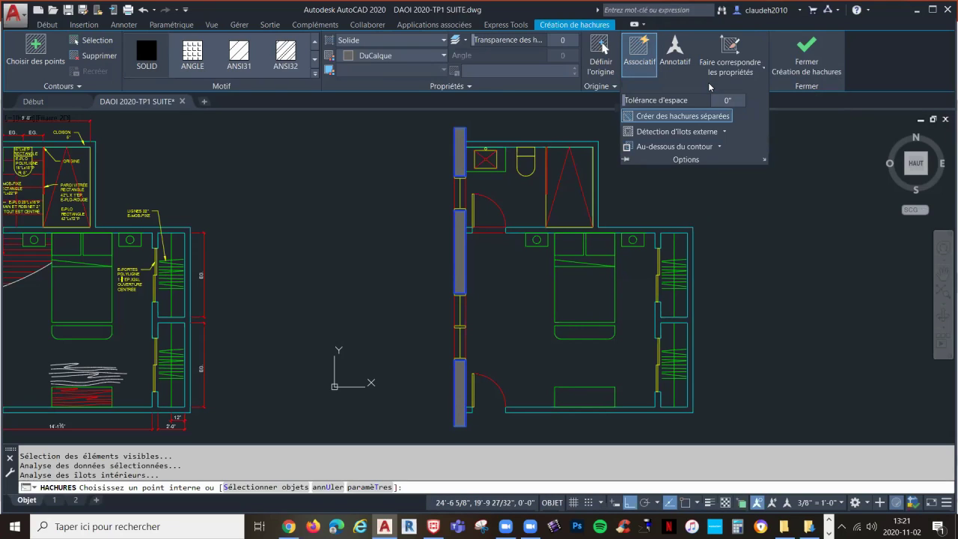
pyautogui.click(720, 147)
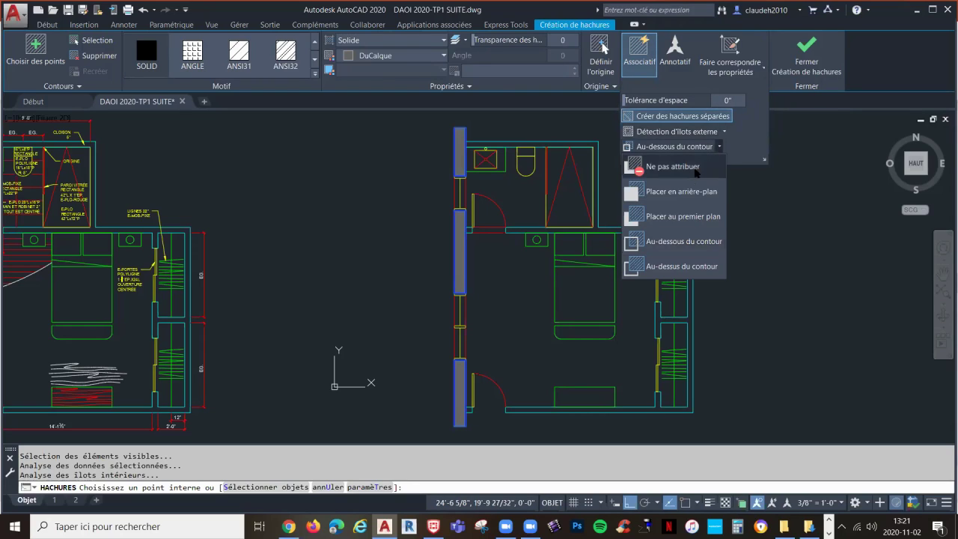
pyautogui.click(691, 238)
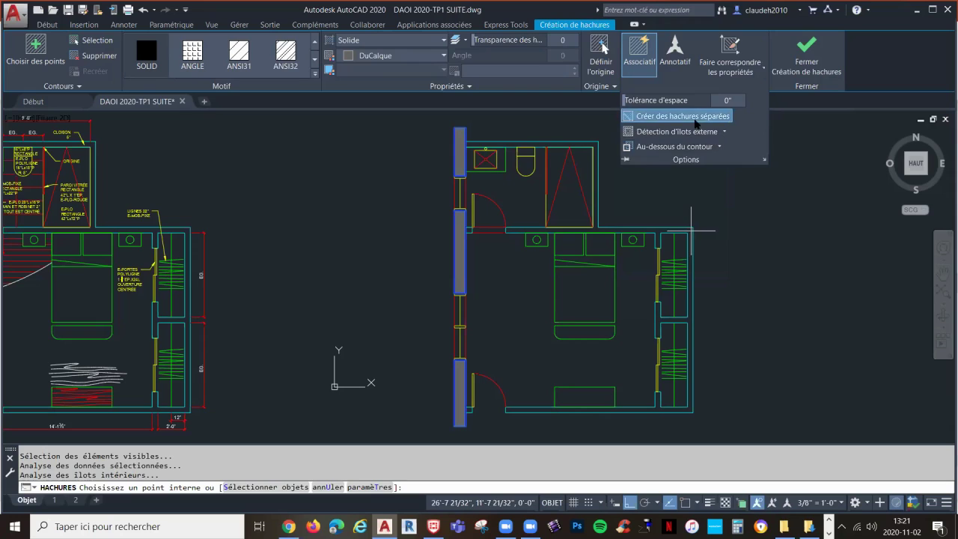
pyautogui.click(809, 66)
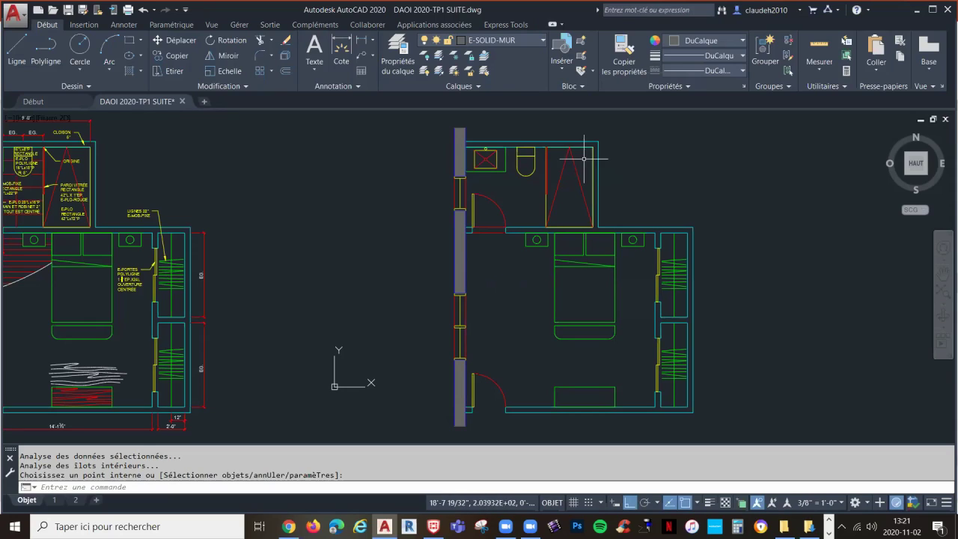
# Fill the interior partitions of the unannotated plan with a SOLID hatch on layer E-SOLID-CLOISON
pyautogui.click(538, 43)
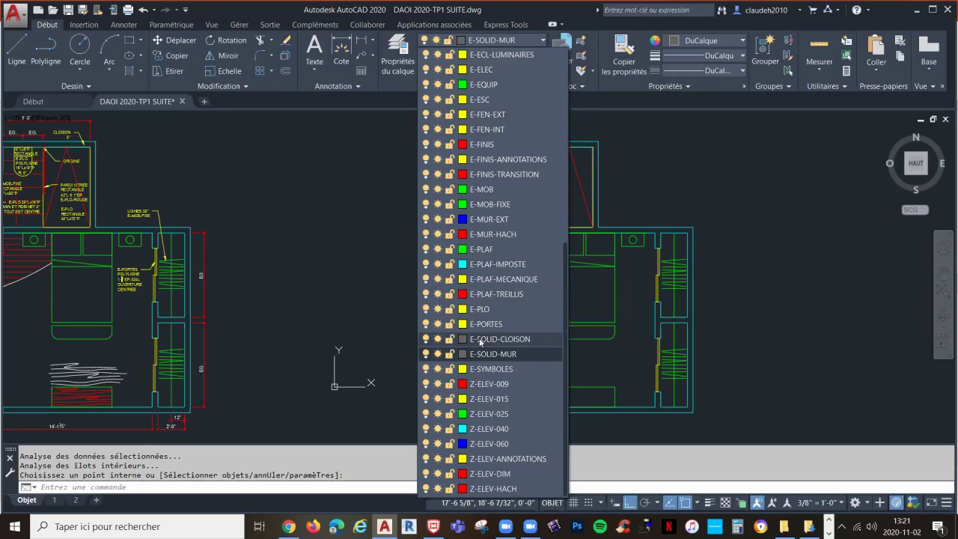
pyautogui.click(524, 338)
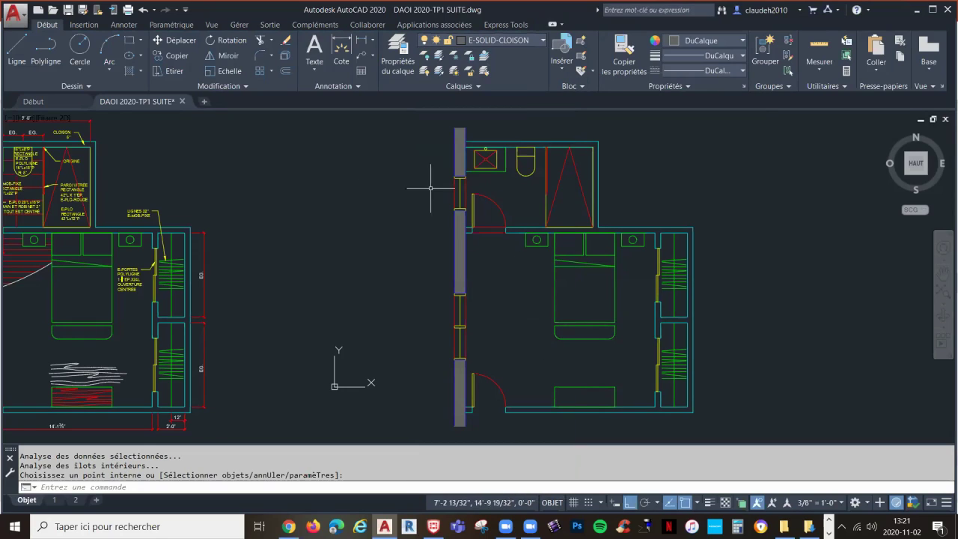
pyautogui.click(131, 71)
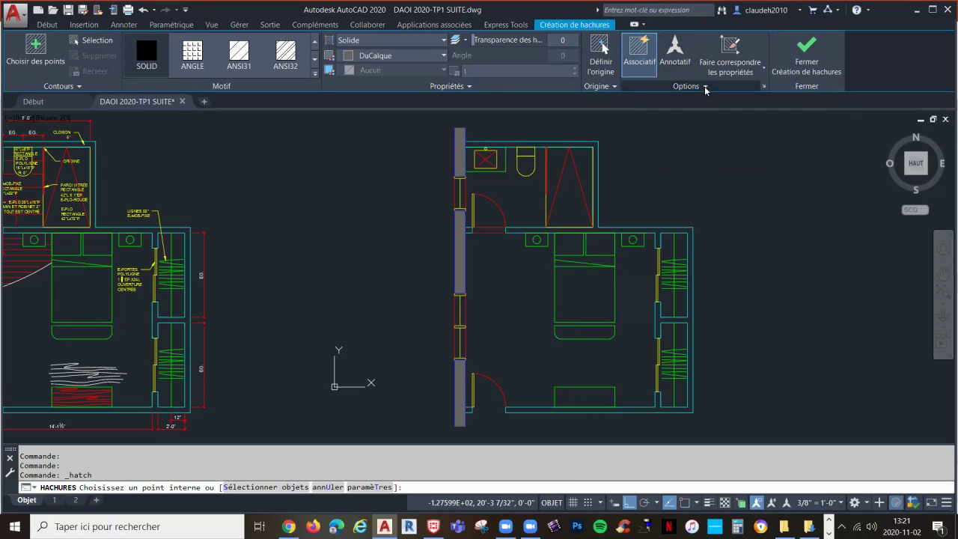
pyautogui.click(706, 87)
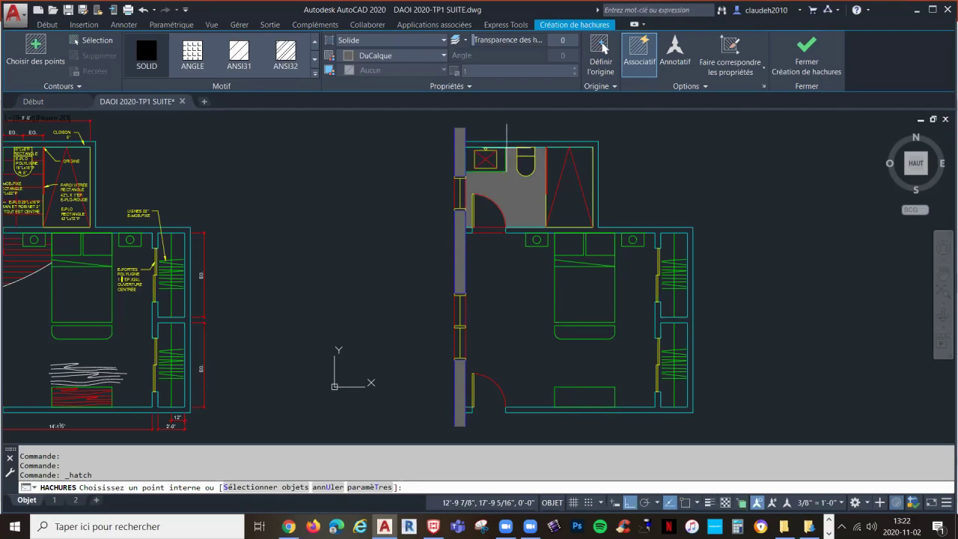
pyautogui.click(35, 52)
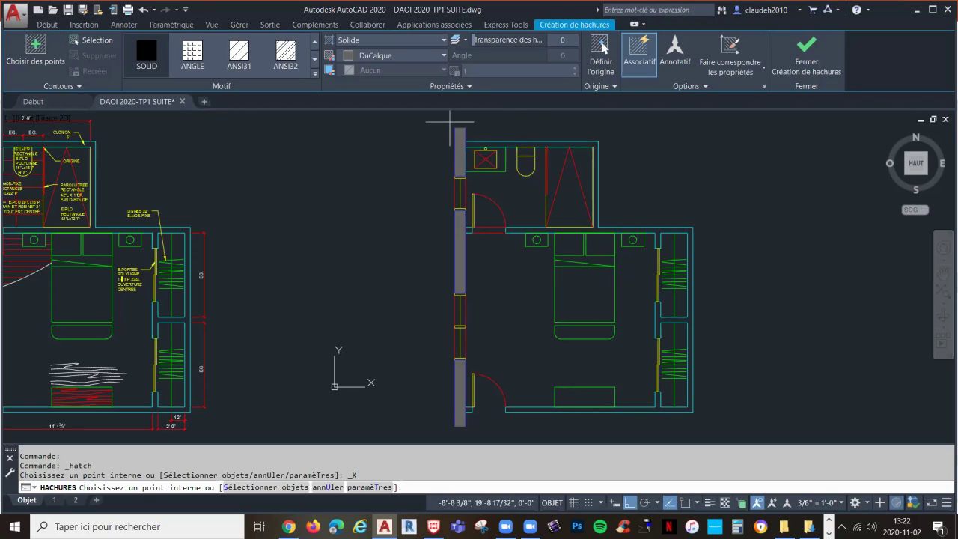
pyautogui.click(493, 142)
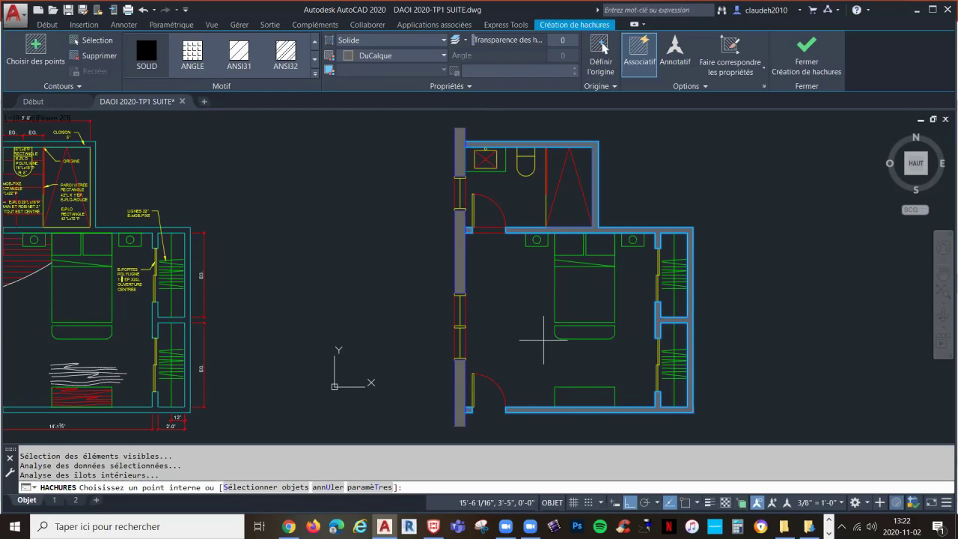
pyautogui.press('Escape')
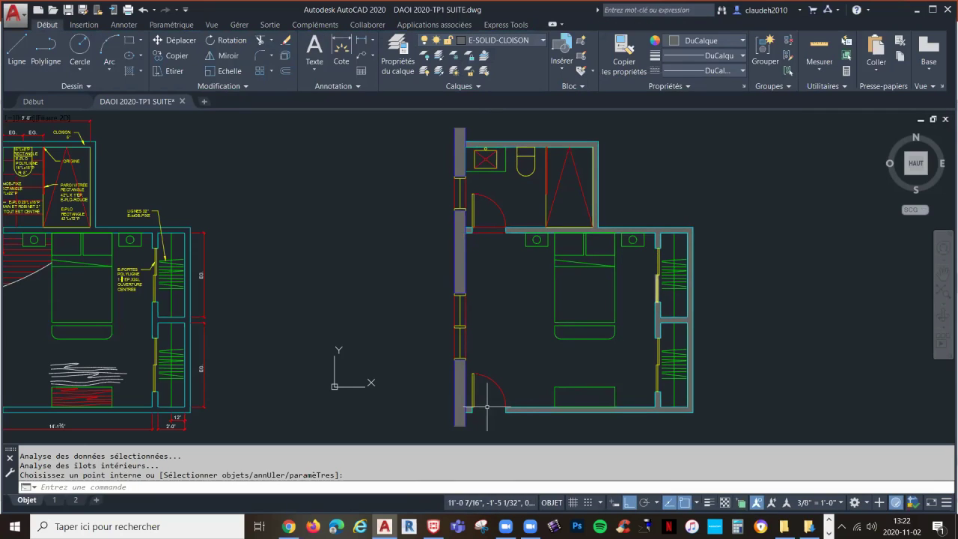
# Select the fill in the lower partition and near the bathroom door to check which areas belong together, then clear the selection
pyautogui.click(530, 410)
pyautogui.click(532, 409)
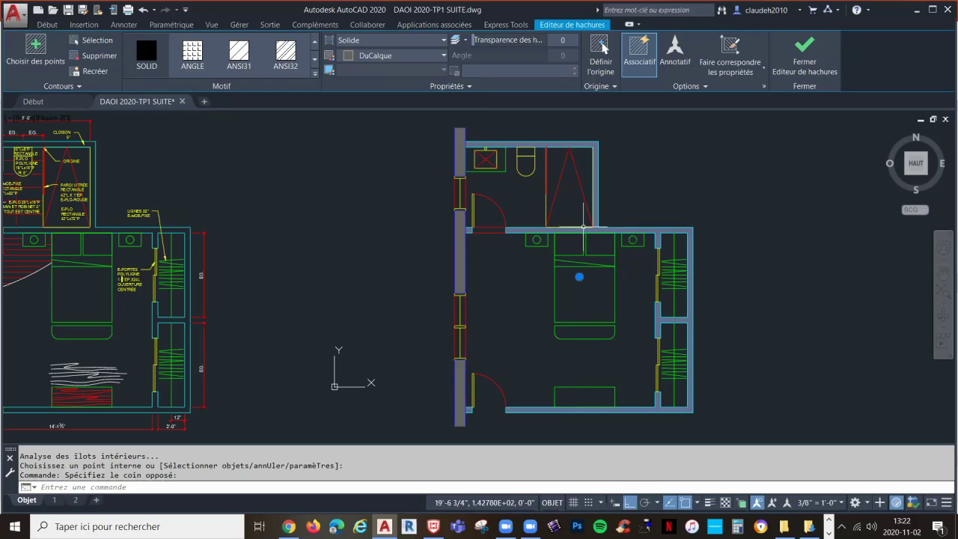
pyautogui.click(472, 232)
pyautogui.press('Escape')
pyautogui.press('Escape')
pyautogui.press('Escape')
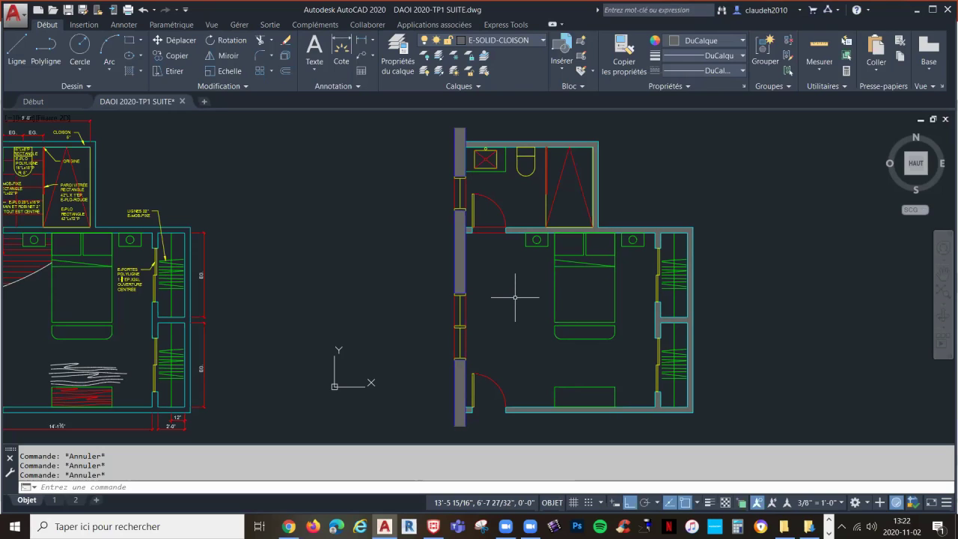
# Select the partitions' solid fill and split it into separate hatches, keeping the SOLID pattern
pyautogui.scroll(1, 514, 310)
pyautogui.moveTo(514, 310); pyautogui.dragTo(398, 315, button='middle')
pyautogui.scroll(-1, 447, 315)
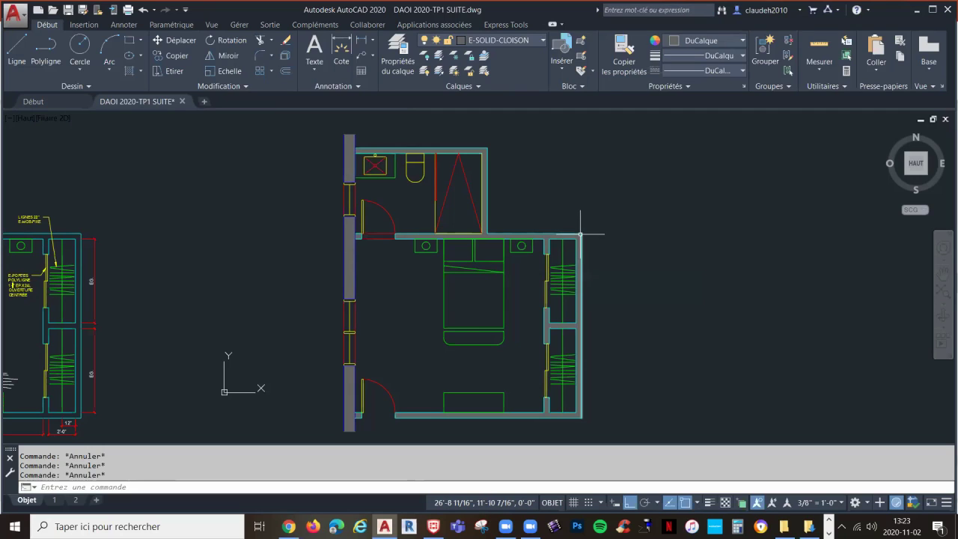
pyautogui.click(582, 232)
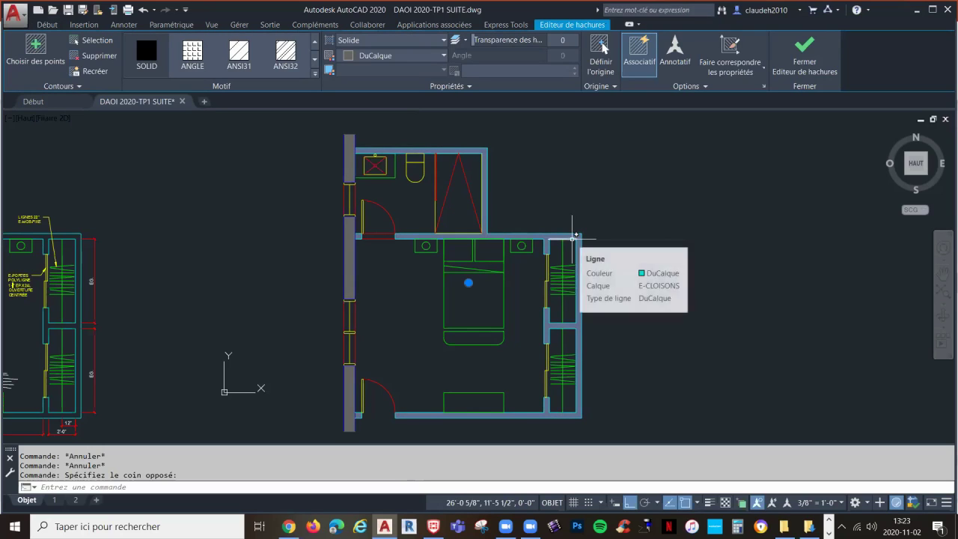
pyautogui.click(144, 60)
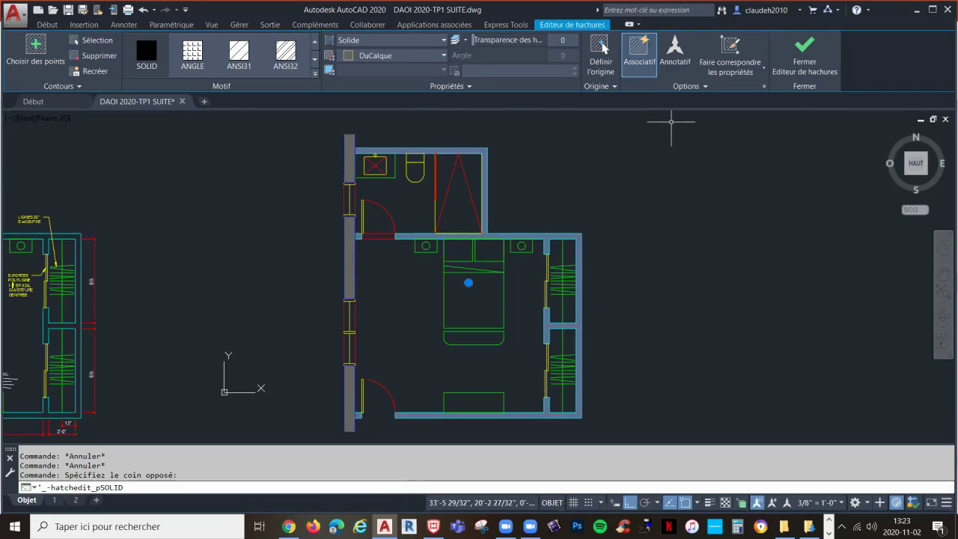
pyautogui.click(704, 86)
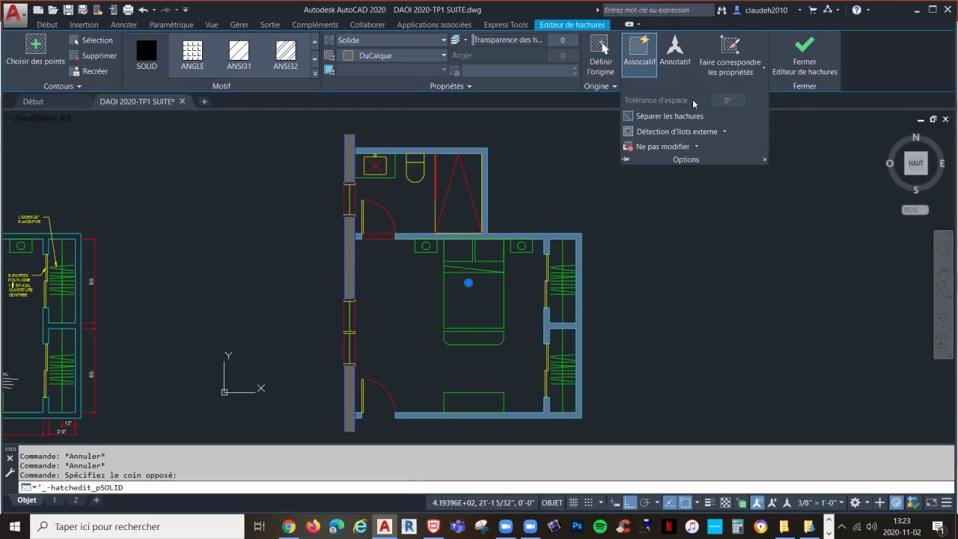
pyautogui.click(680, 116)
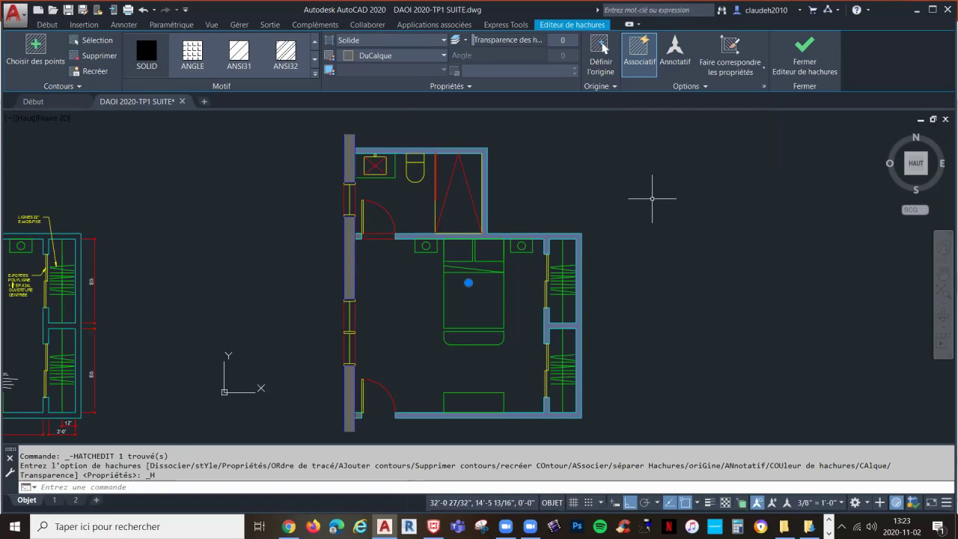
# Set the partition hatches' draw order to Au-dessous du contour and finish editing them
pyautogui.click(704, 89)
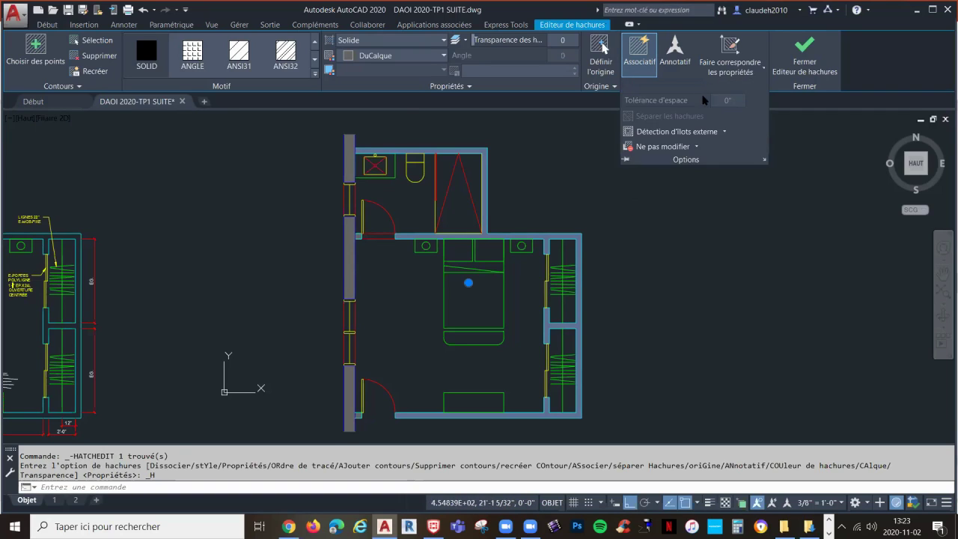
pyautogui.click(697, 147)
pyautogui.click(697, 240)
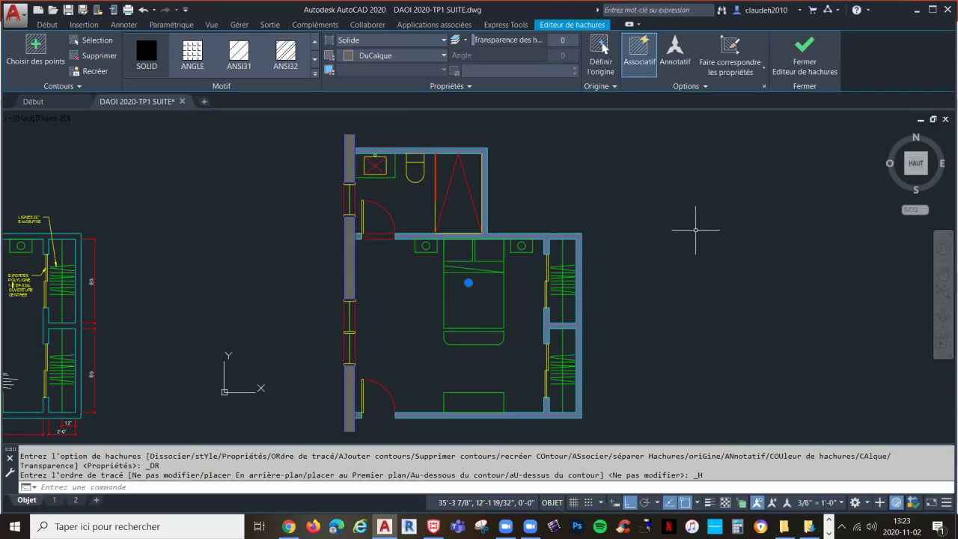
pyautogui.click(807, 52)
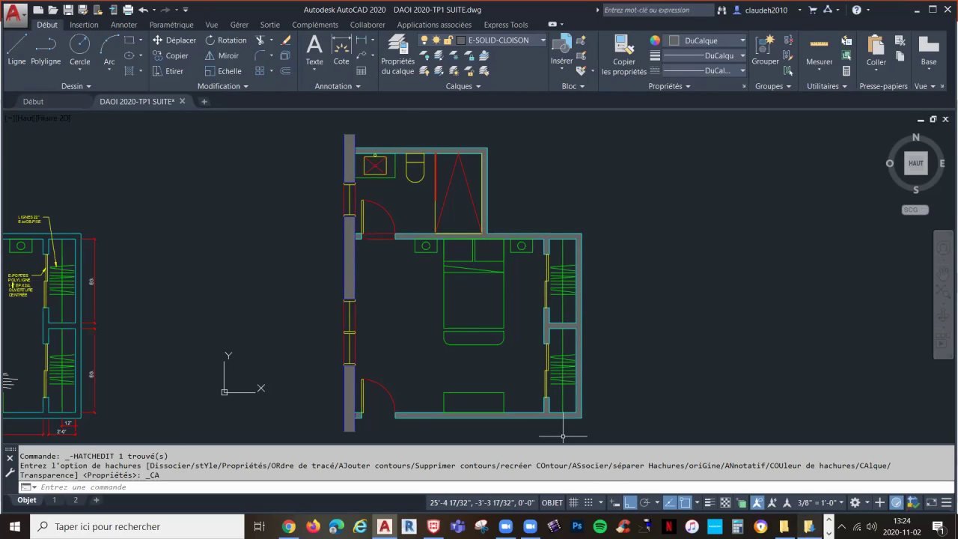
# Consult the PowerPoint slide on the draw order of solid wall and partition hatches, then return to the AutoCAD drawing
pyautogui.hotkey('alt', 'Tab')
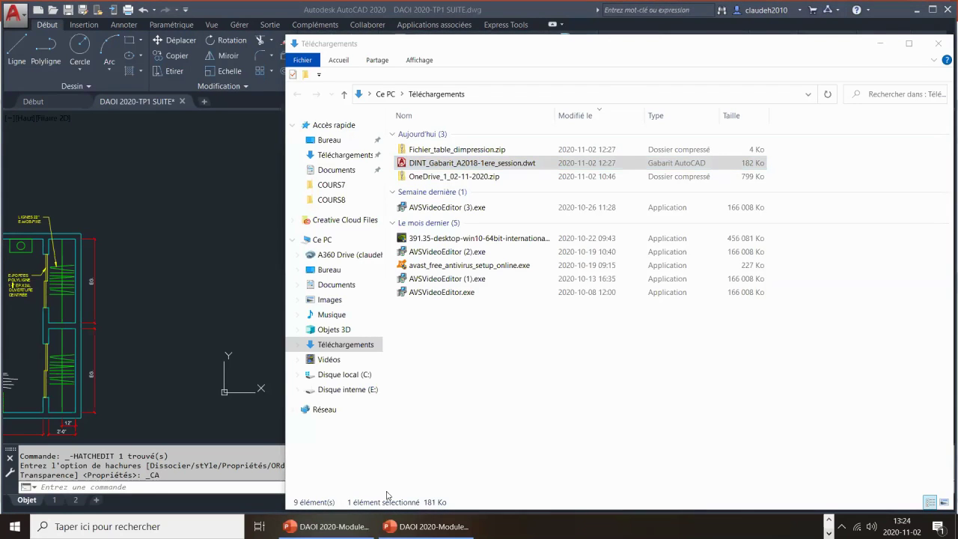
pyautogui.click(423, 526)
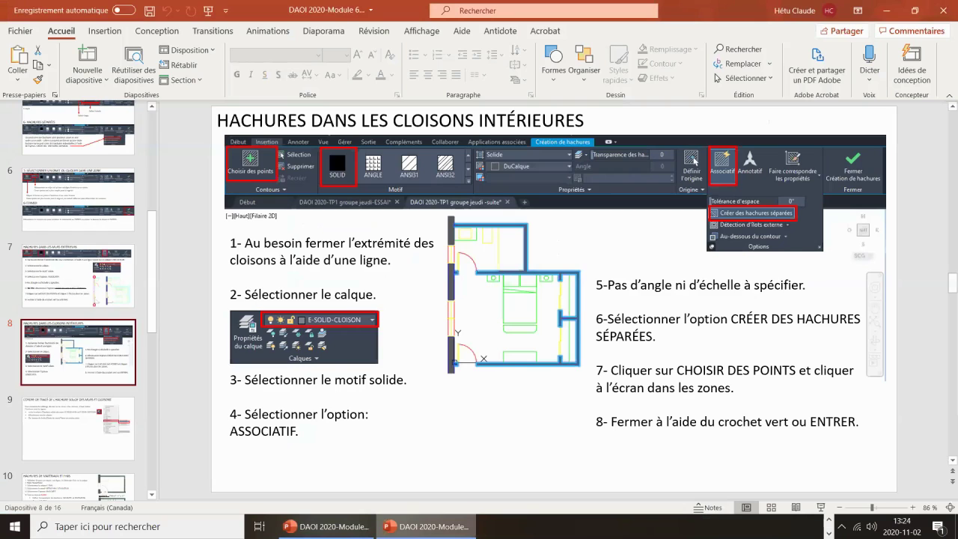
pyautogui.click(64, 427)
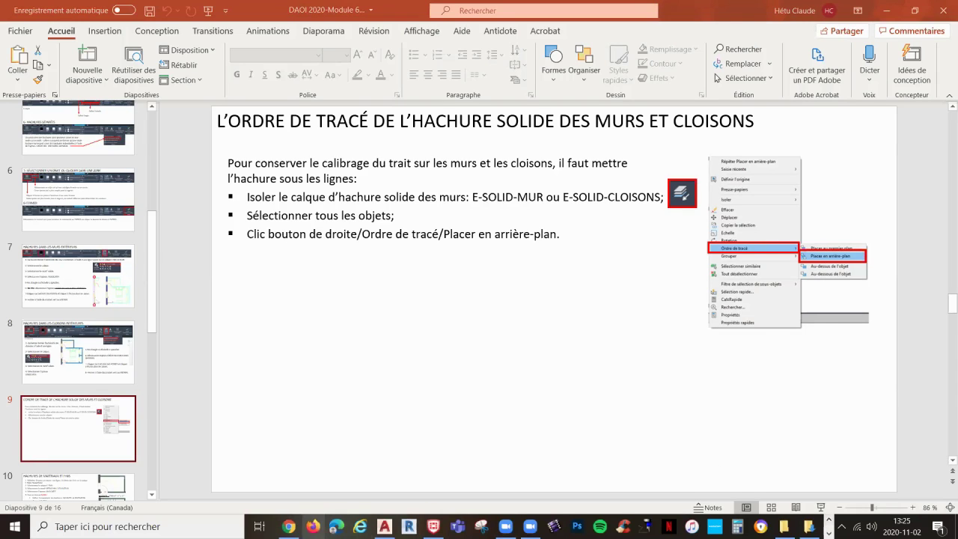
pyautogui.hotkey('alt', 'Tab')
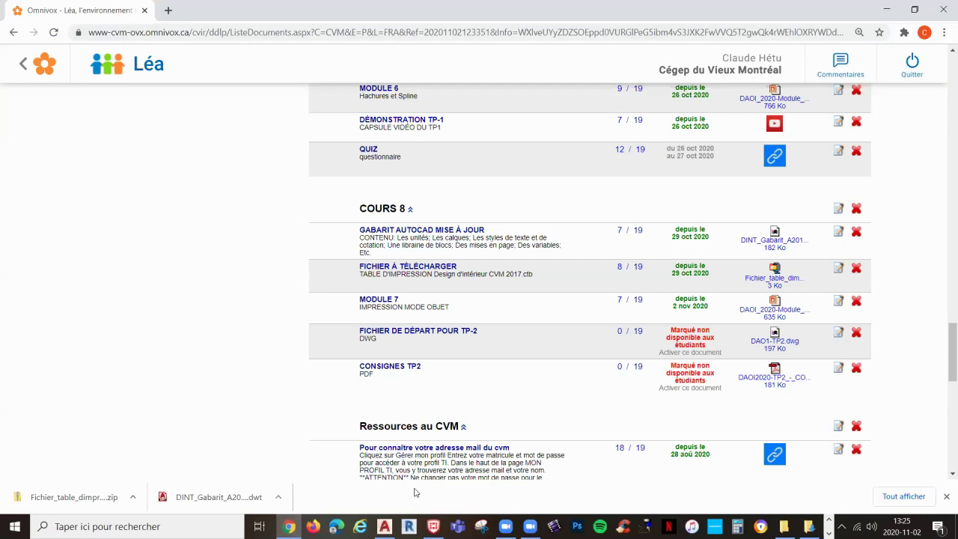
pyautogui.hotkey('alt', 'Tab')
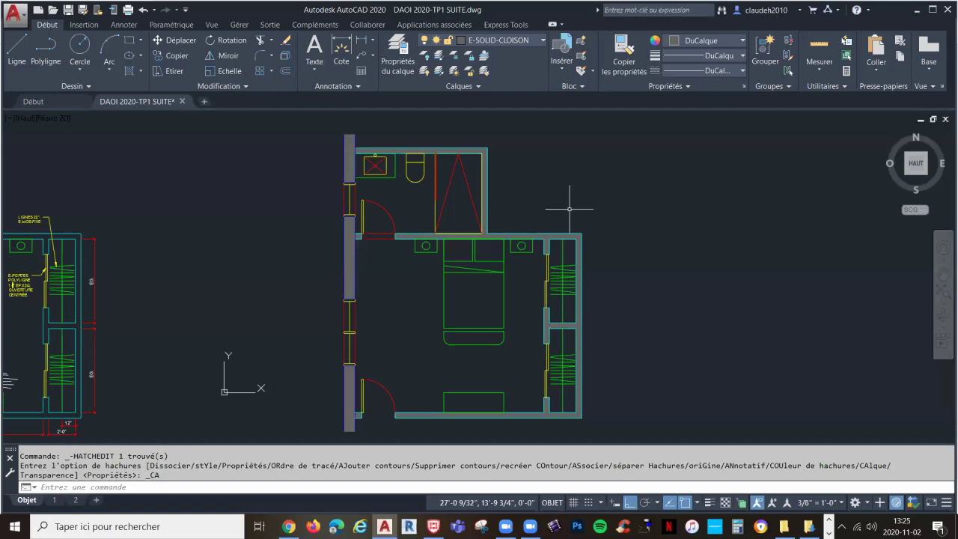
# Bring the lower line of the partition between bathroom and bedroom to the front of the draw order and inspect it
pyautogui.scroll(8, 570, 210)
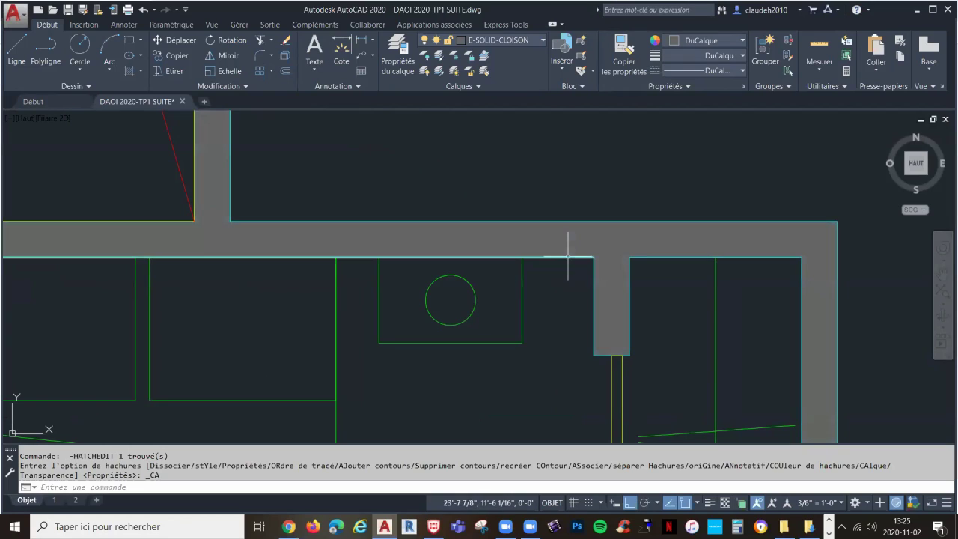
pyautogui.moveTo(567, 256)
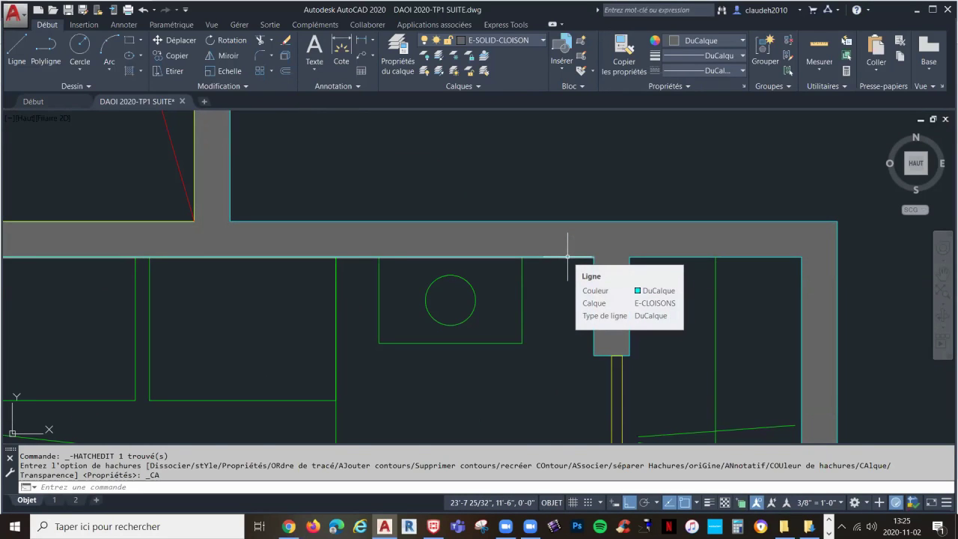
pyautogui.click(567, 256)
pyautogui.rightClick(568, 257)
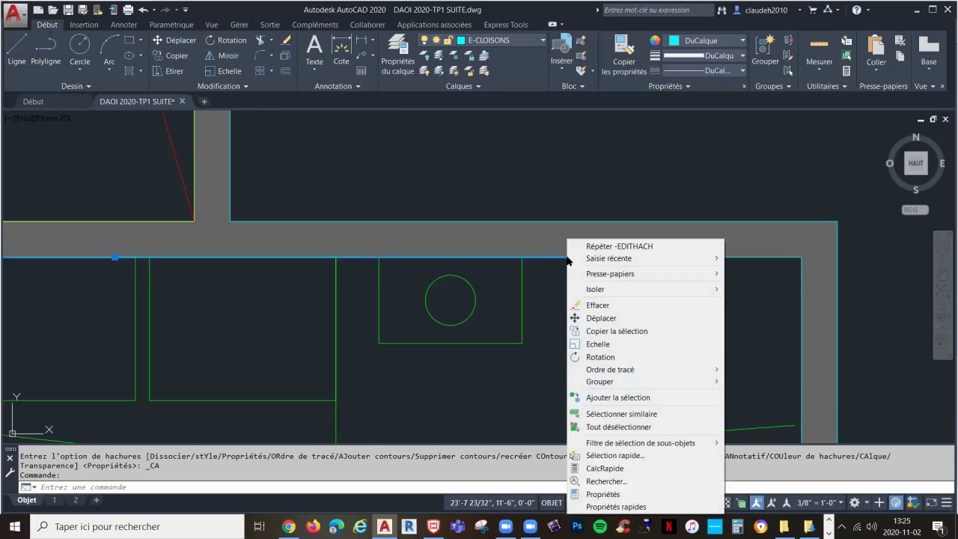
pyautogui.moveTo(617, 374)
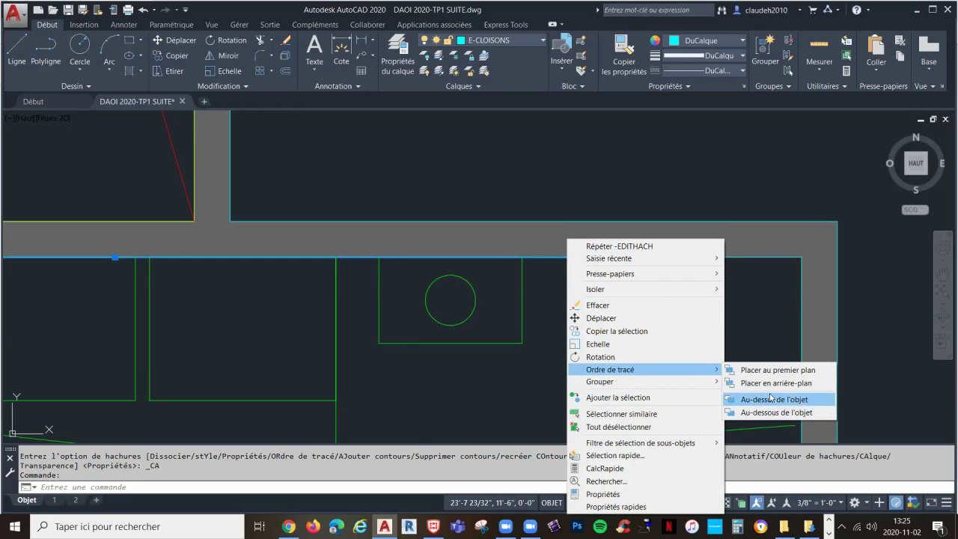
pyautogui.click(786, 369)
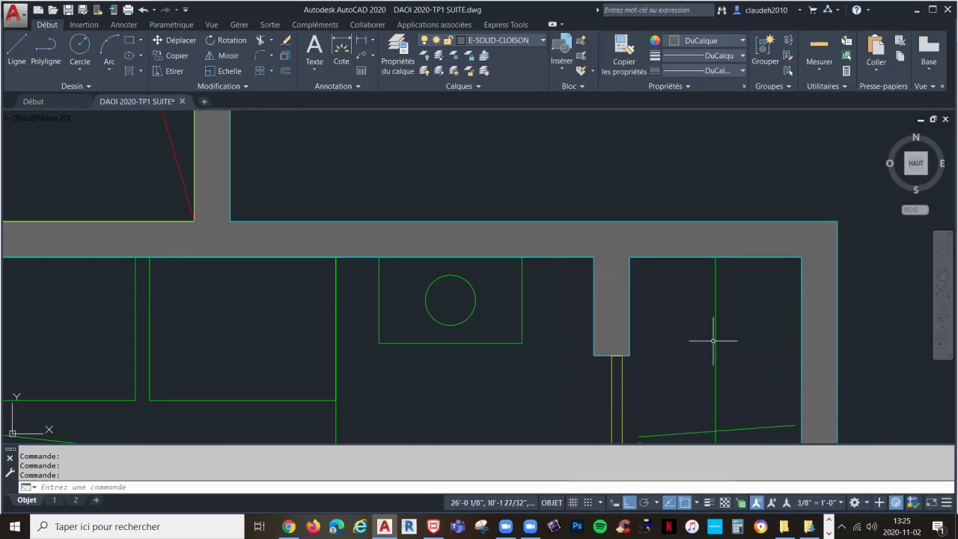
pyautogui.scroll(2, 584, 262)
pyautogui.scroll(3, 585, 261)
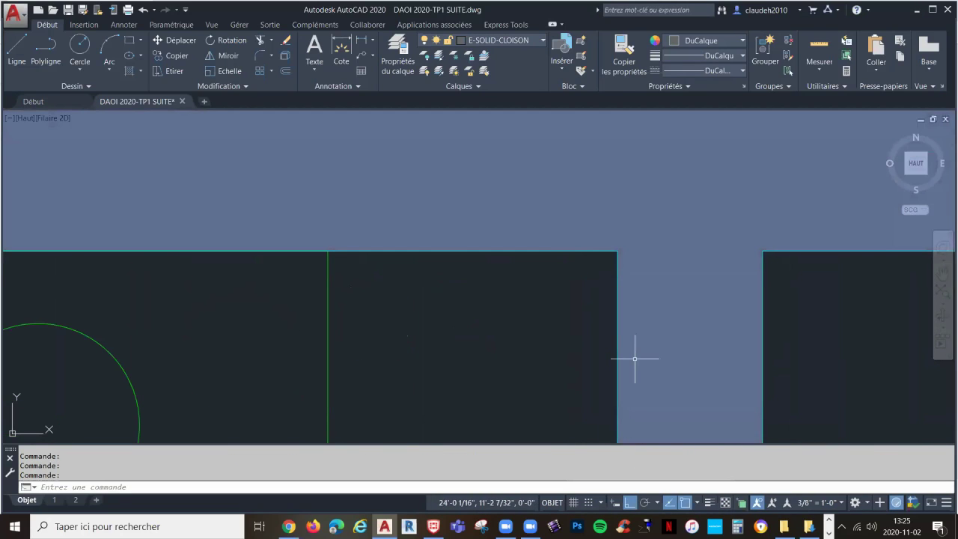
pyautogui.scroll(-3, 629, 359)
pyautogui.scroll(-4, 625, 358)
pyautogui.press('Escape')
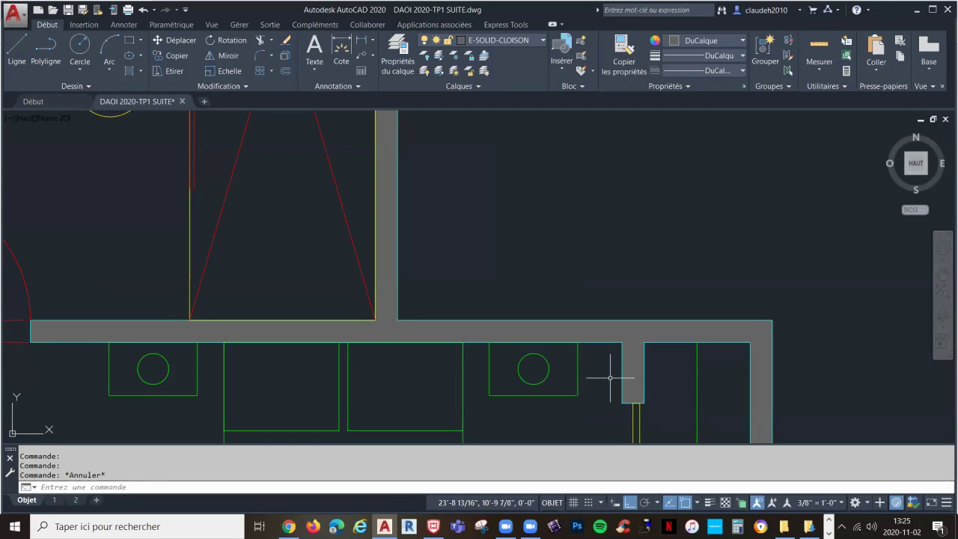
# Bring the bed's outline polyline to the front of the draw order and inspect where it meets the partition
pyautogui.click(463, 397)
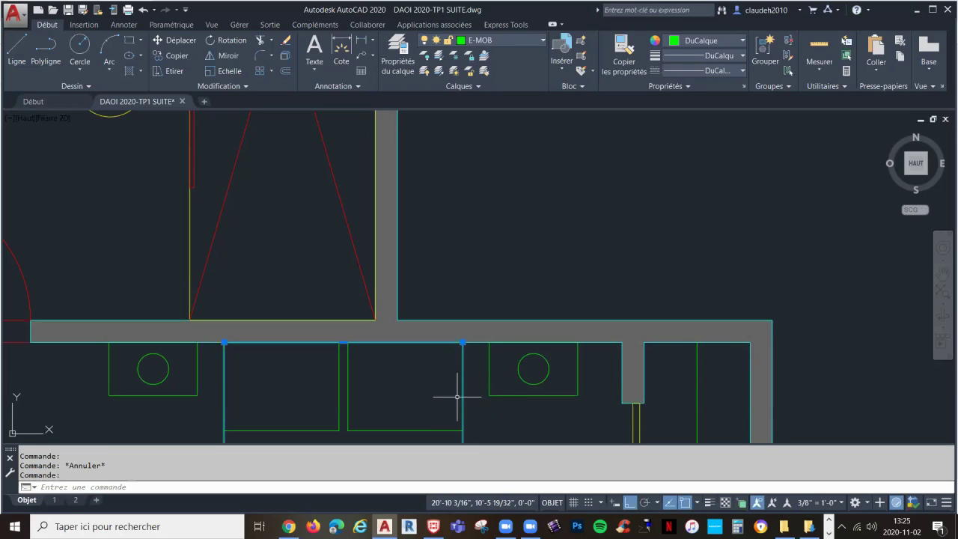
pyautogui.rightClick(463, 396)
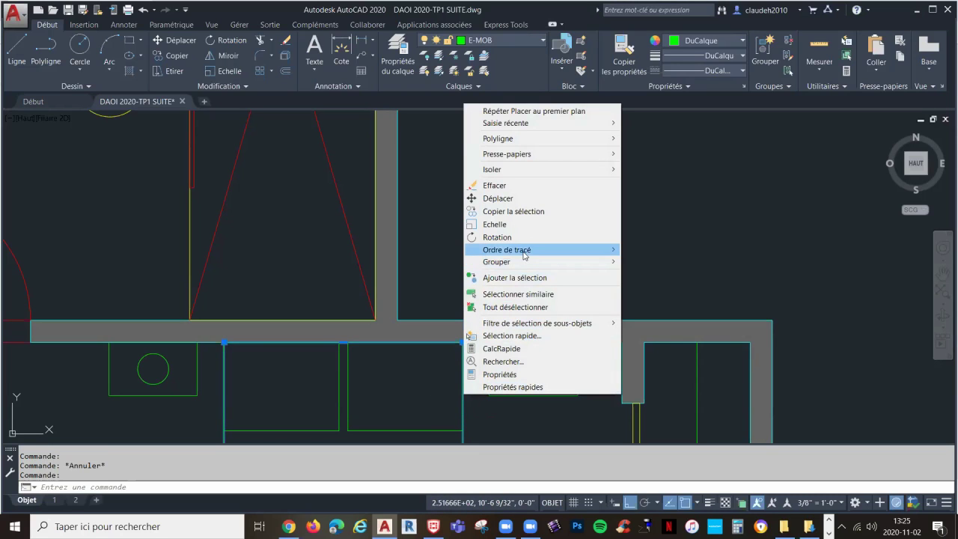
pyautogui.moveTo(566, 255)
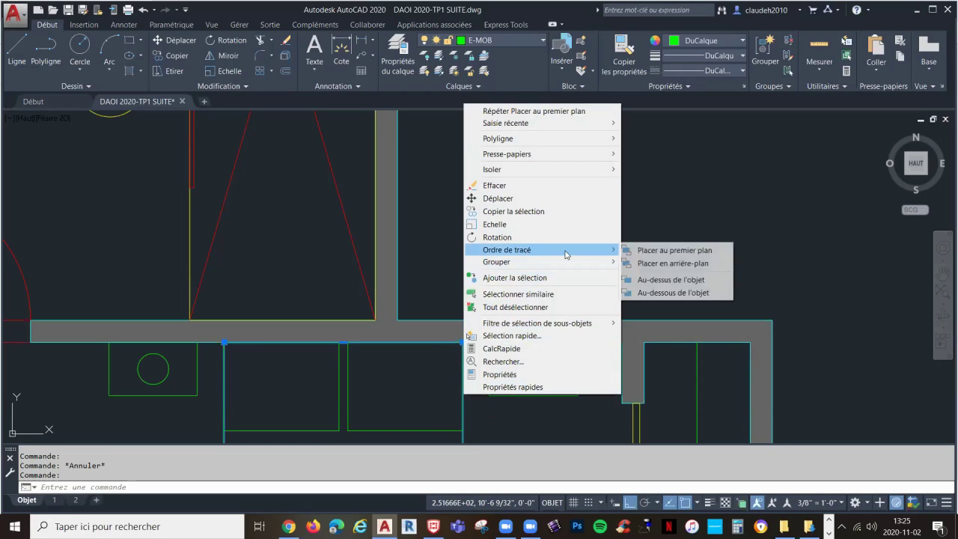
pyautogui.click(665, 251)
pyautogui.scroll(5, 443, 342)
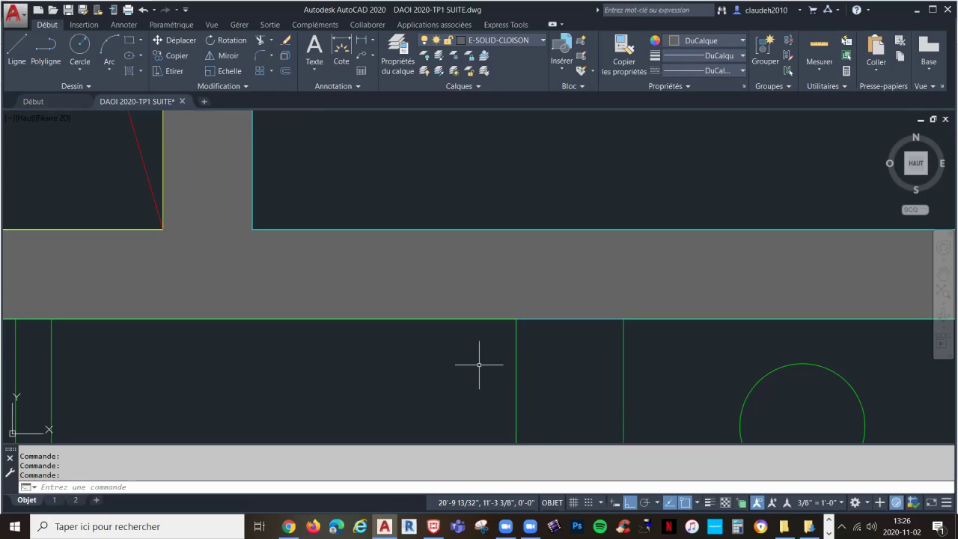
pyautogui.scroll(-5, 479, 365)
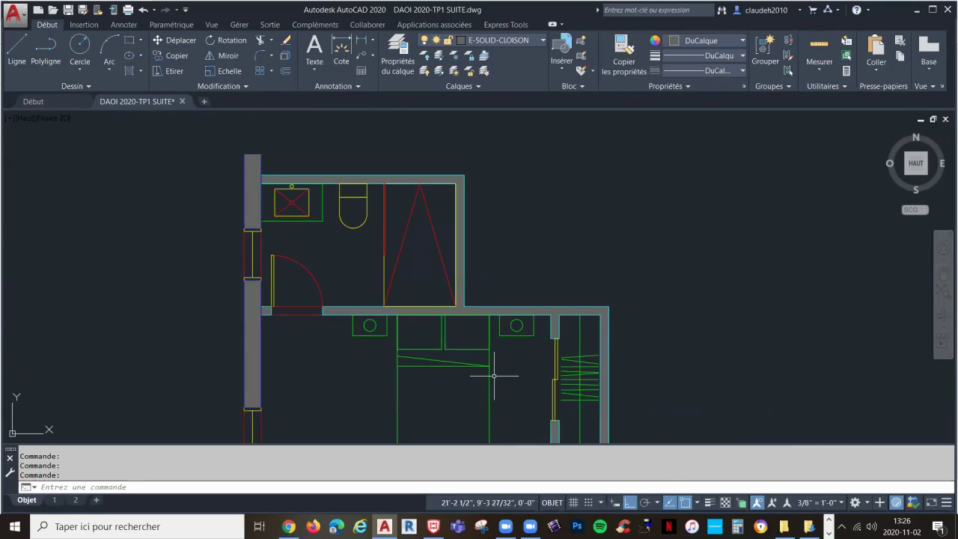
pyautogui.moveTo(498, 346); pyautogui.dragTo(501, 319, button='middle')
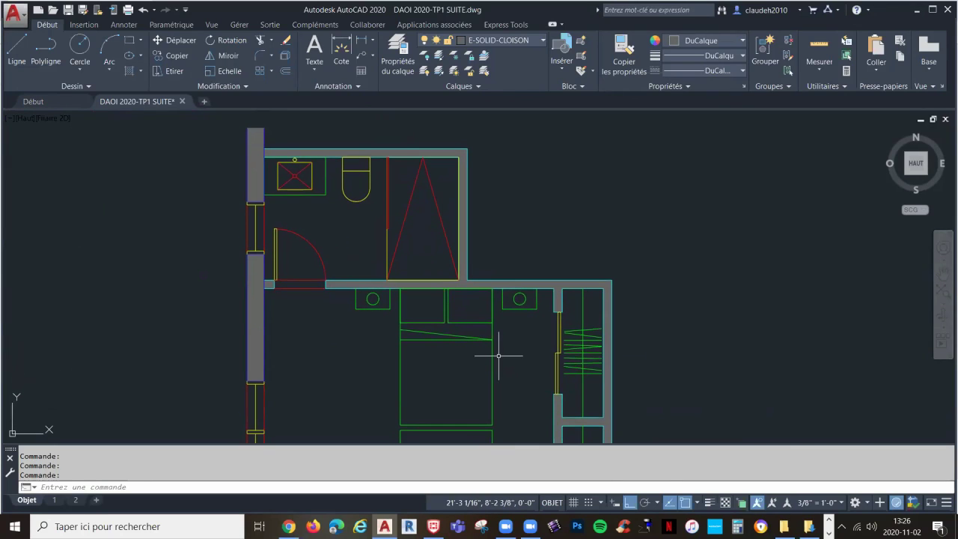
# Select the bed outline to check its edge along the partition, deselect it and review the whole plan
pyautogui.click(494, 363)
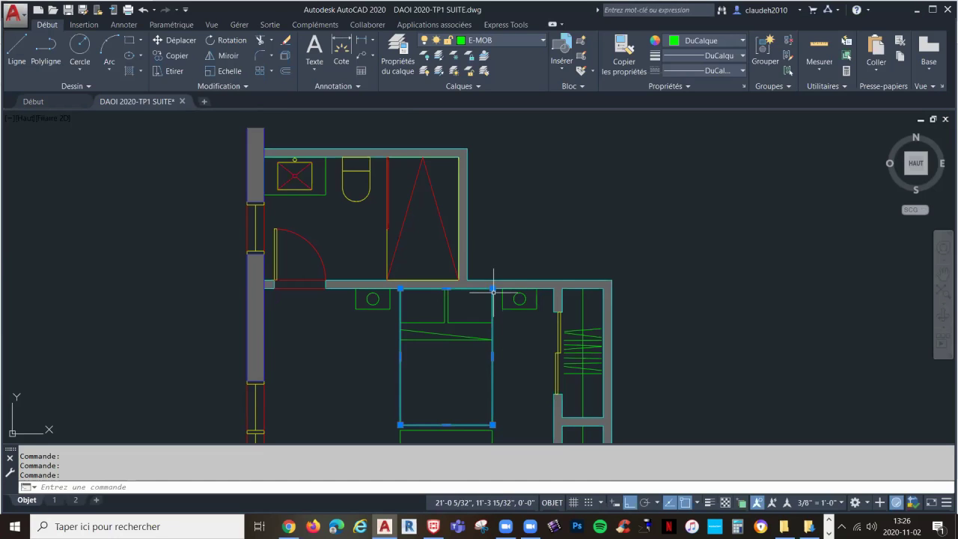
pyautogui.scroll(4, 494, 292)
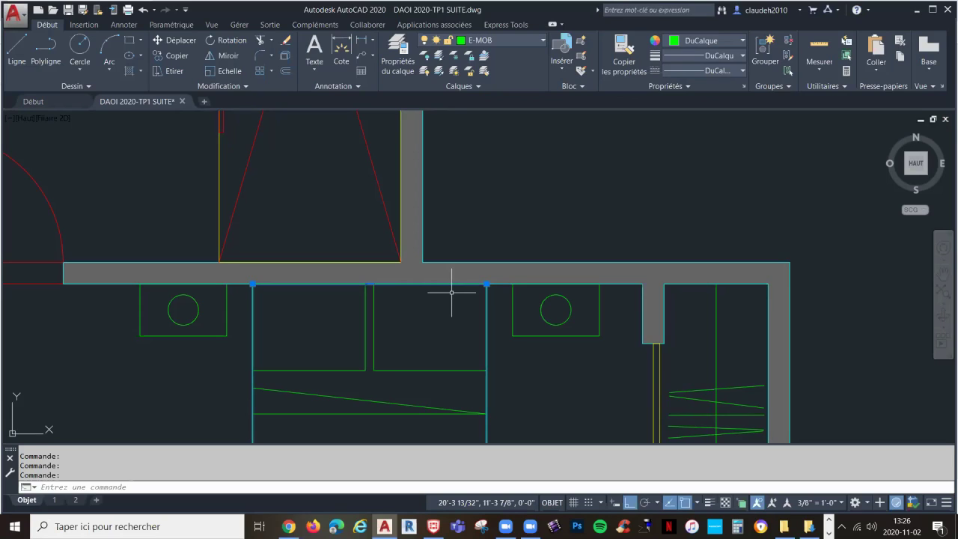
pyautogui.press('Escape')
pyautogui.press('Escape')
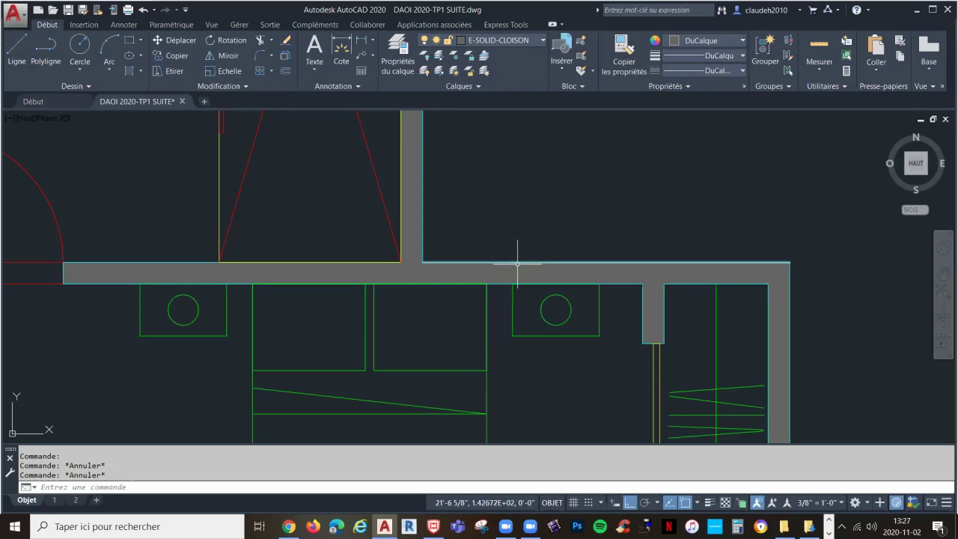
pyautogui.moveTo(514, 269)
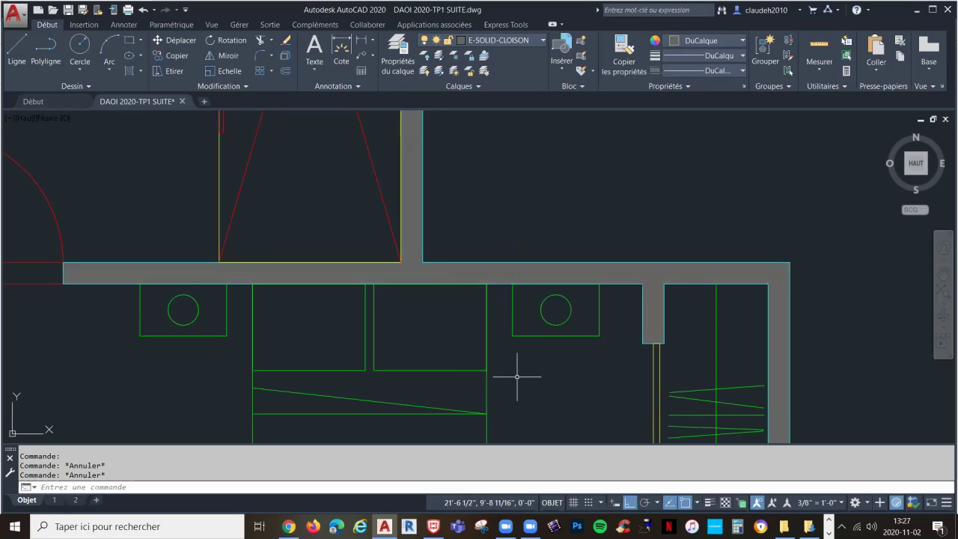
pyautogui.scroll(-6, 522, 391)
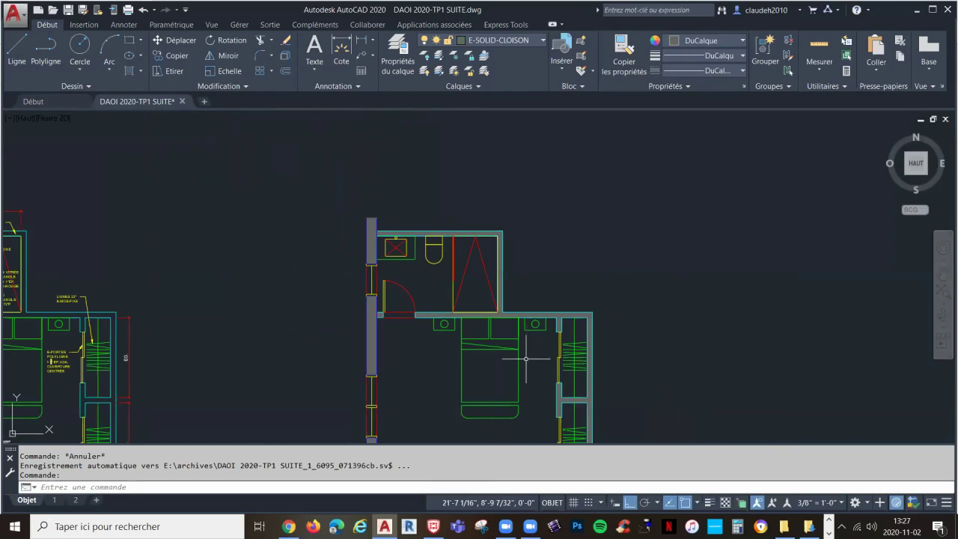
pyautogui.moveTo(526, 375); pyautogui.dragTo(501, 321, button='middle')
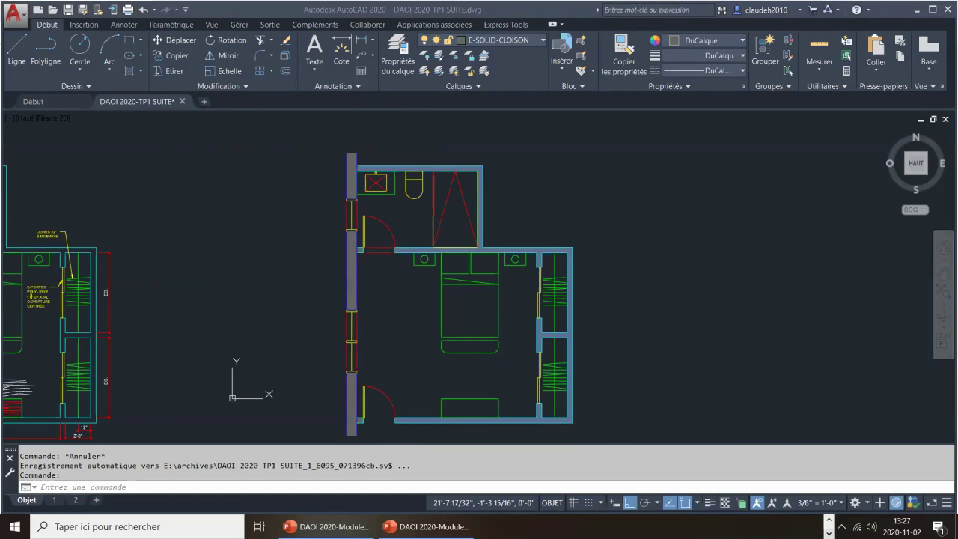
# Switch to the PowerPoint presentation and consult the slide on material and finish hatches
pyautogui.click(400, 524)
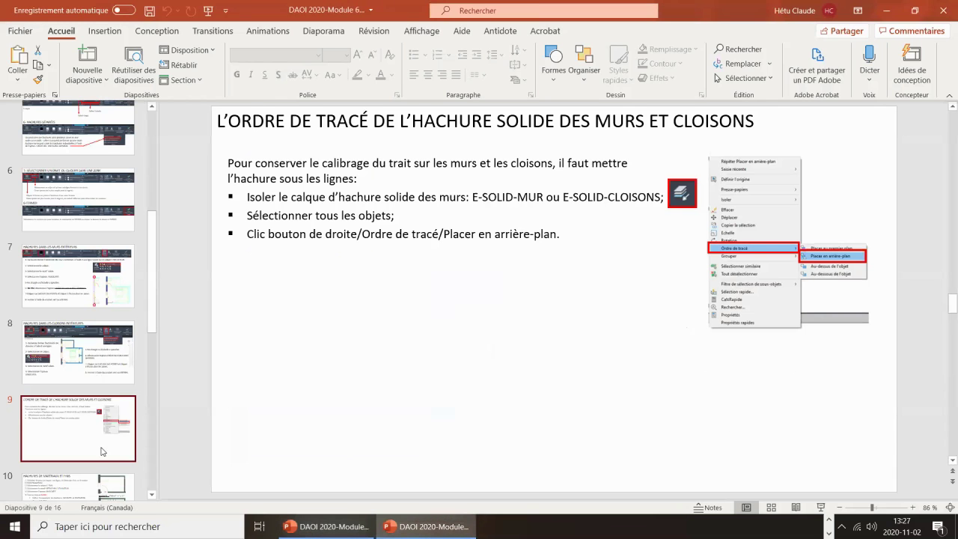
pyautogui.click(97, 442)
pyautogui.press('Down')
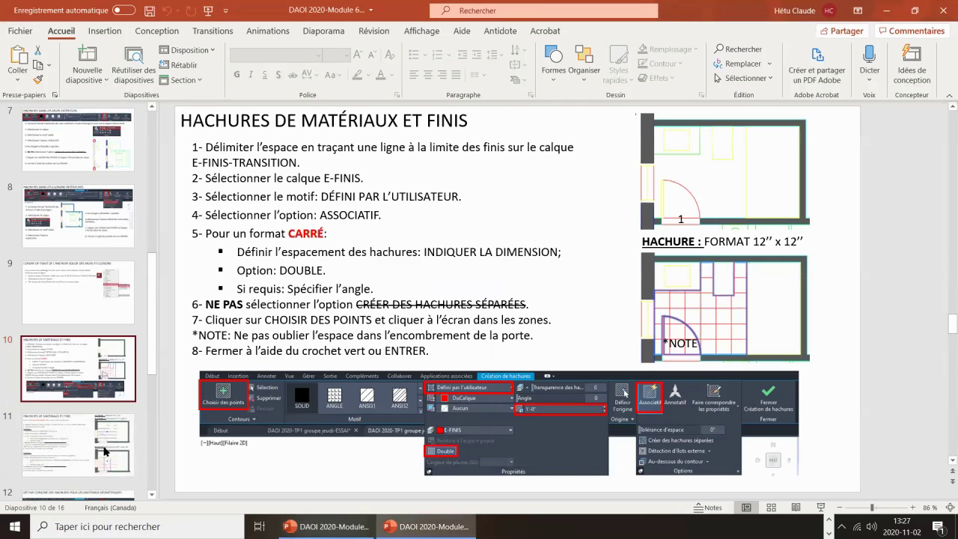
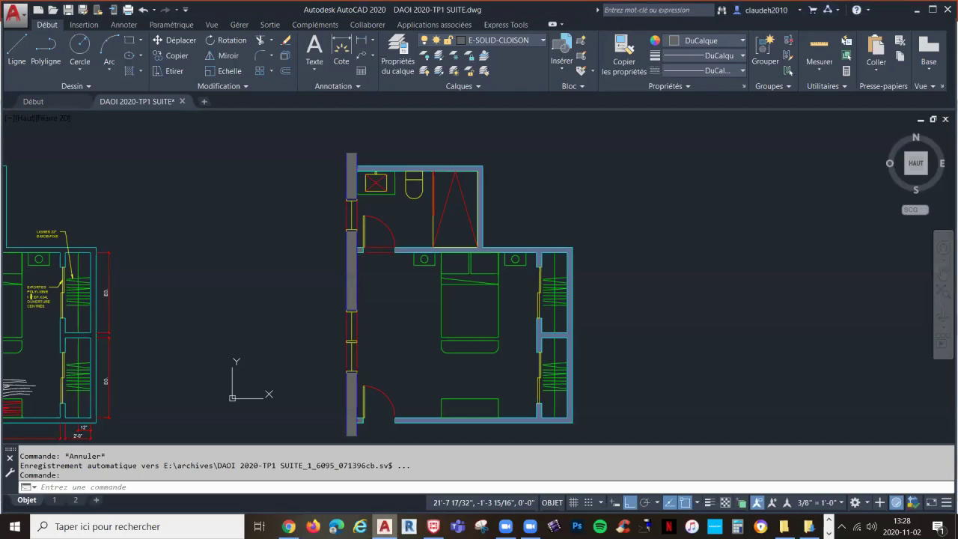
# Back in the AutoCAD drawing, examine the finish layers in the layer list and the two threshold lines at the bathroom door
pyautogui.scroll(4, 428, 267)
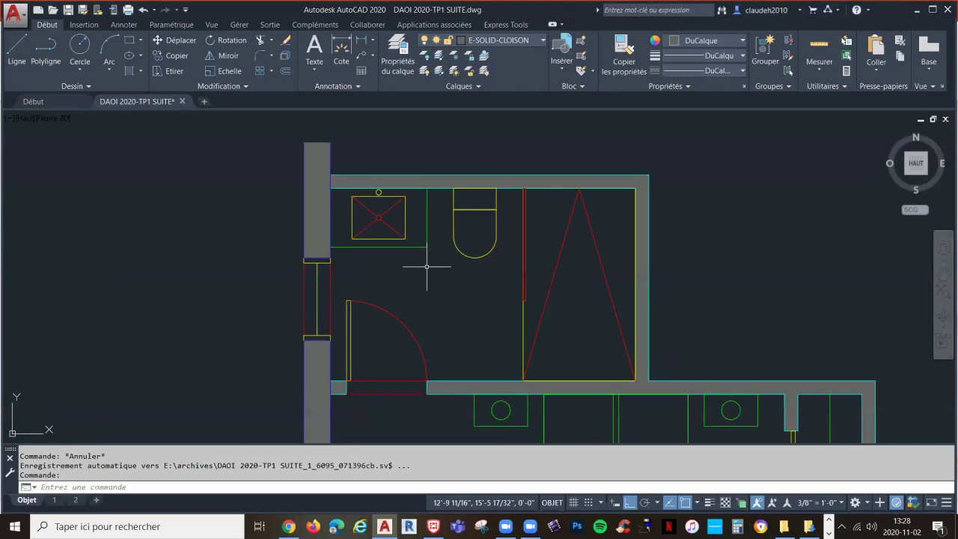
pyautogui.scroll(-2, 449, 278)
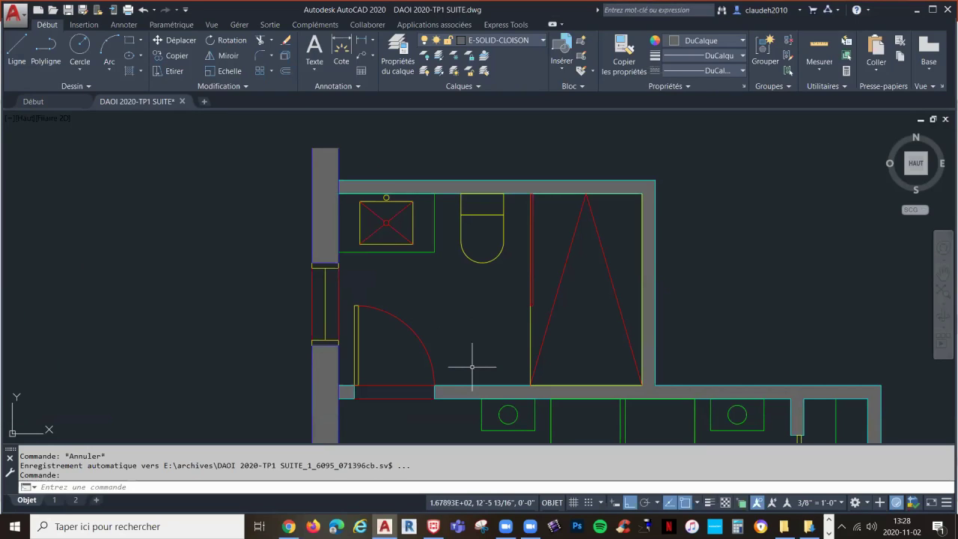
pyautogui.click(530, 46)
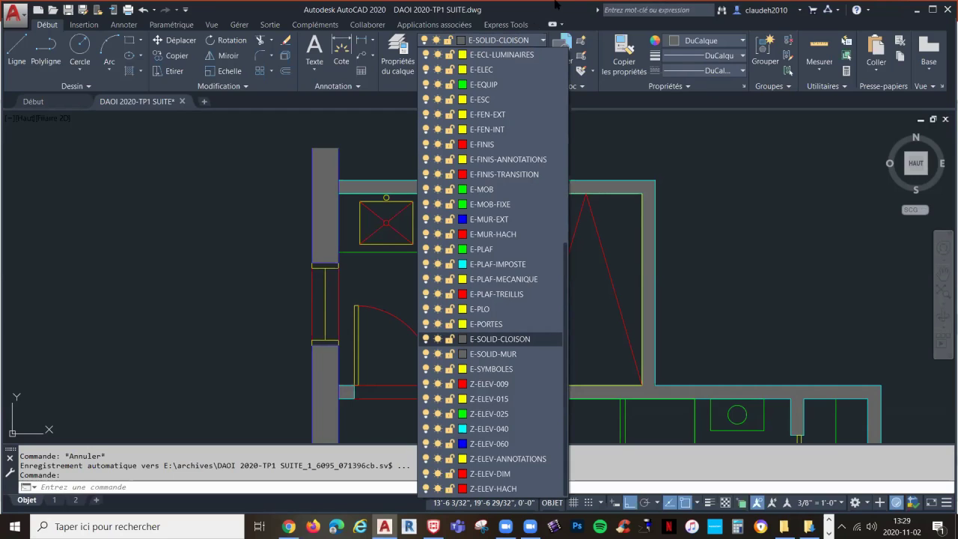
pyautogui.click(560, 51)
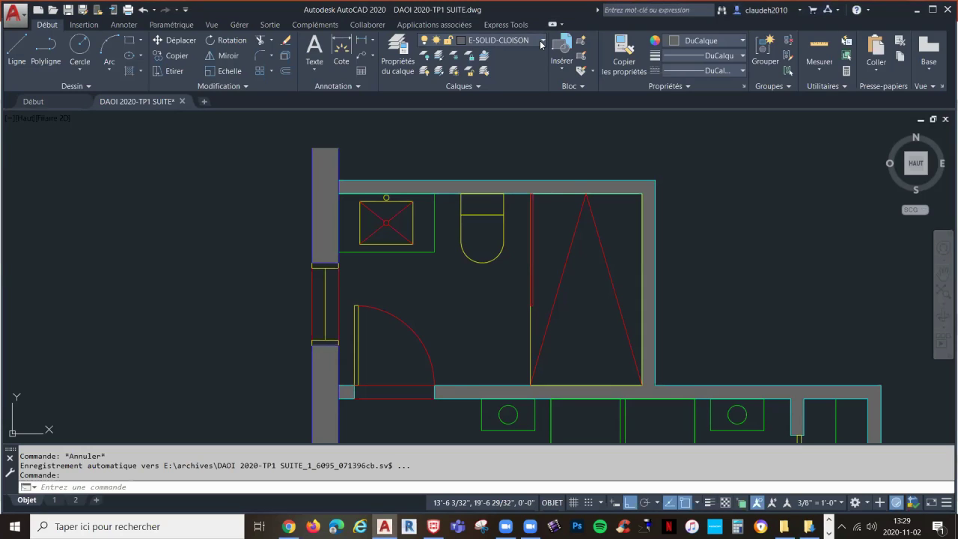
pyautogui.click(541, 43)
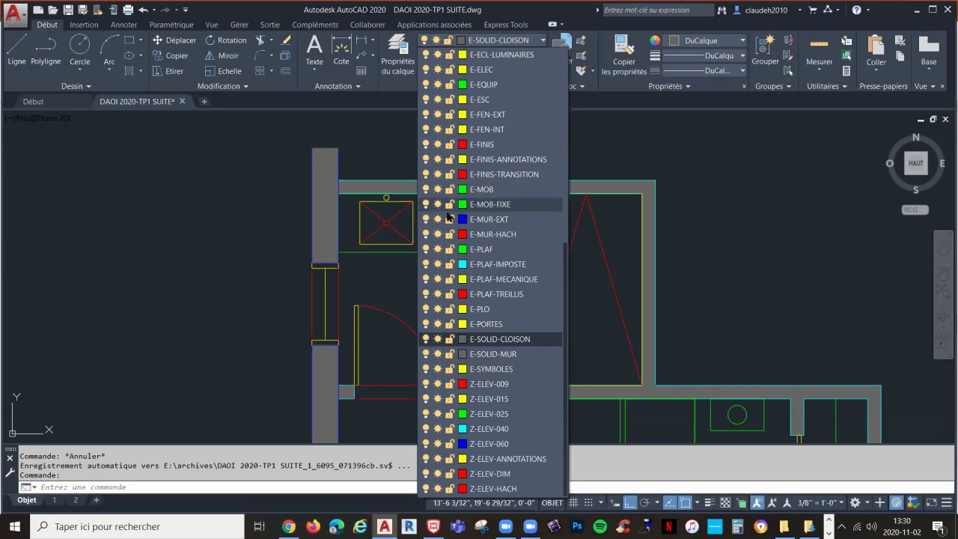
pyautogui.click(385, 272)
pyautogui.click(394, 386)
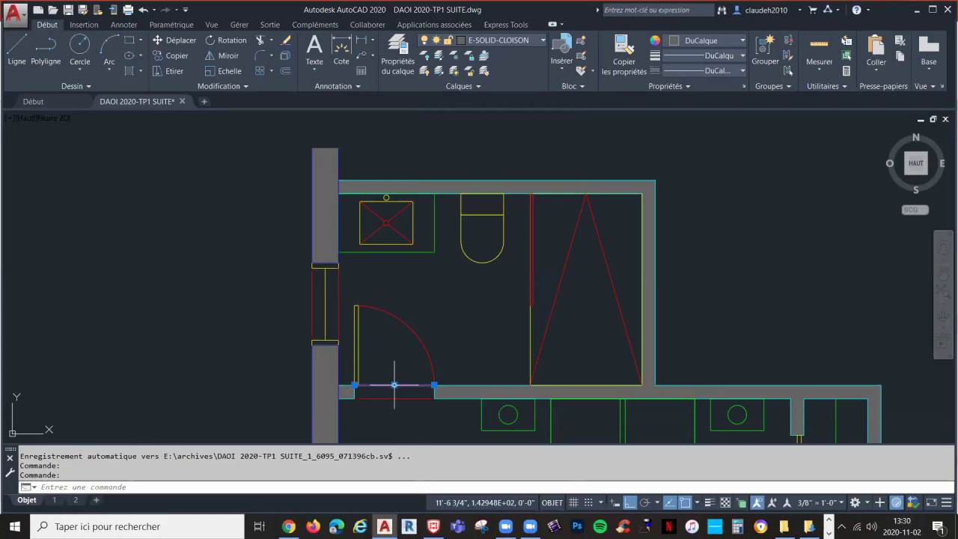
pyautogui.click(387, 392)
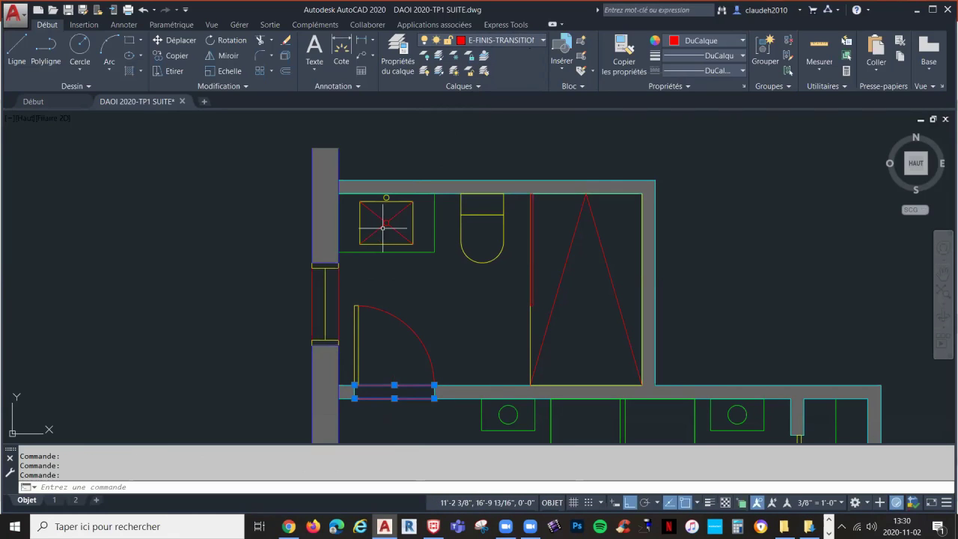
pyautogui.press('Escape')
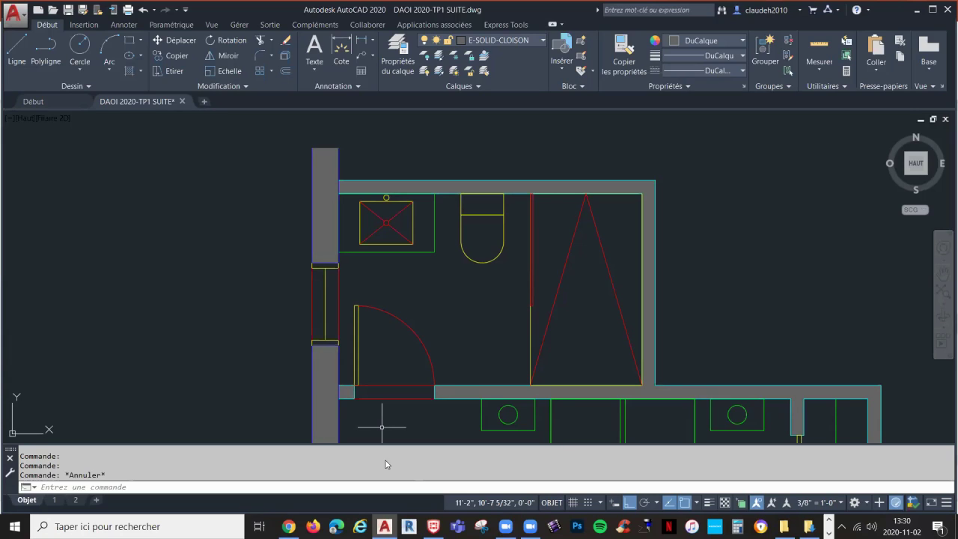
# Make E-FINIS the current layer and start a new hatch
pyautogui.click(528, 42)
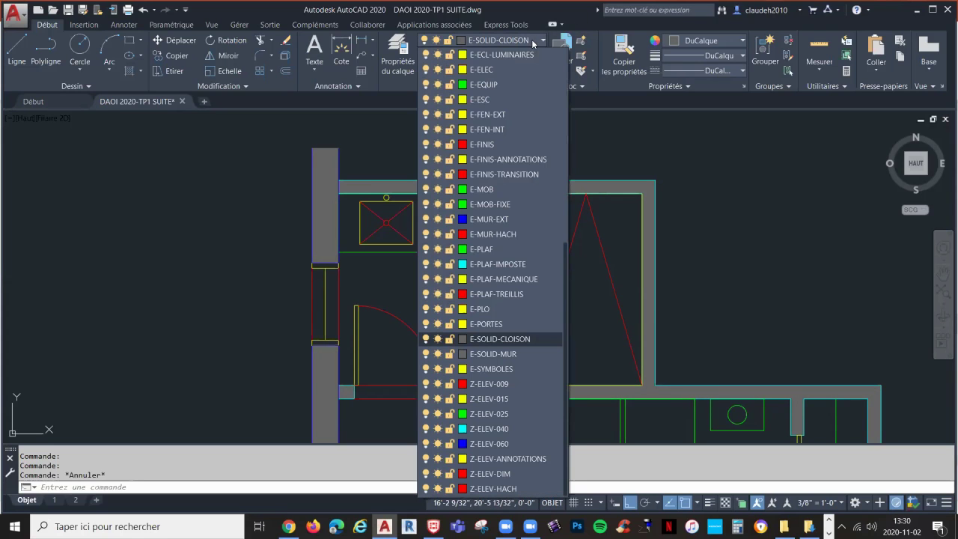
pyautogui.click(506, 146)
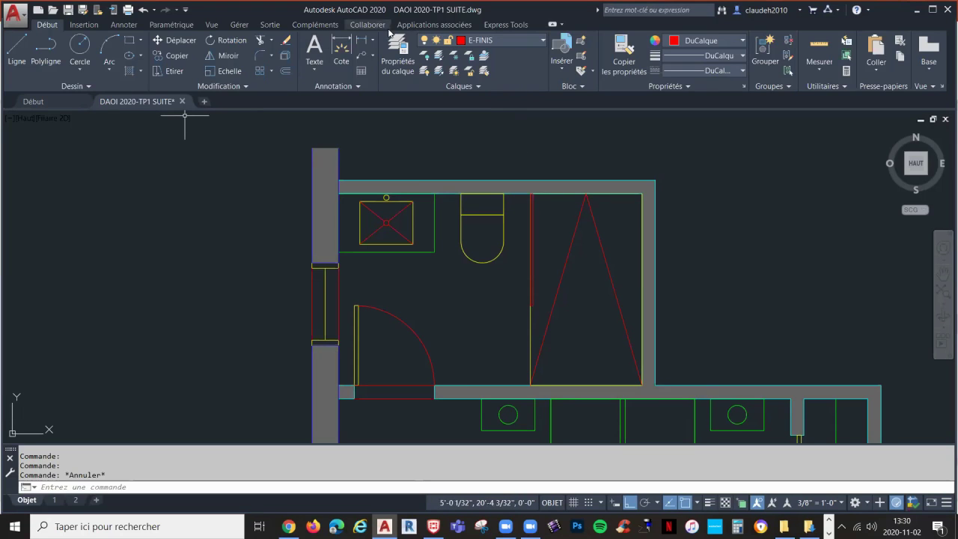
pyautogui.click(131, 74)
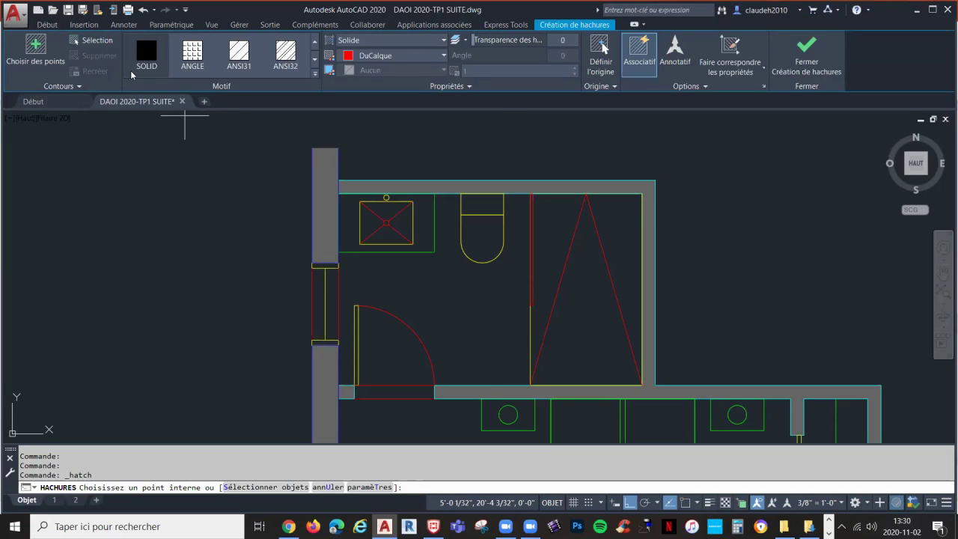
# Look over the available hatch types, the additional hatch properties and the full hatch settings
pyautogui.moveTo(186, 115)
pyautogui.click(445, 41)
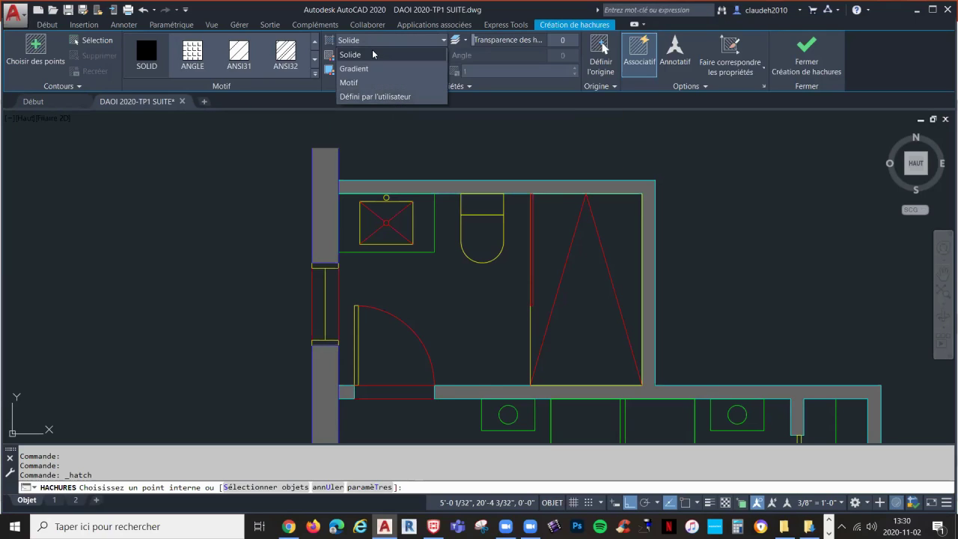
pyautogui.press('Escape')
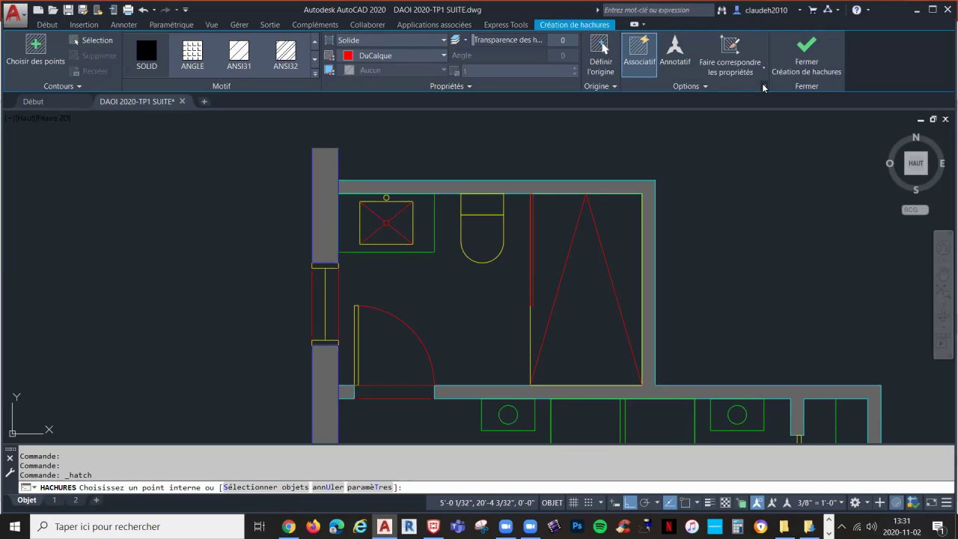
pyautogui.click(469, 86)
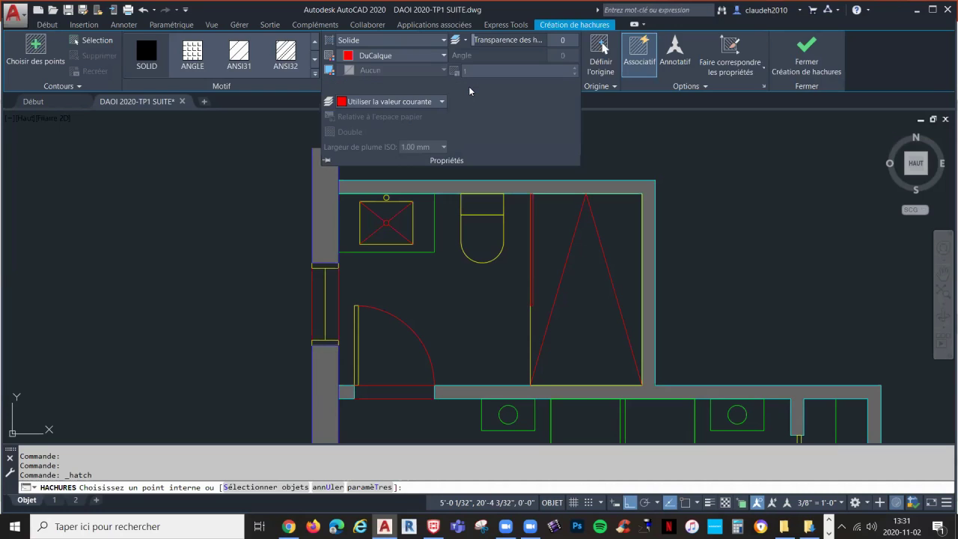
pyautogui.click(765, 87)
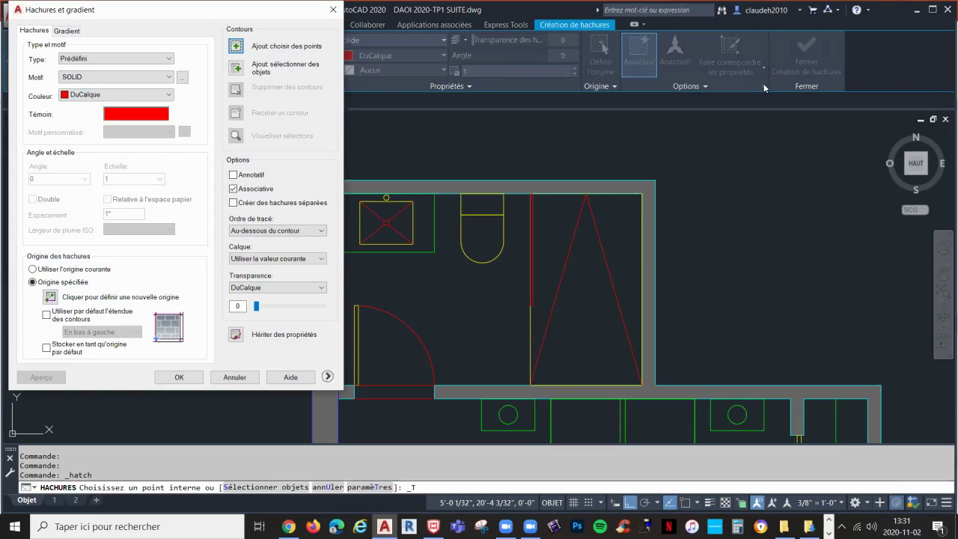
pyautogui.click(333, 11)
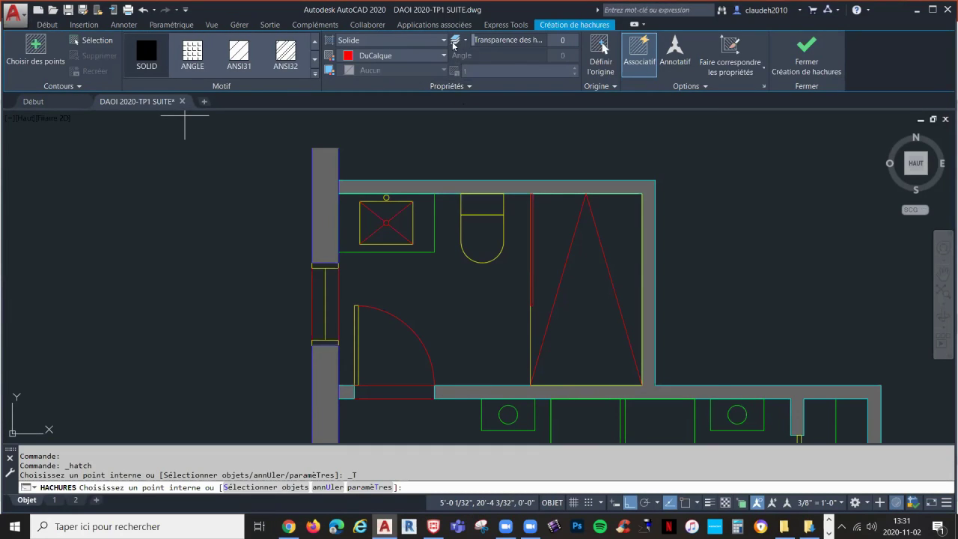
# Set the hatch type to Défini par l'utilisateur with 12" spacing and the Double option enabled
pyautogui.click(764, 90)
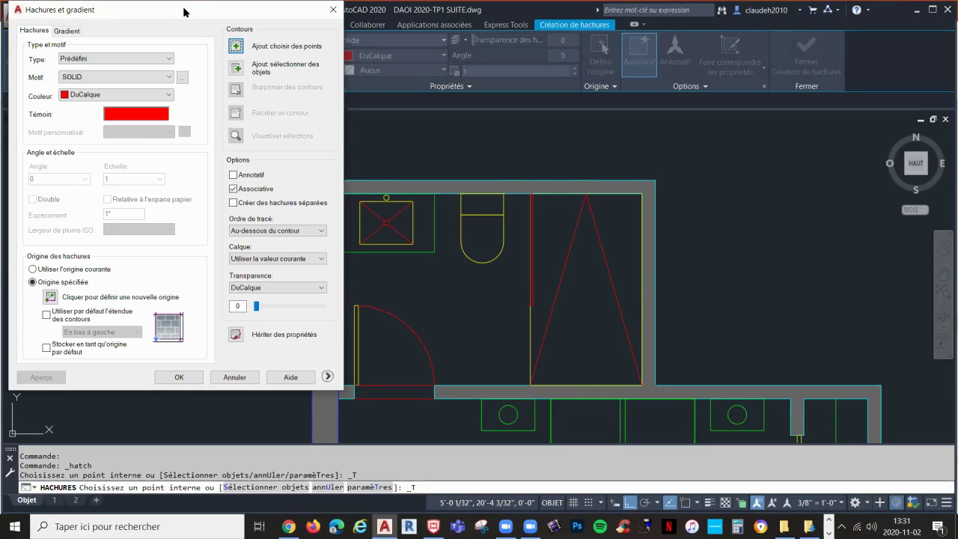
pyautogui.moveTo(189, 13); pyautogui.dragTo(345, 57)
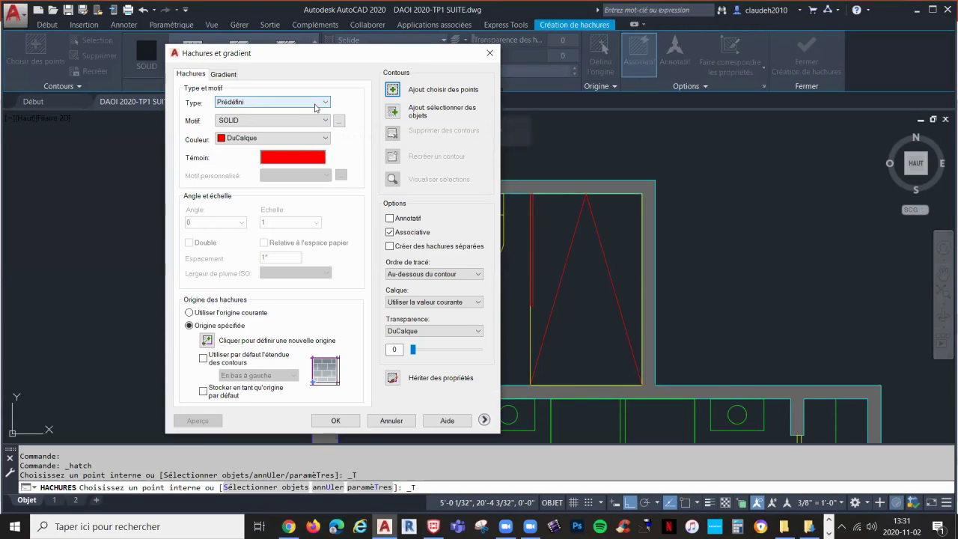
pyautogui.click(324, 103)
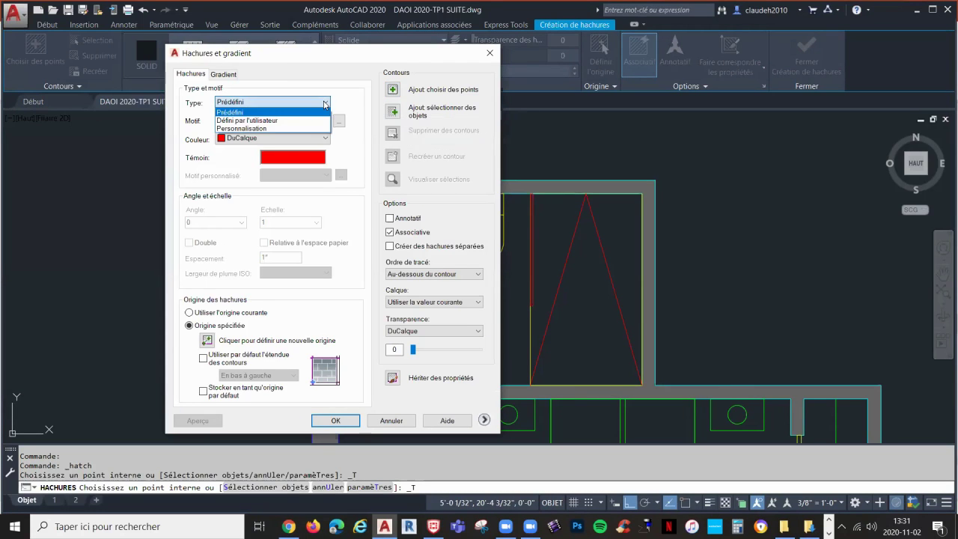
pyautogui.click(254, 120)
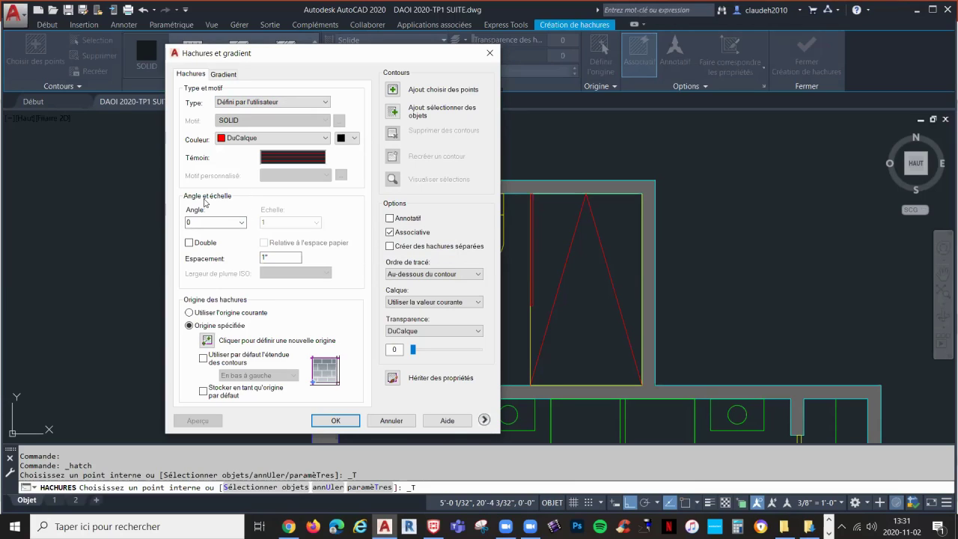
pyautogui.doubleClick(272, 256)
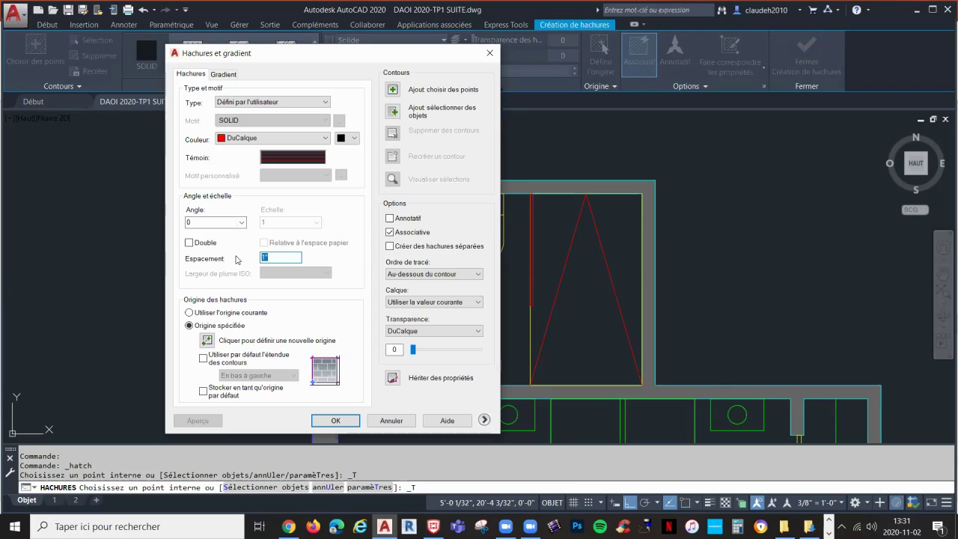
pyautogui.write('12"')
pyautogui.click(189, 242)
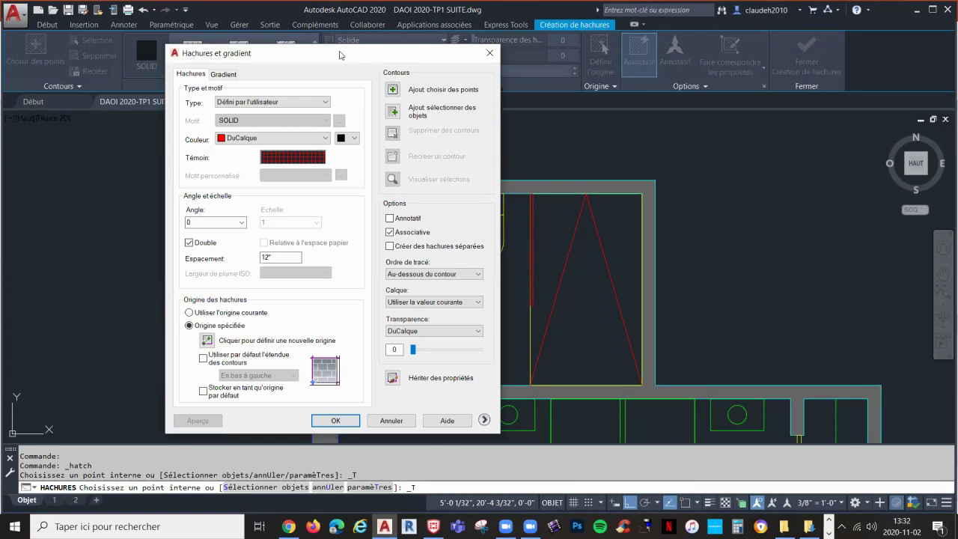
# Set the hatch origin at the bathroom's lower-left interior corner, where the exterior wall meets the partition
pyautogui.moveTo(338, 53); pyautogui.dragTo(685, 74)
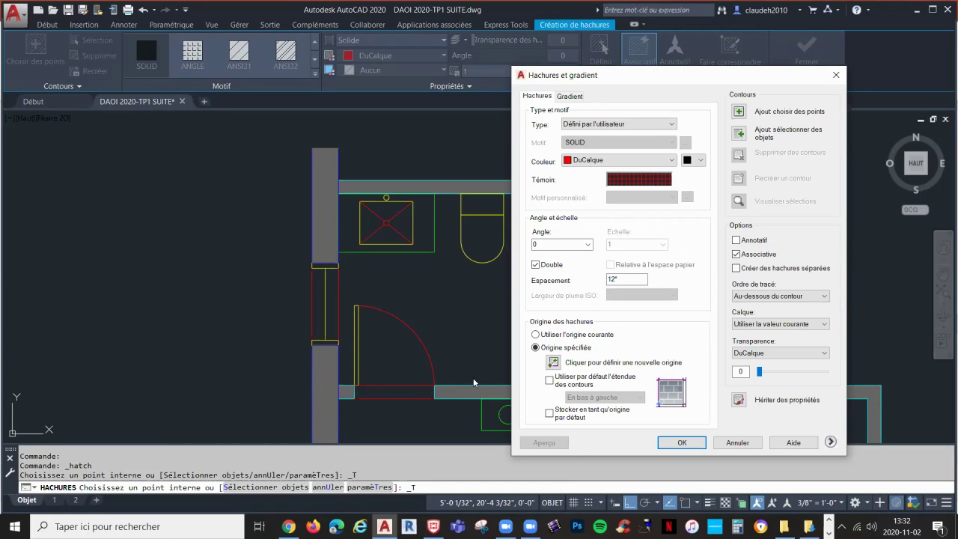
pyautogui.click(553, 363)
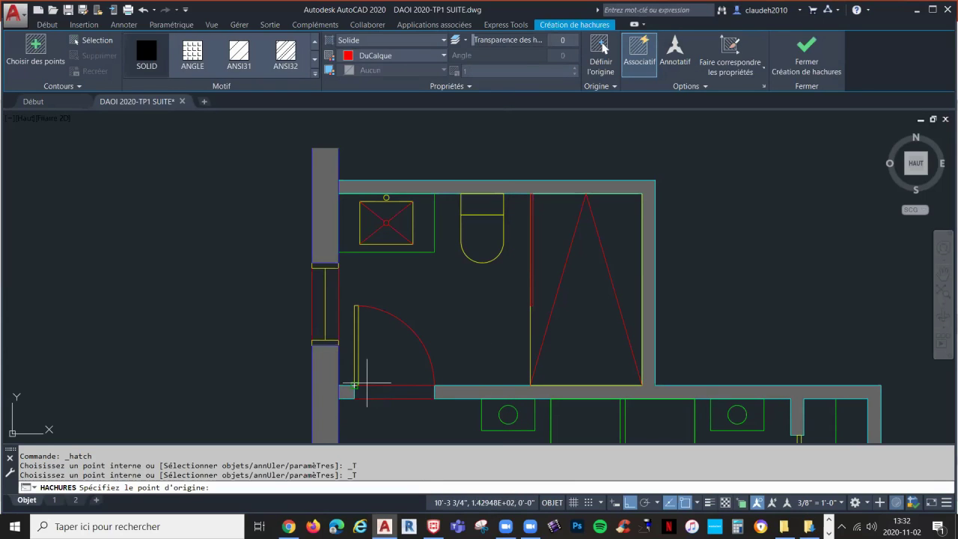
pyautogui.click(339, 386)
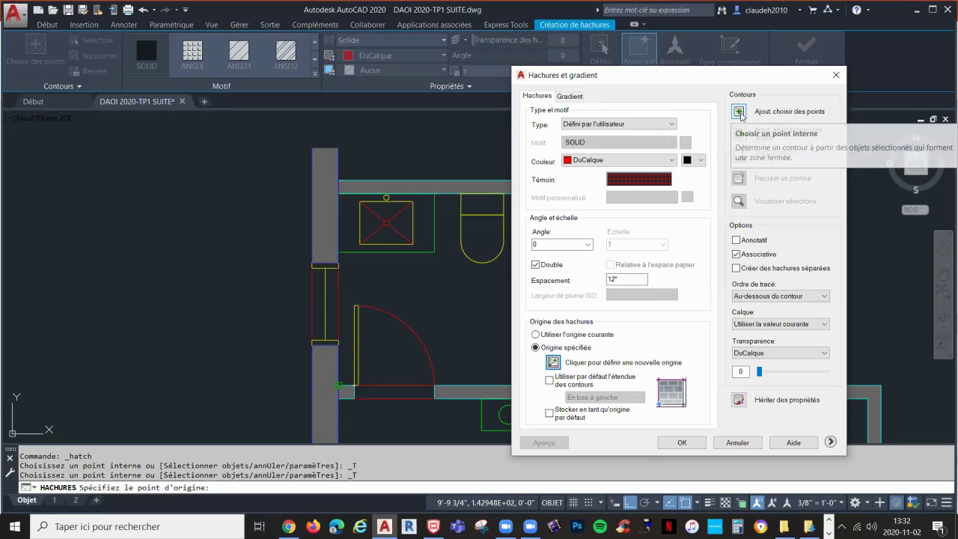
# Apply the square tile hatch to the bathroom floor, including the door swing area but not the shower
pyautogui.click(739, 112)
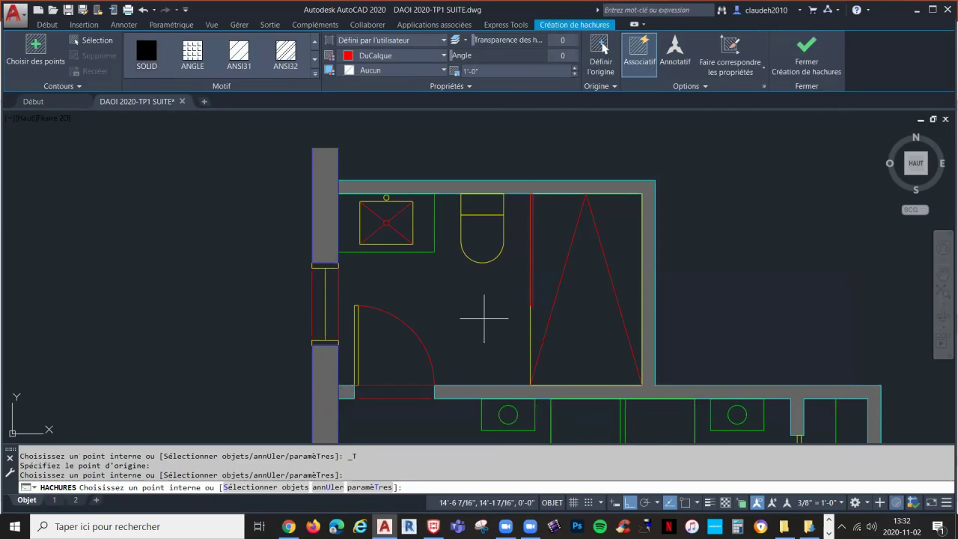
pyautogui.click(484, 318)
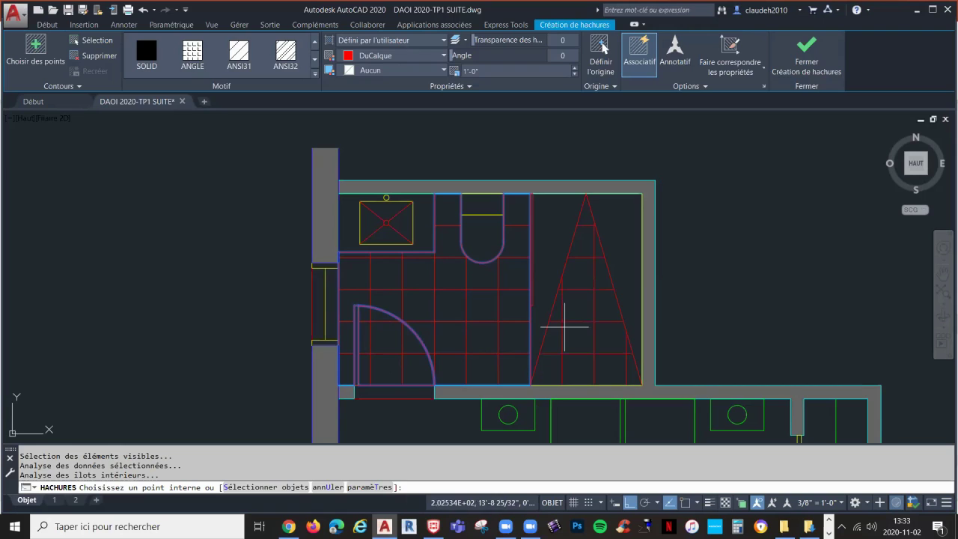
pyautogui.press('Return')
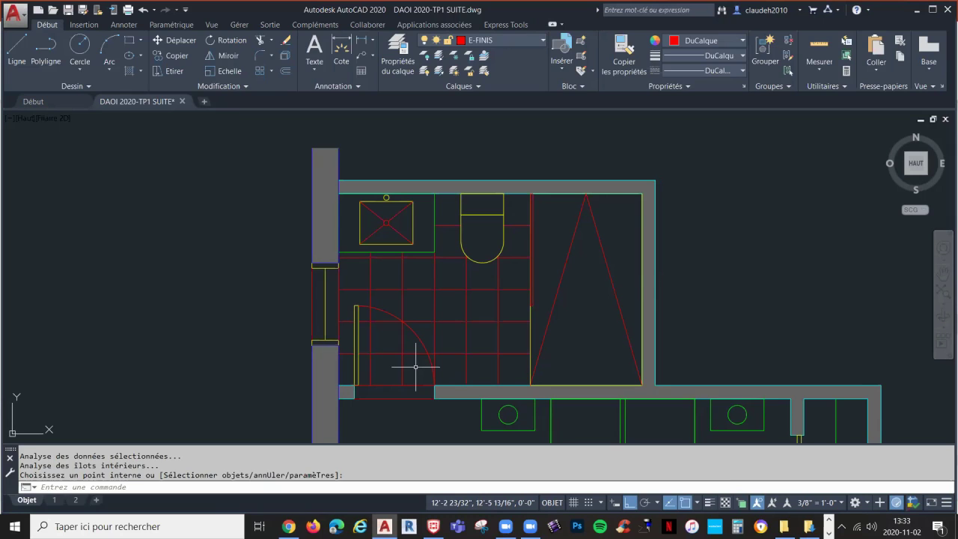
# Select the bathroom floor's tile hatch for editing
pyautogui.click(435, 321)
pyautogui.press('Return')
pyautogui.click(435, 319)
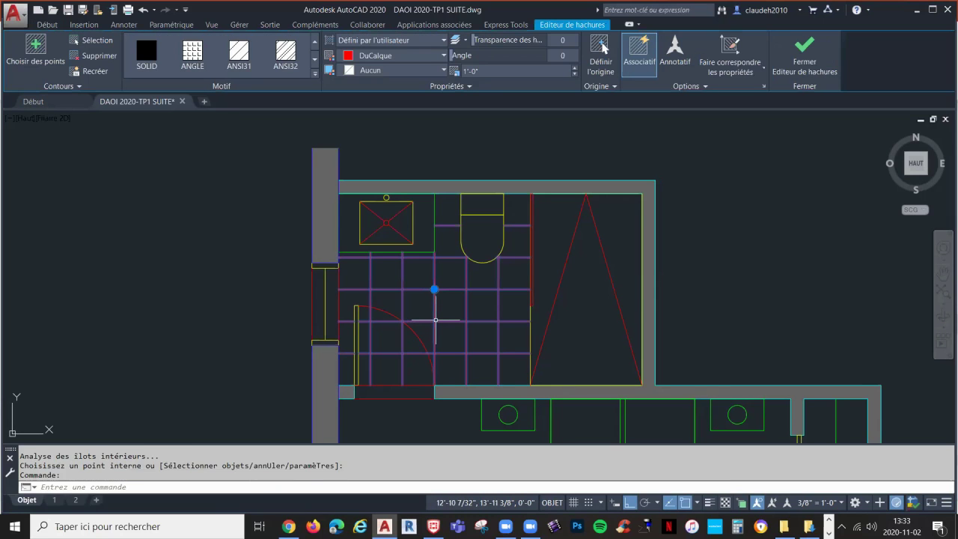